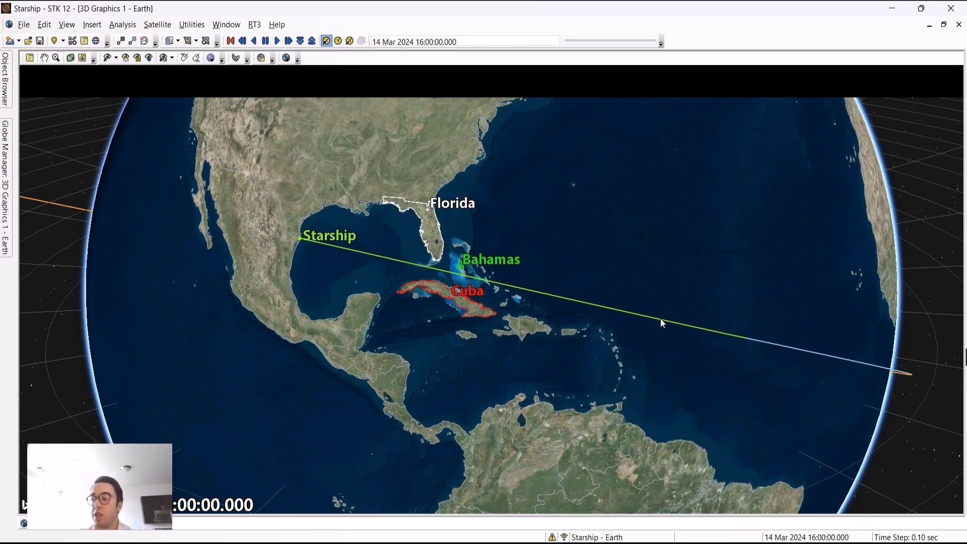
Zoom out to see the whole launch orbit, rotate the globe, and zoom back onto the Gulf.
scroll(661, 318, down, 5)
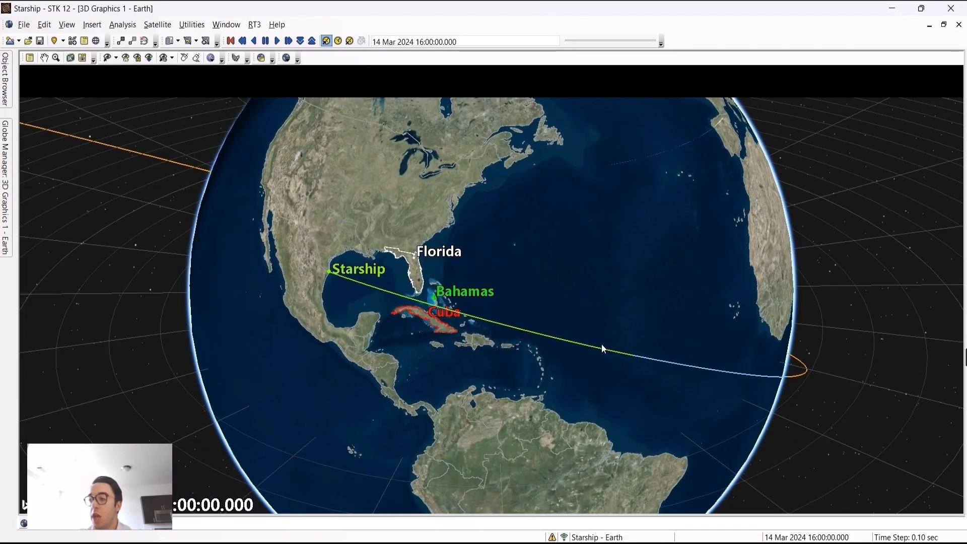
scroll(603, 348, down, 2)
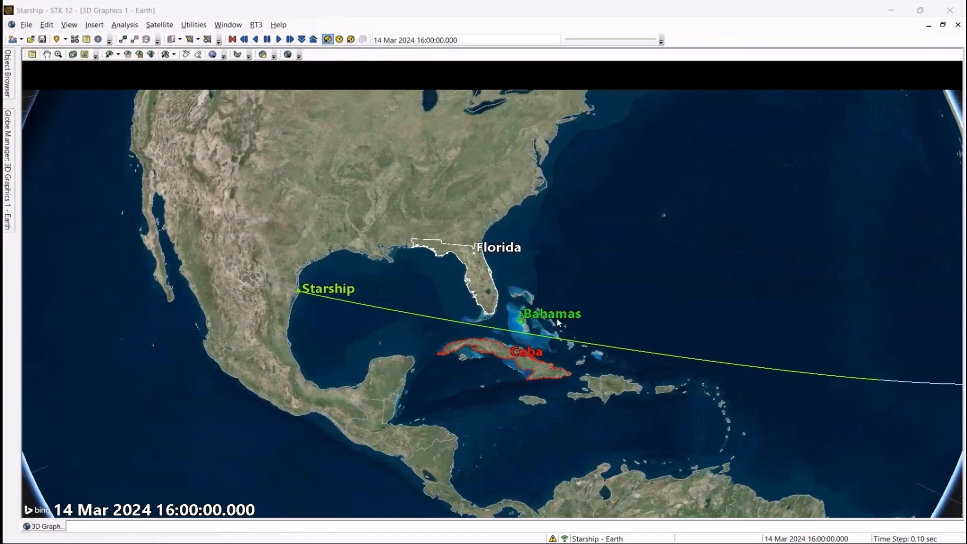
scroll(645, 319, down, 3)
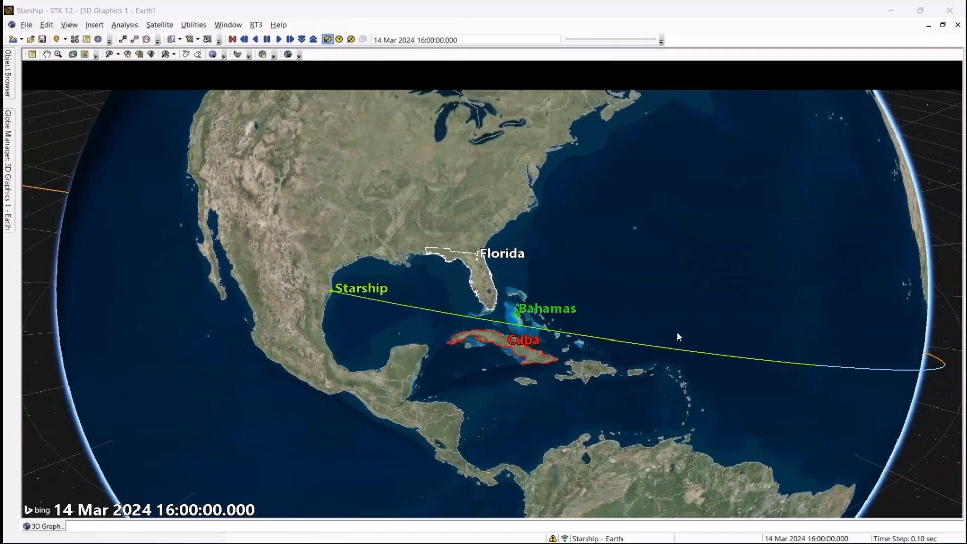
scroll(678, 336, down, 5)
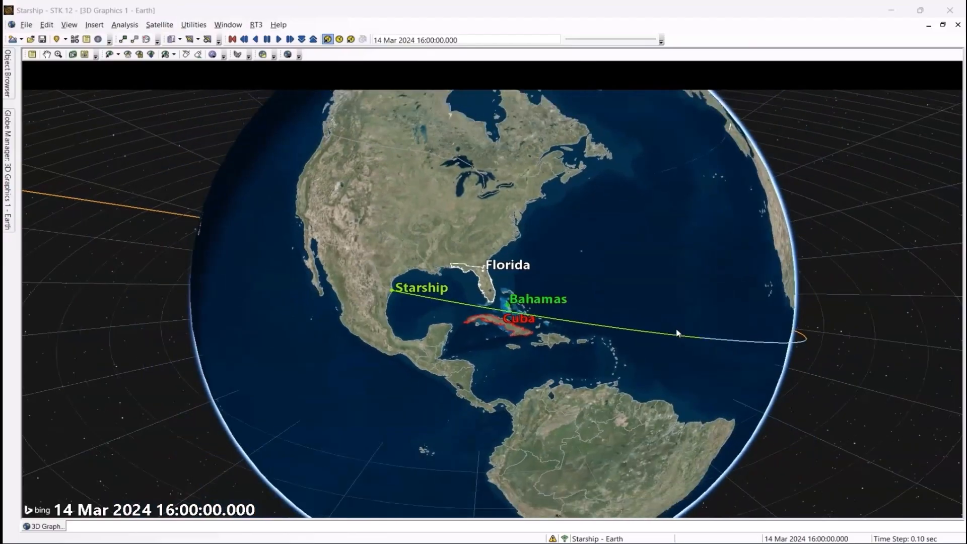
scroll(678, 334, down, 5)
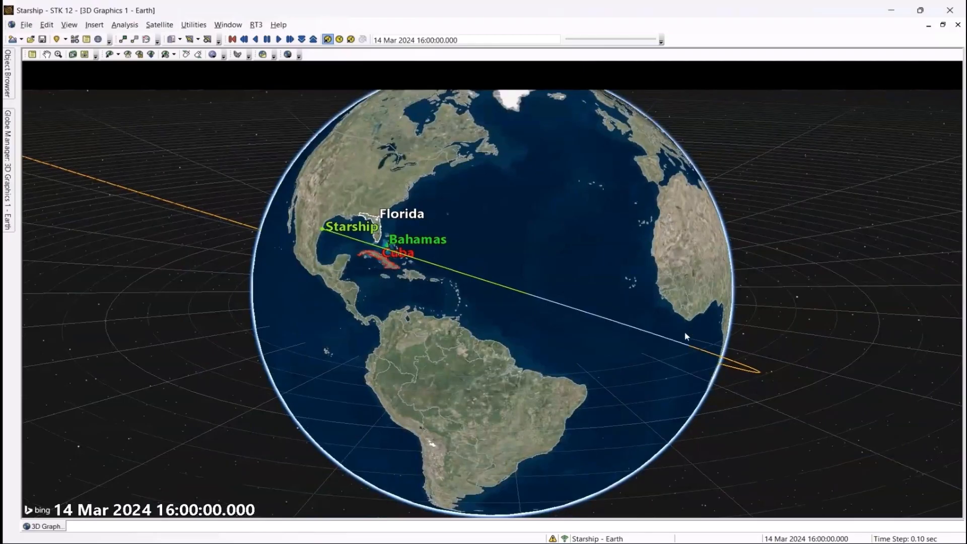
scroll(685, 331, down, 8)
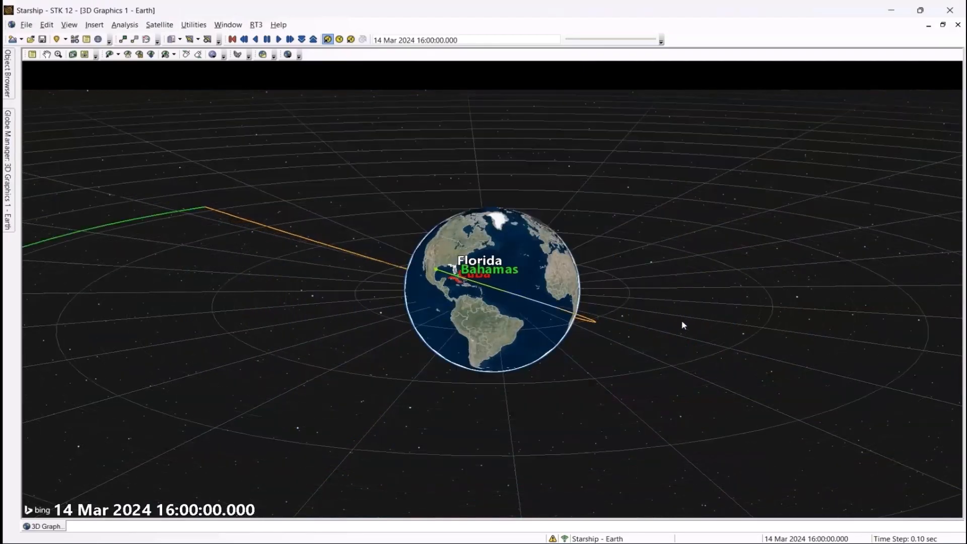
scroll(209, 252, down, 4)
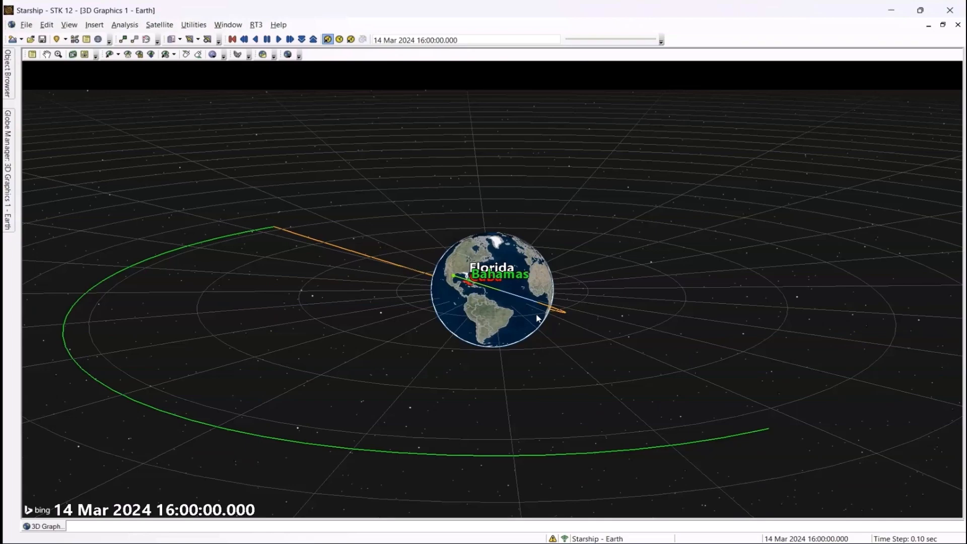
scroll(537, 319, up, 2)
scroll(538, 319, up, 2)
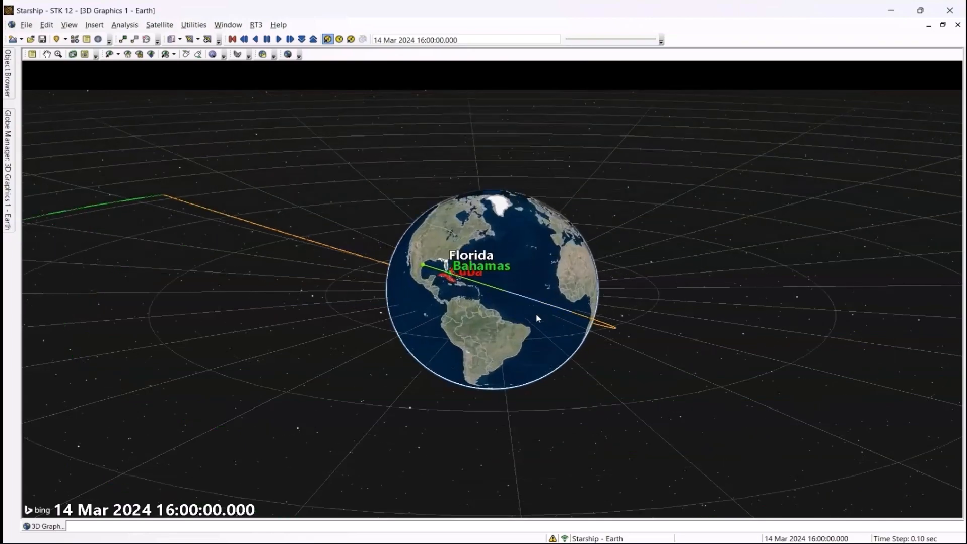
scroll(537, 318, up, 2)
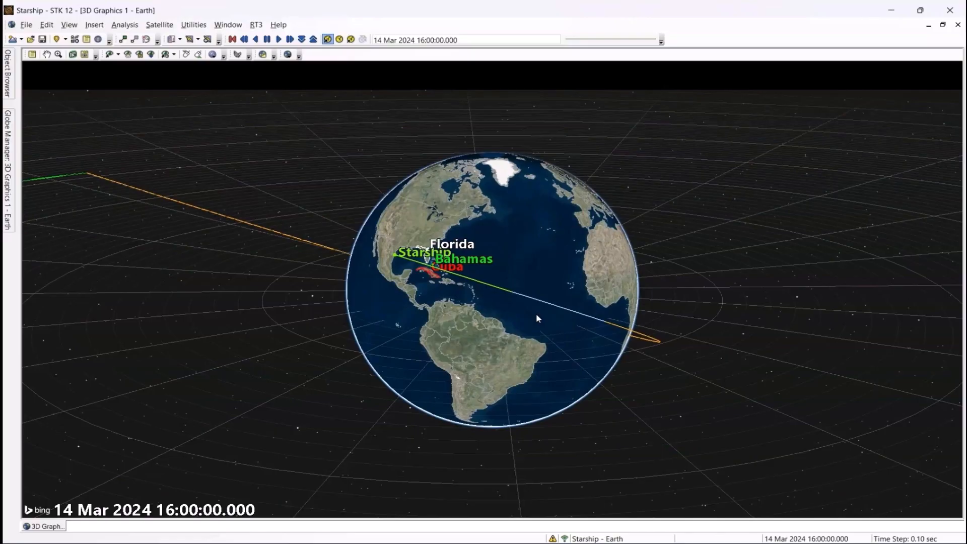
scroll(537, 319, up, 2)
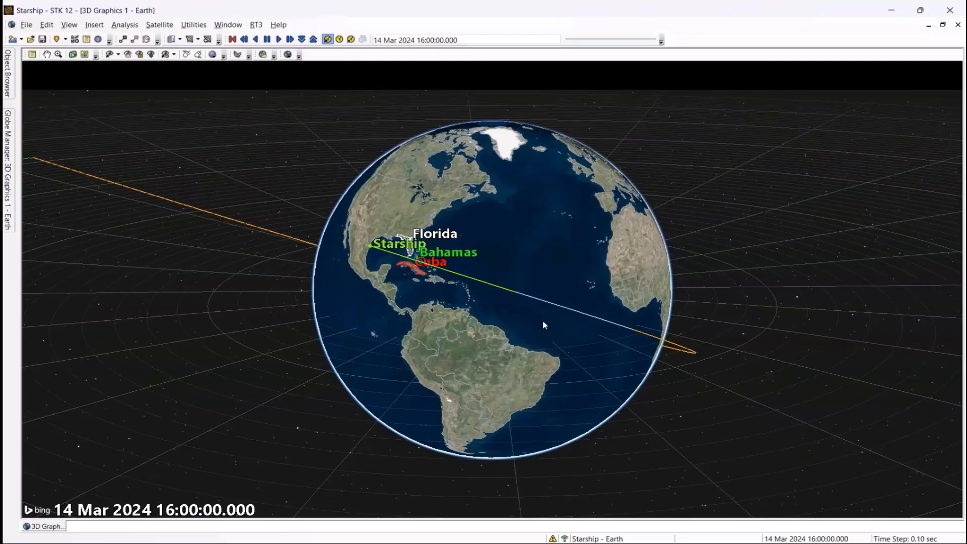
drag(542, 325, 510, 312)
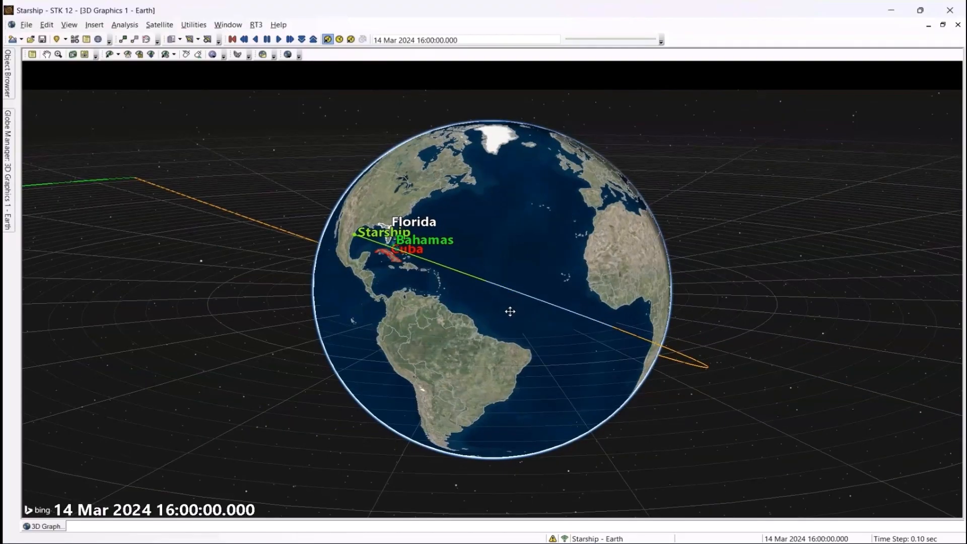
scroll(535, 438, up, 4)
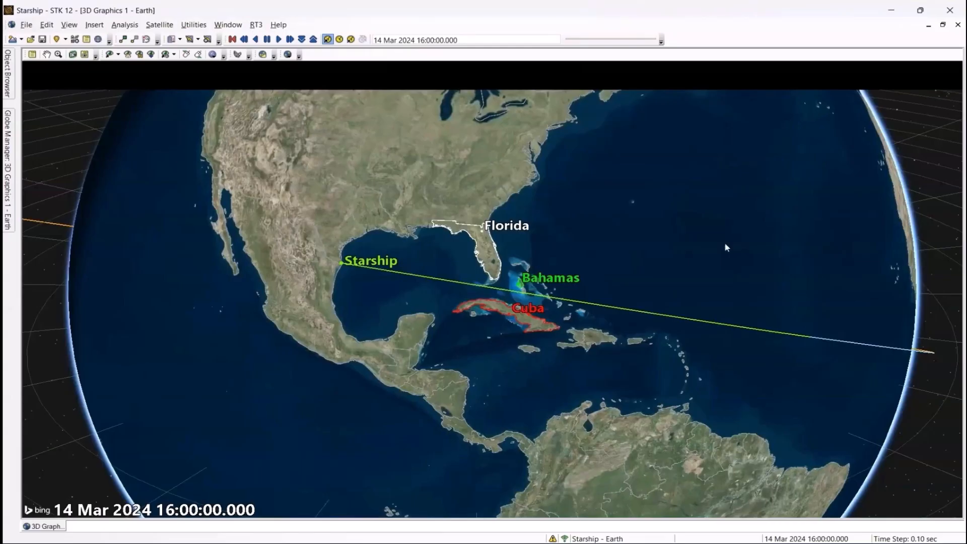
scroll(666, 256, up, 2)
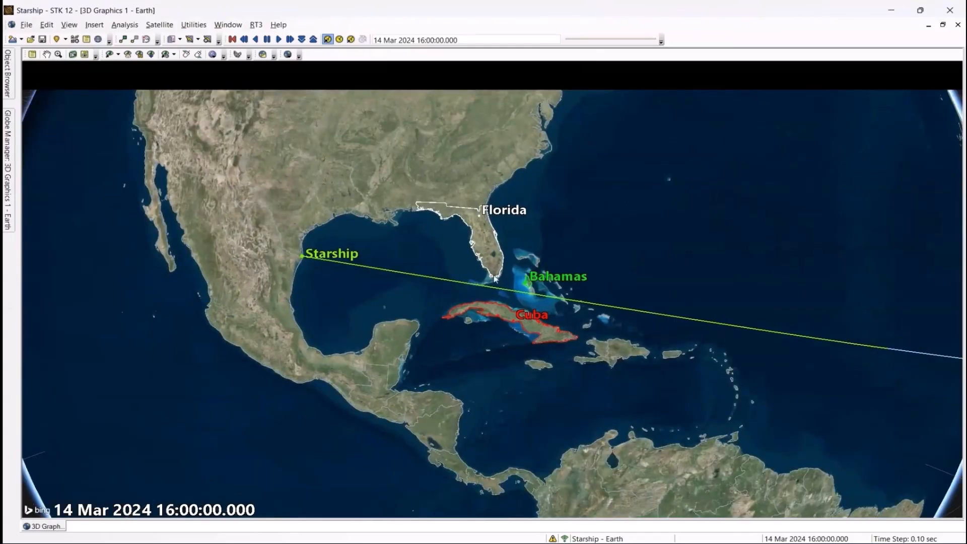
click(94, 25)
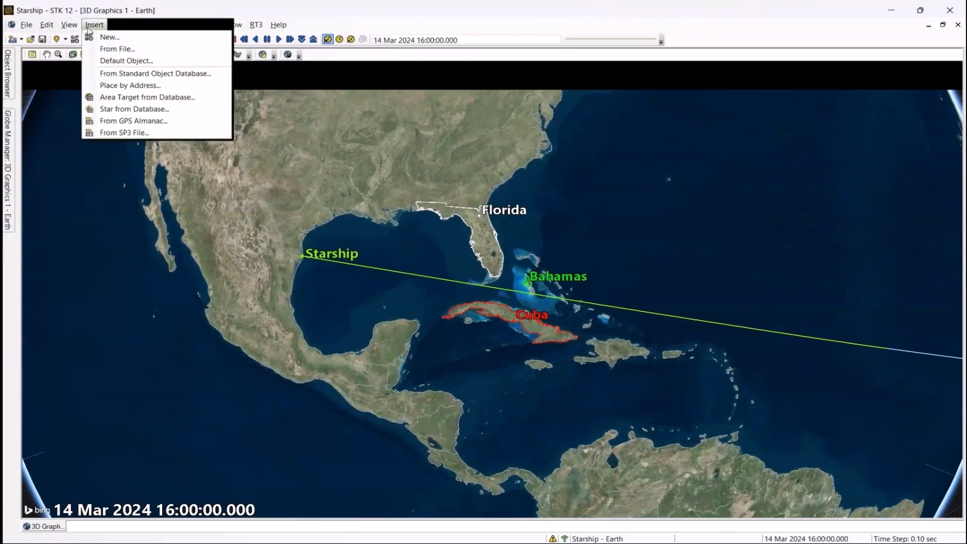
click(106, 37)
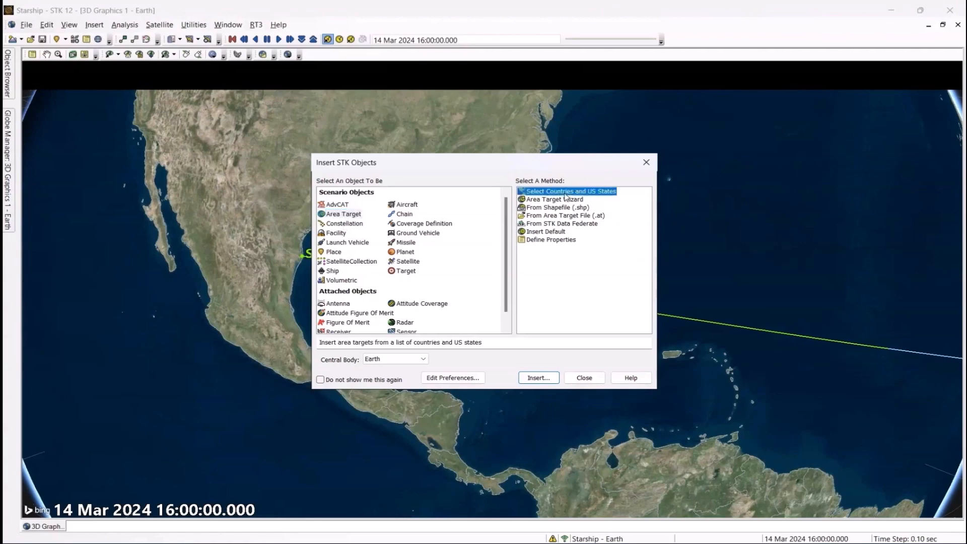
click(551, 377)
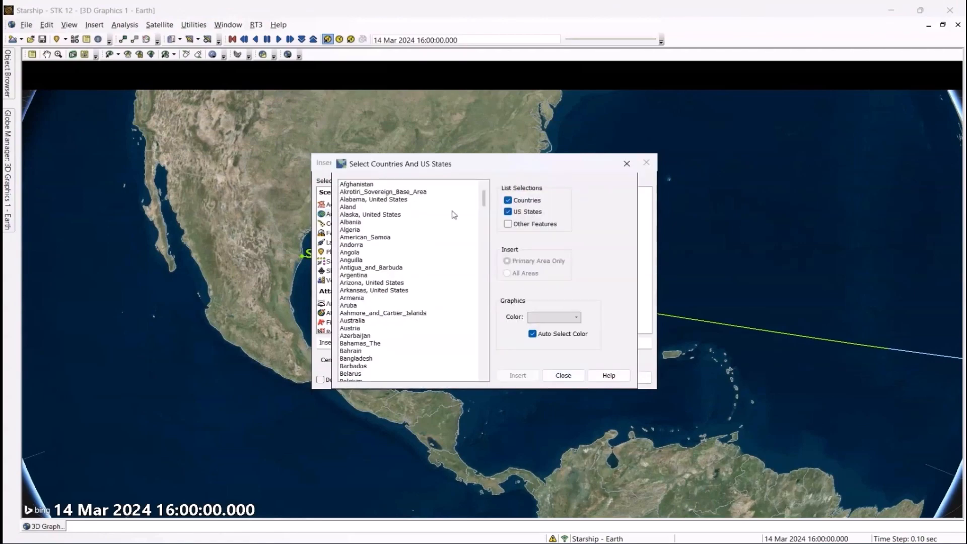
click(359, 215)
ctrl+click(365, 246)
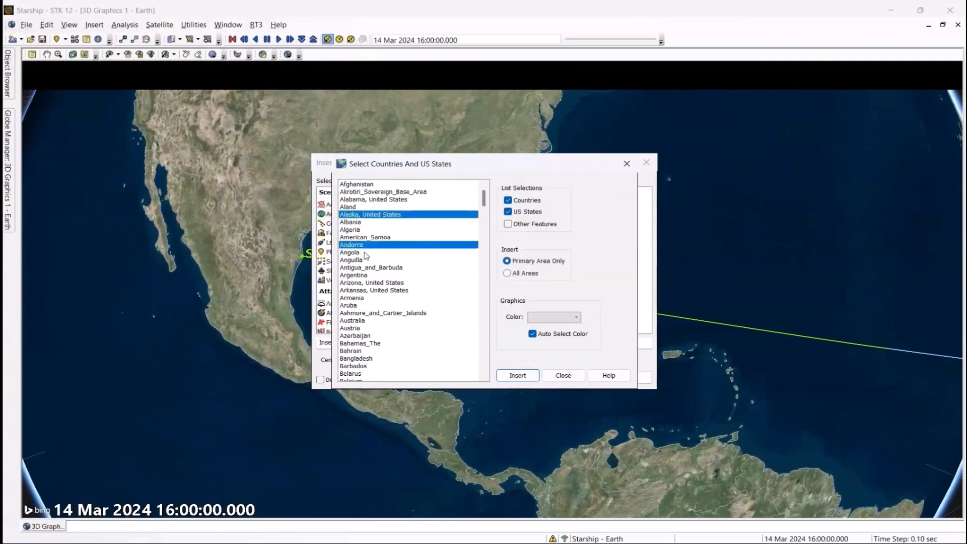
ctrl+click(369, 291)
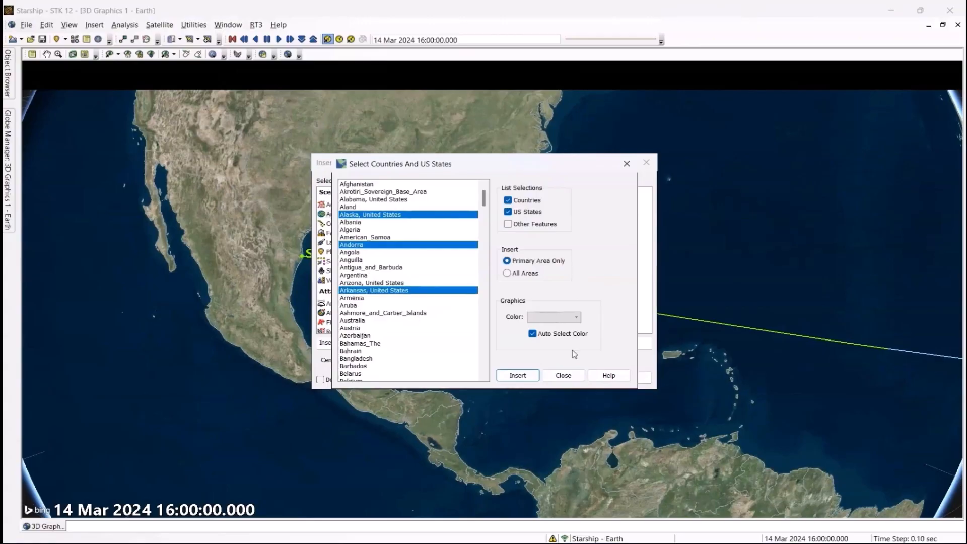
click(564, 375)
click(645, 160)
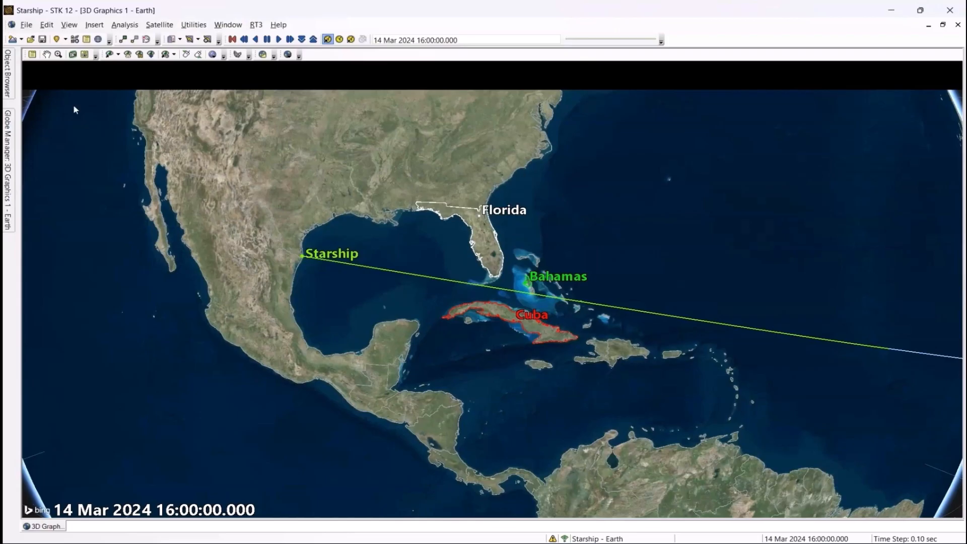
click(9, 81)
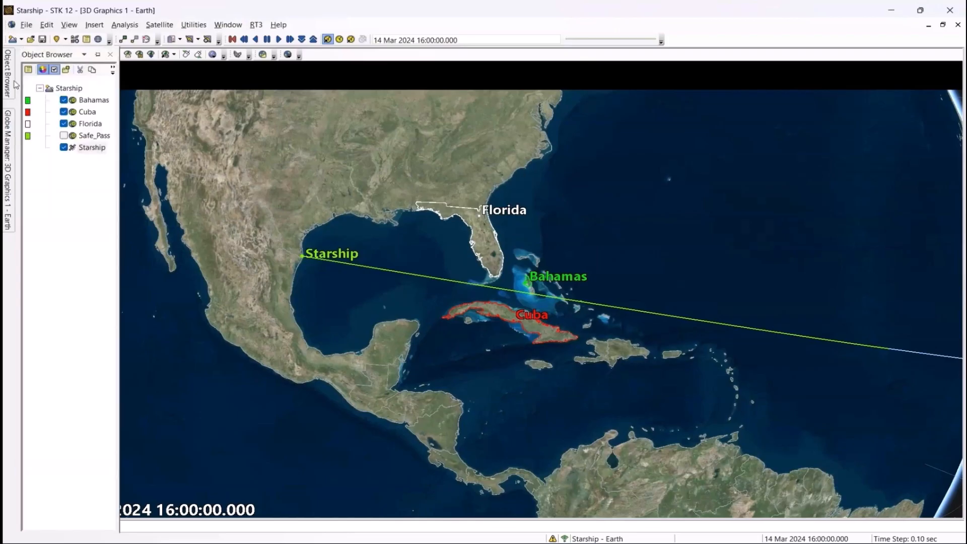
double_click(78, 149)
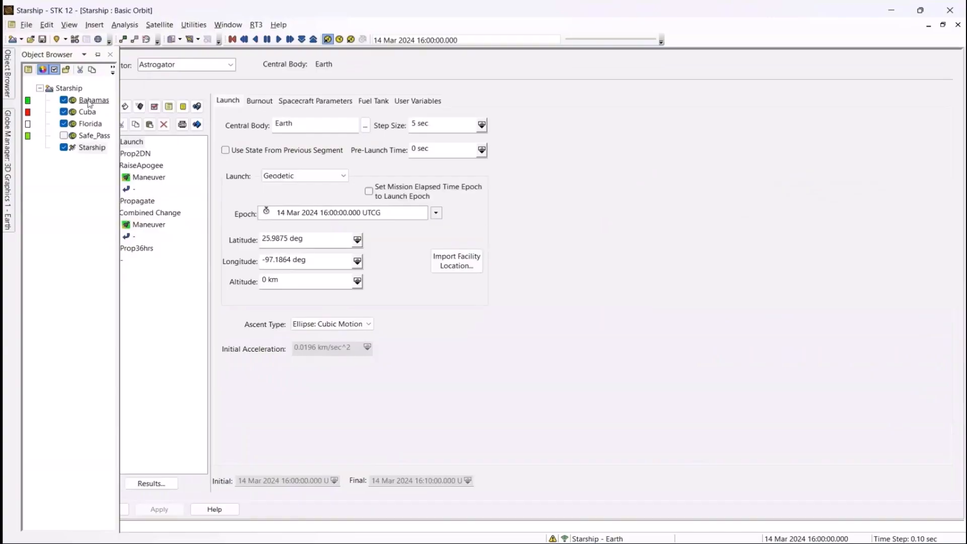
double_click(90, 102)
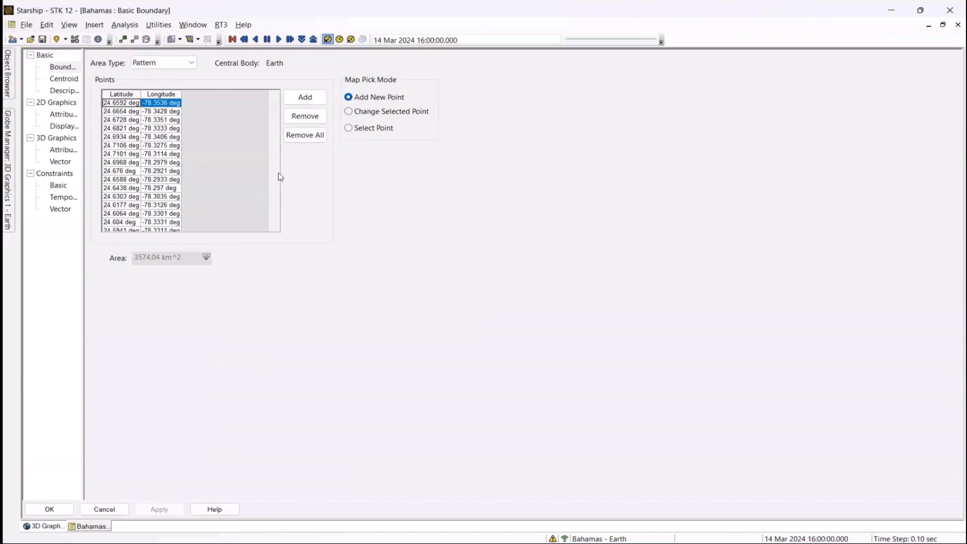
click(58, 186)
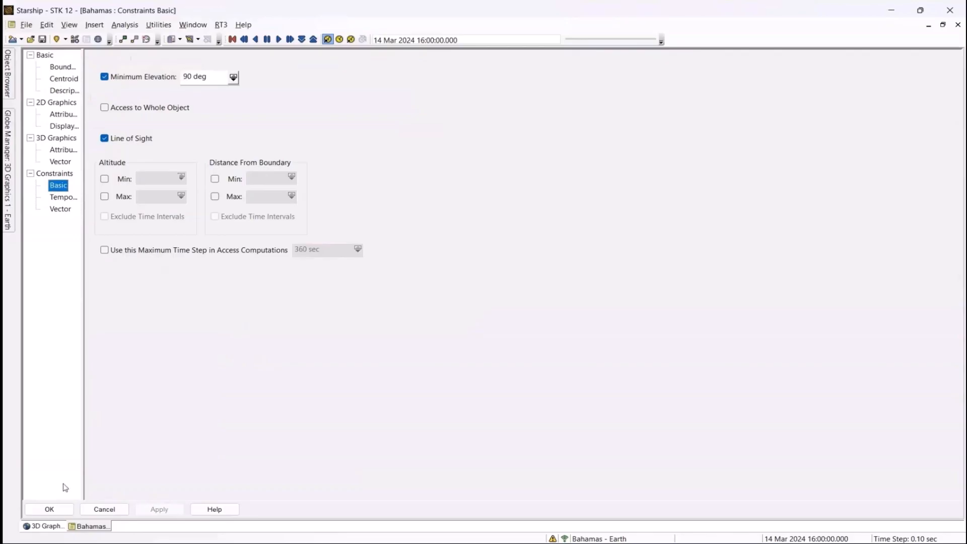
click(49, 510)
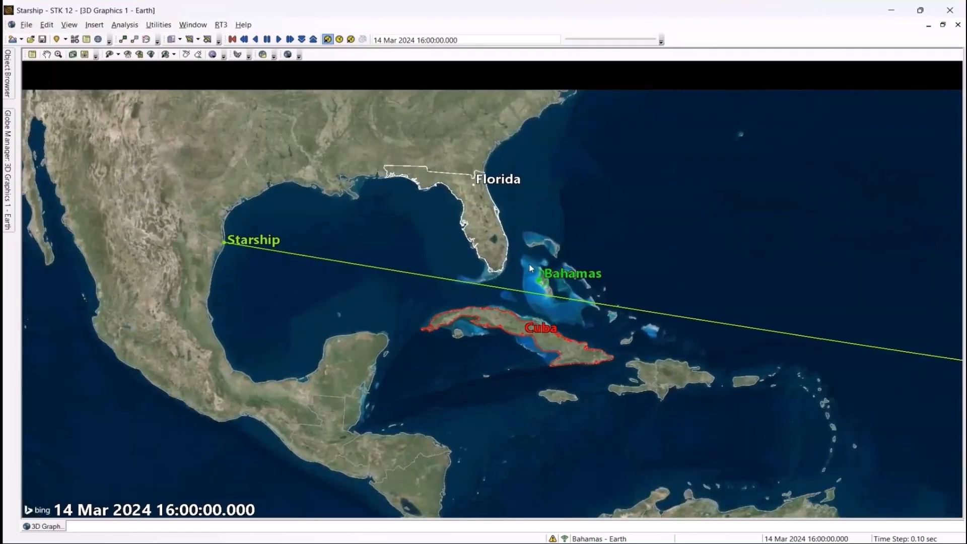
Open Starship's properties from the Object Browser, showing the Launch segment at 25.9875°, -97.1864°.
scroll(501, 203, up, 3)
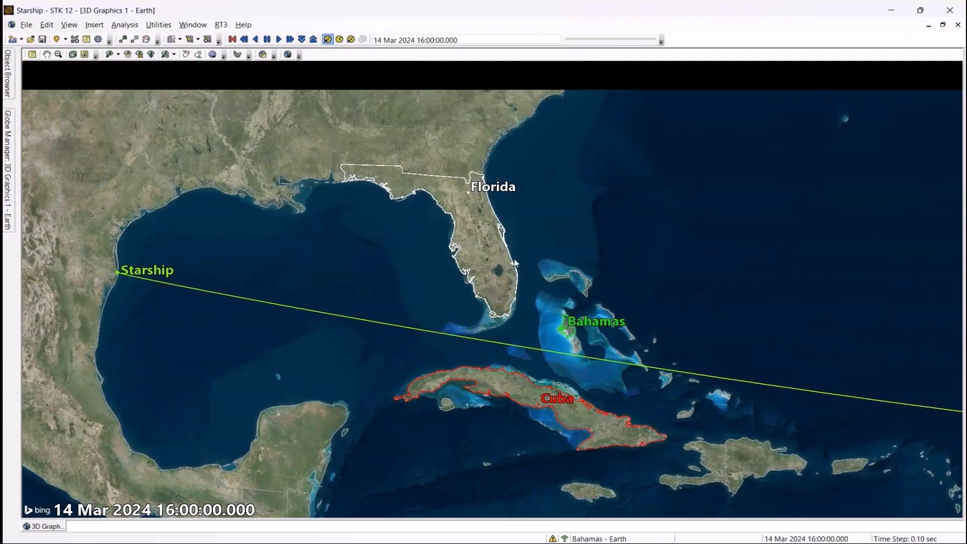
click(7, 86)
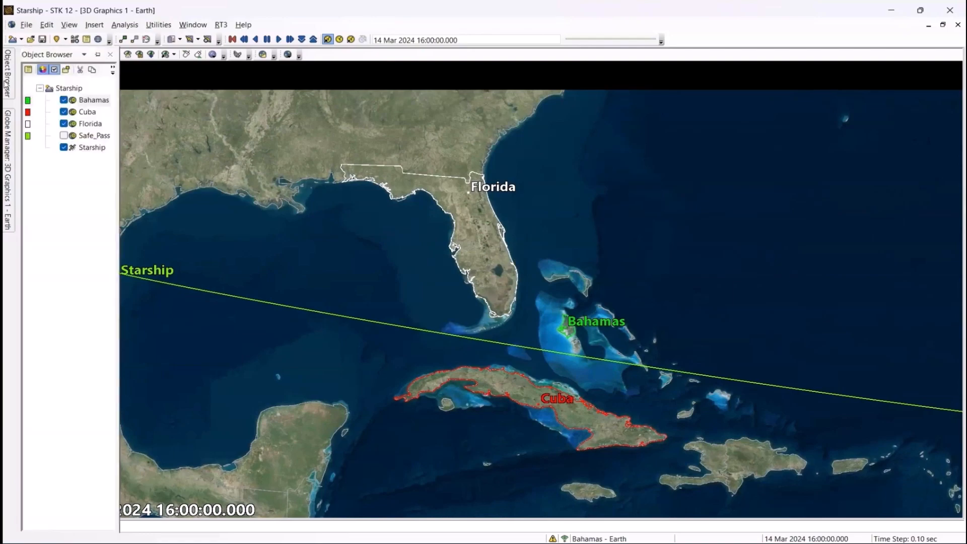
double_click(91, 150)
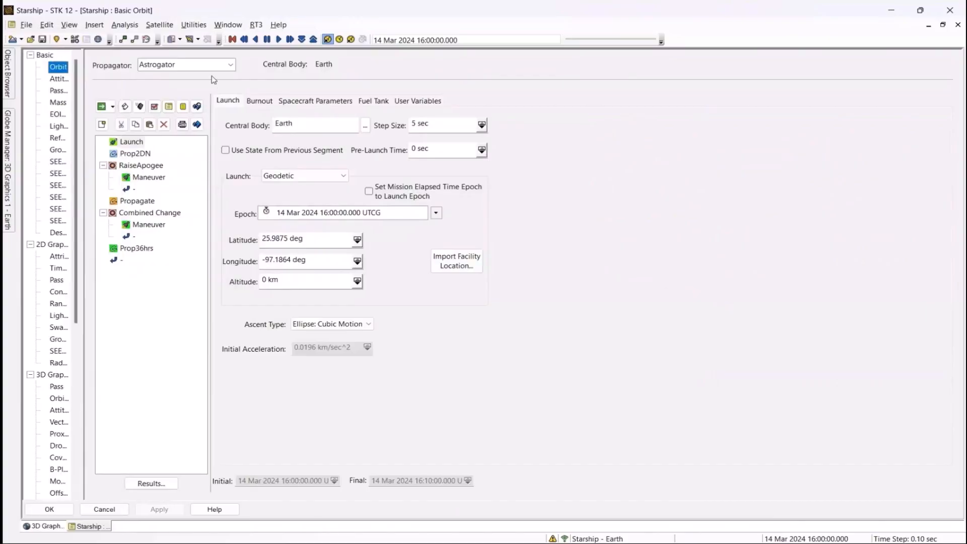
Check the Launch burnout state and Prop2DN's descending-node stop, then show RaiseApogee's profiles.
click(131, 143)
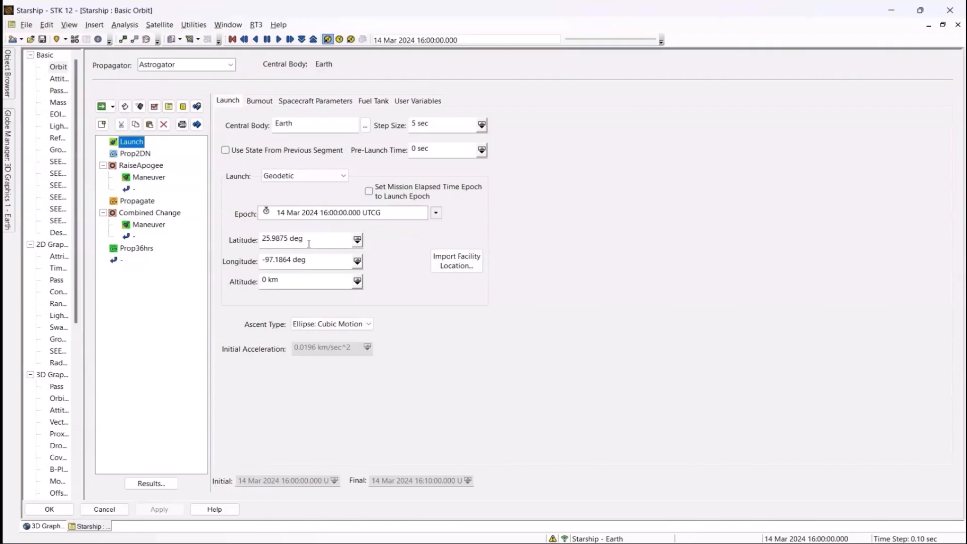
click(259, 101)
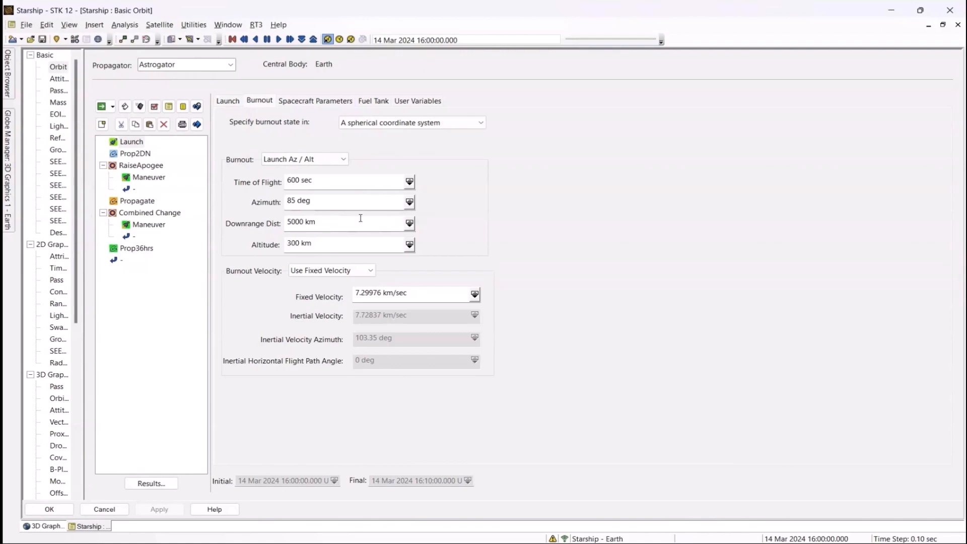
click(134, 154)
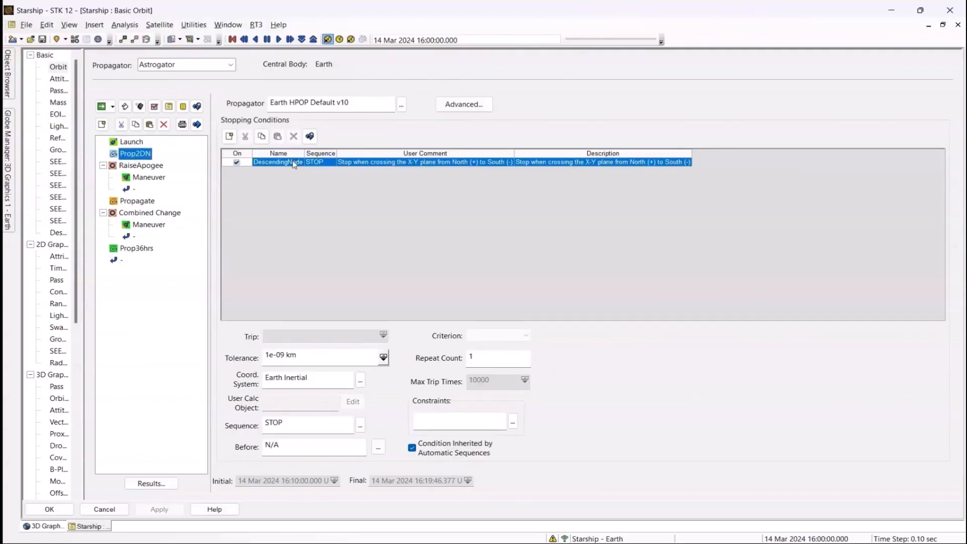
click(156, 171)
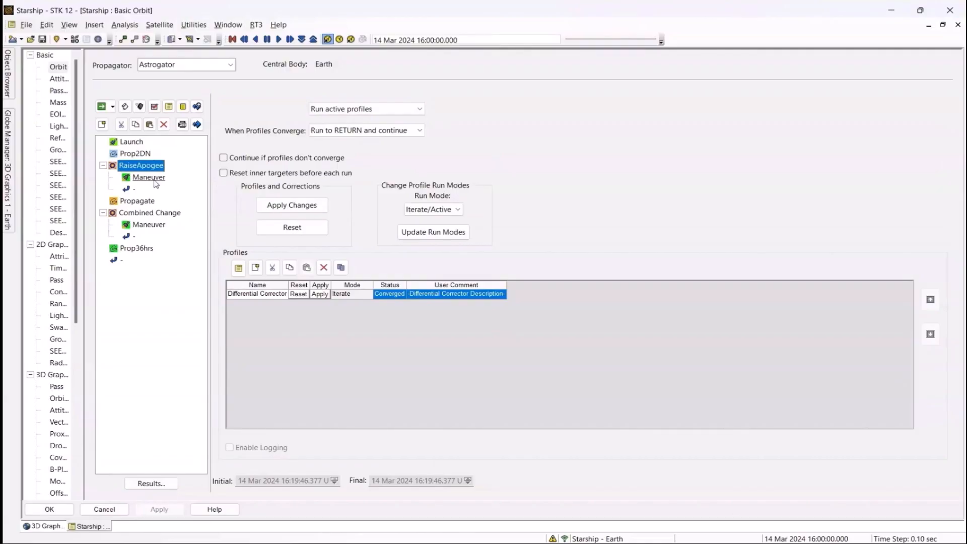
click(149, 177)
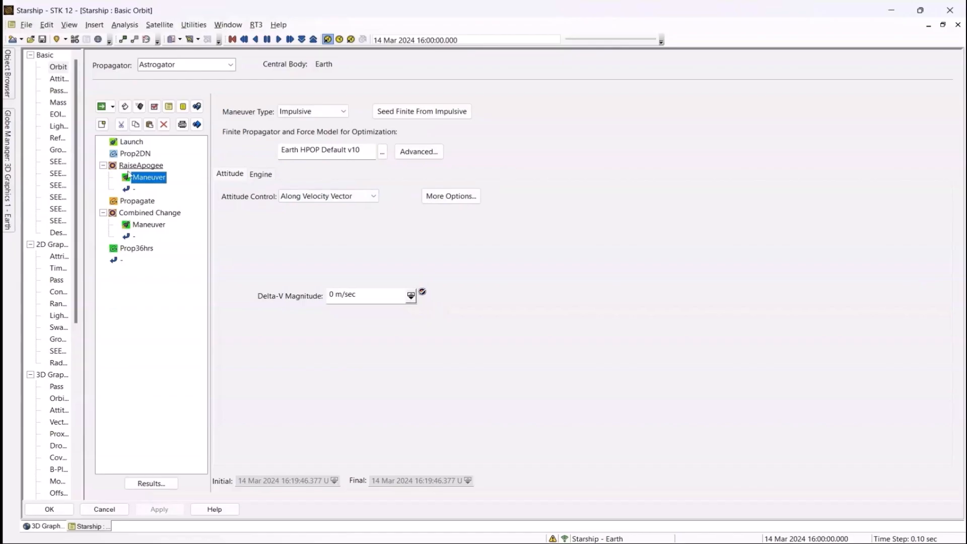
click(150, 483)
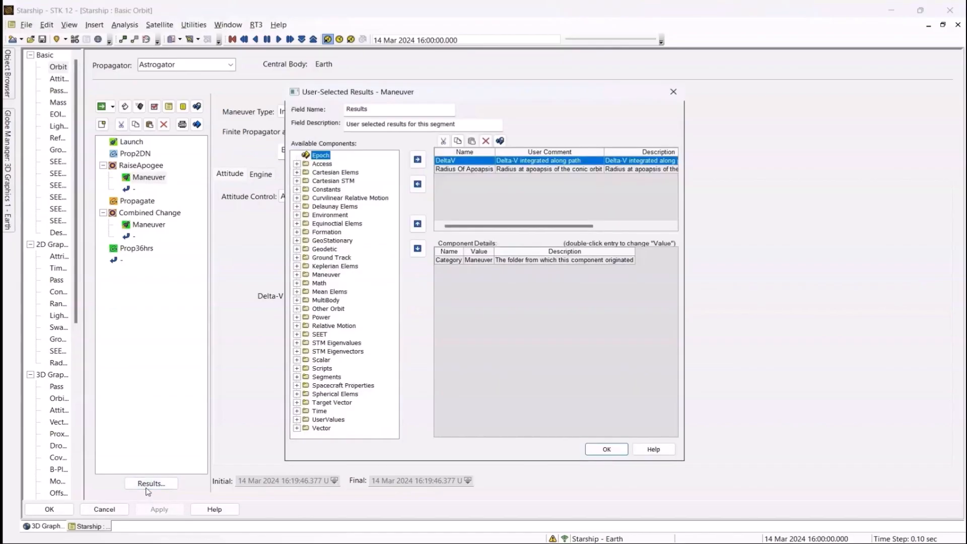
click(476, 171)
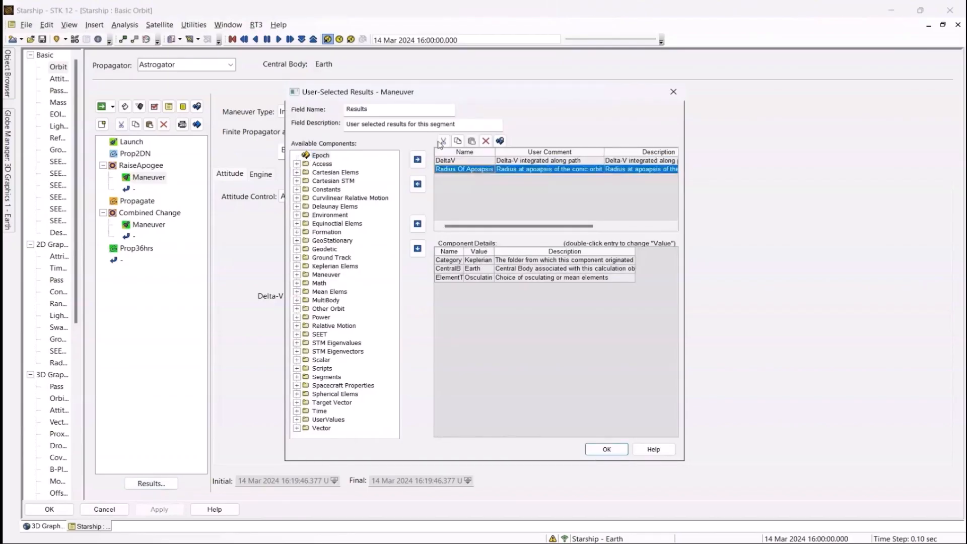
click(450, 161)
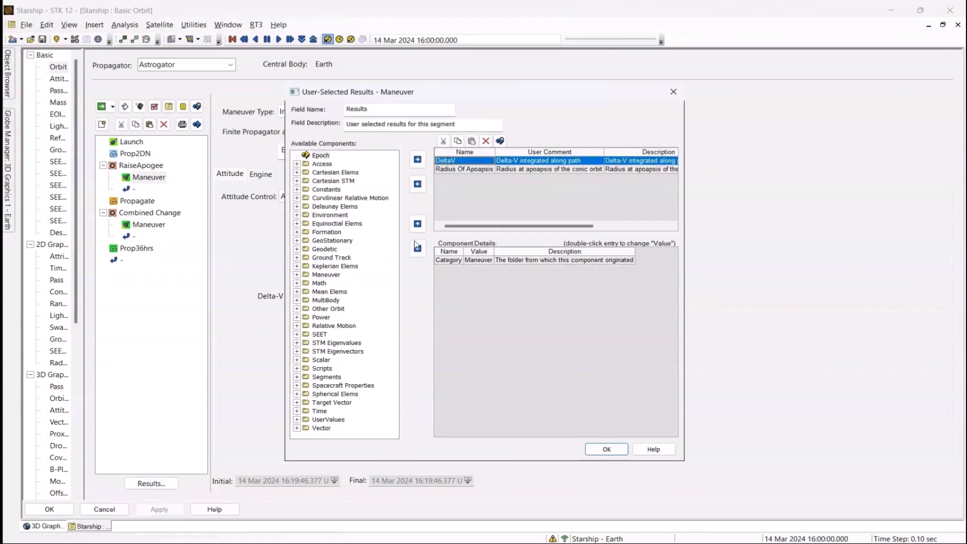
click(297, 276)
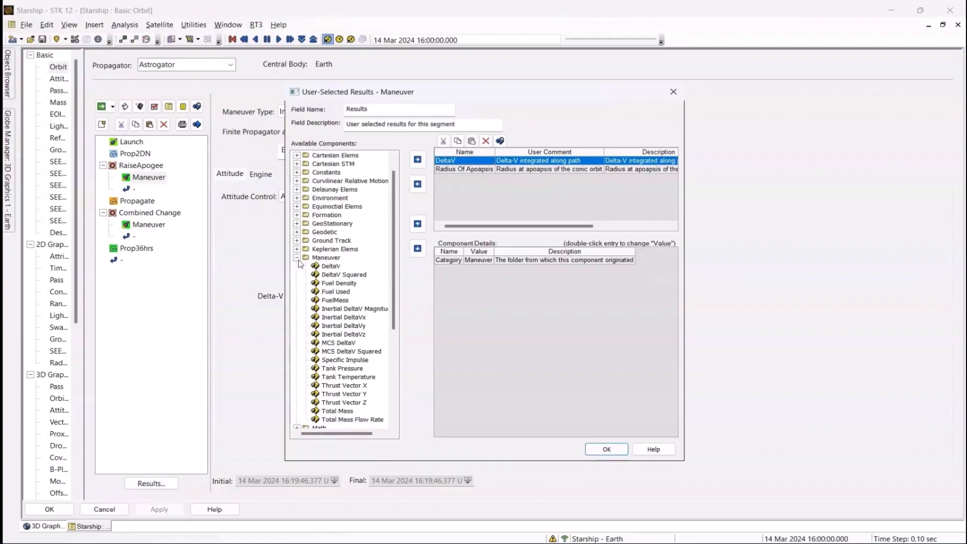
click(298, 258)
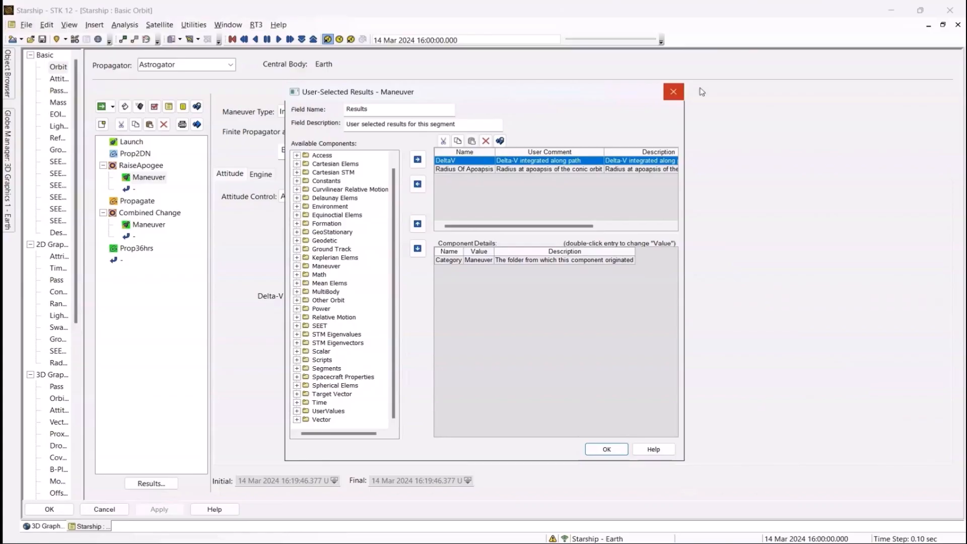
click(674, 92)
click(147, 172)
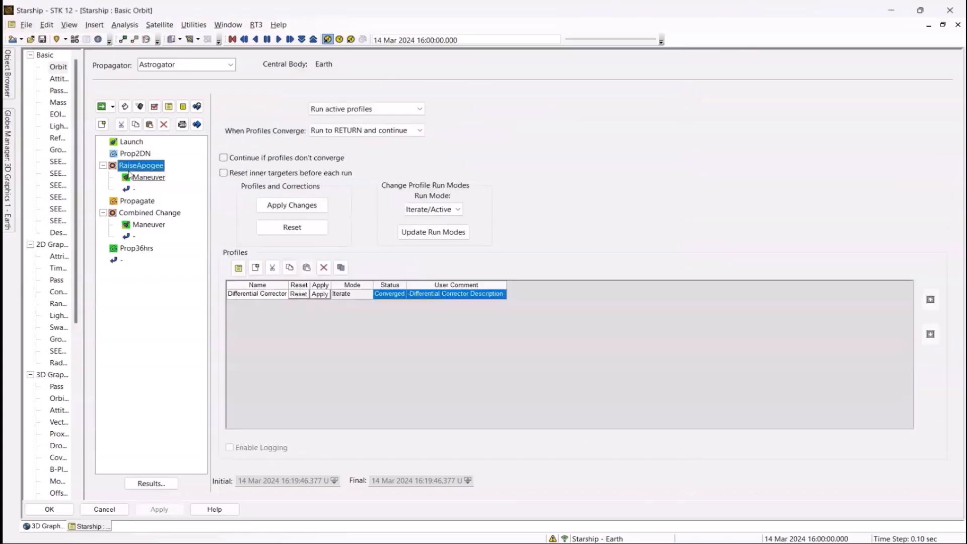
double_click(254, 295)
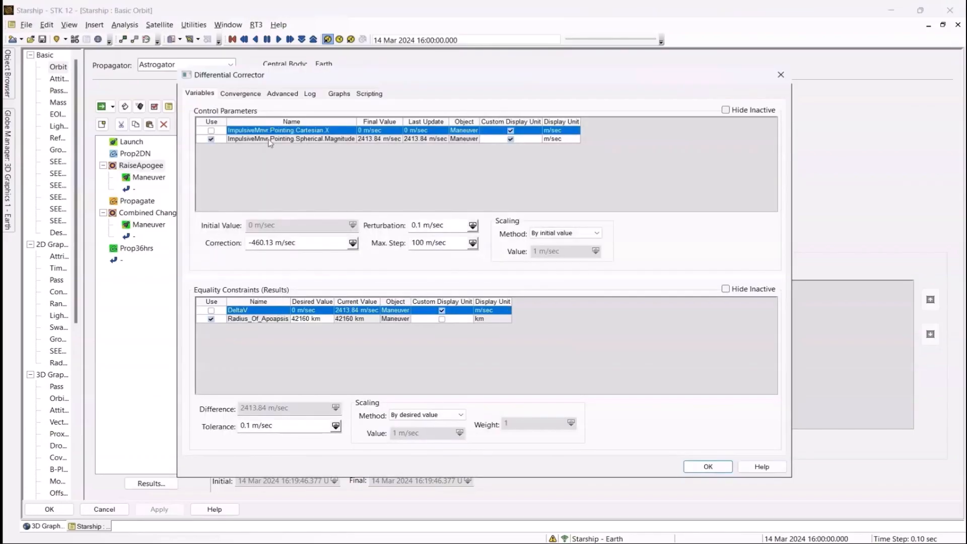
click(311, 140)
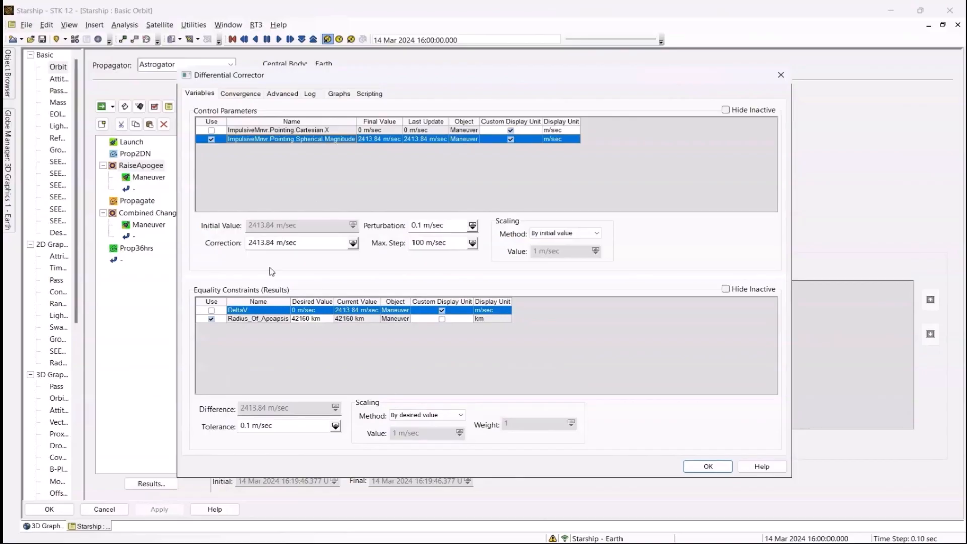
click(245, 320)
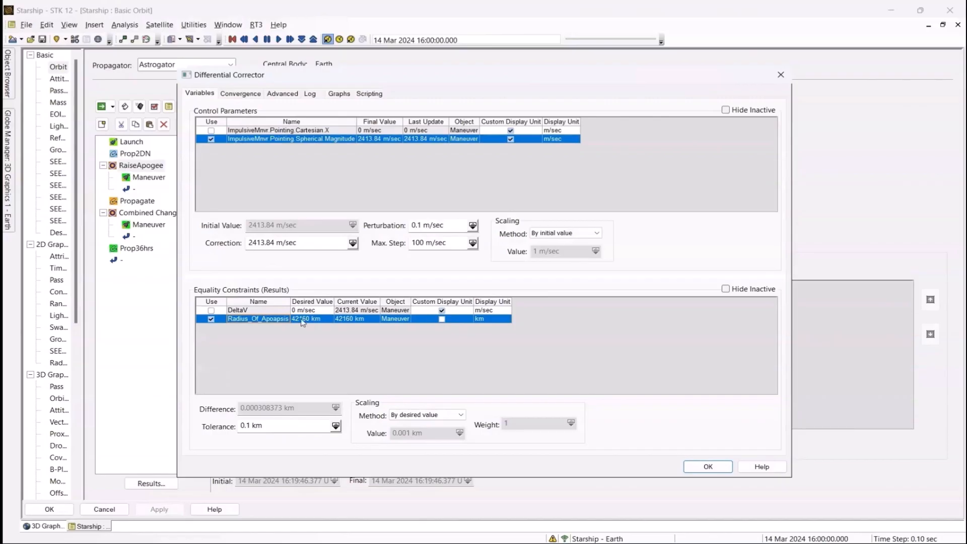
click(713, 472)
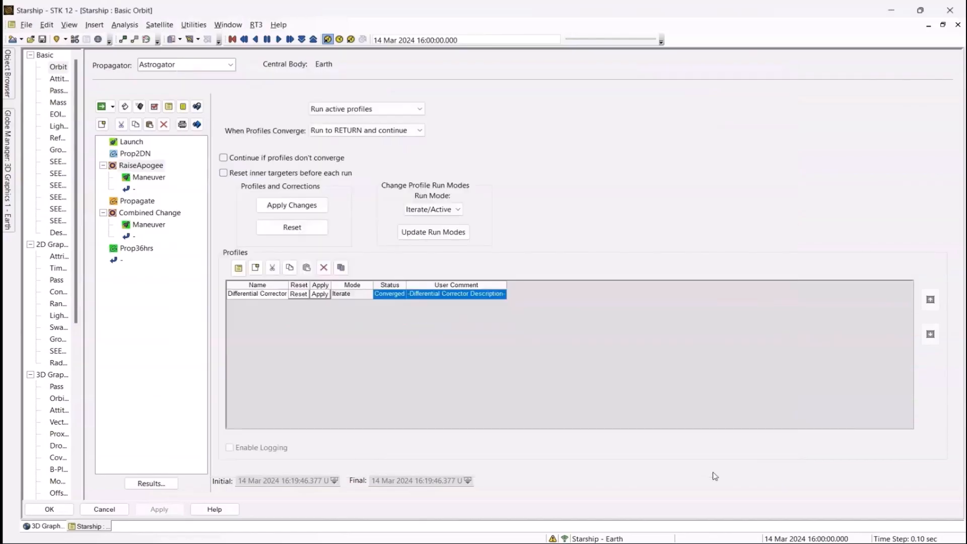
Review the Propagate stopping conditions, Combined Change maneuver results, and its Differential Corrector settings.
click(137, 201)
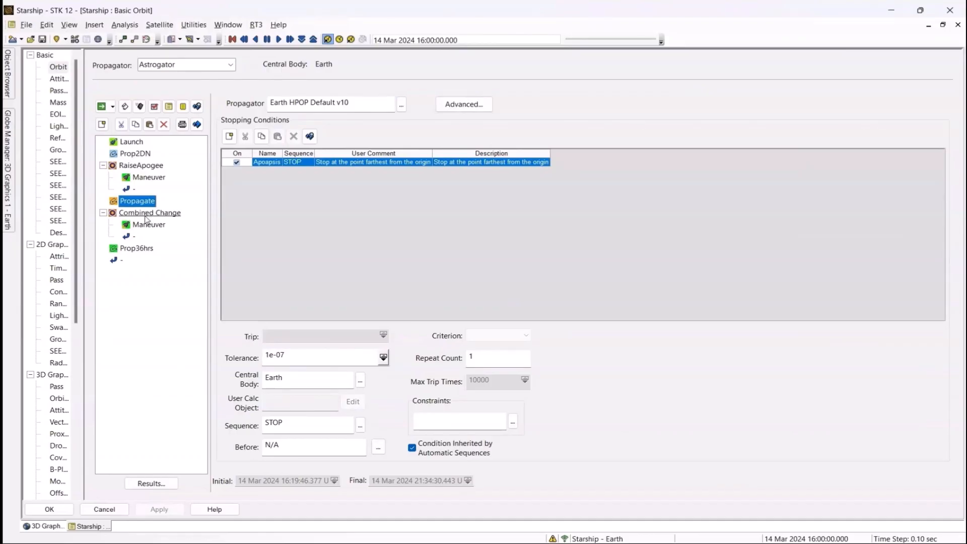
click(147, 230)
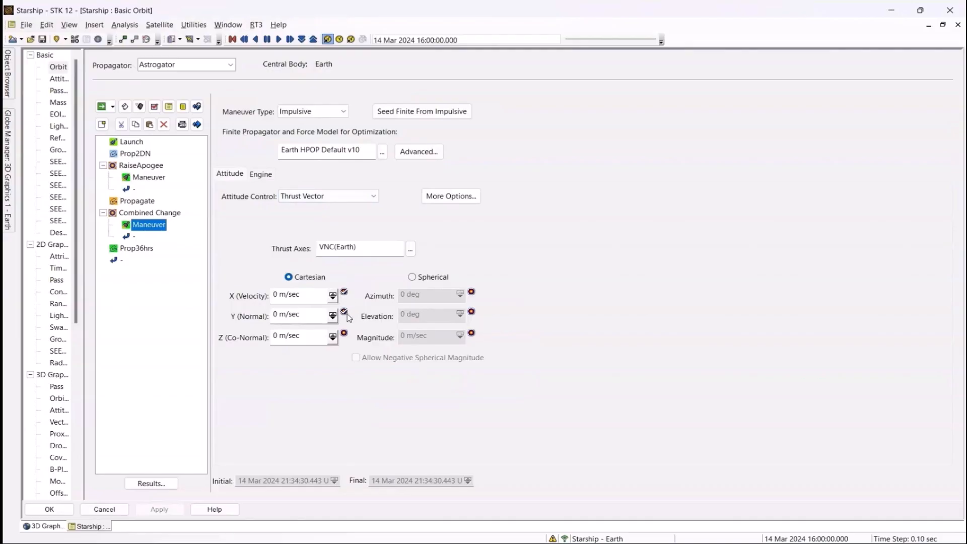
click(149, 485)
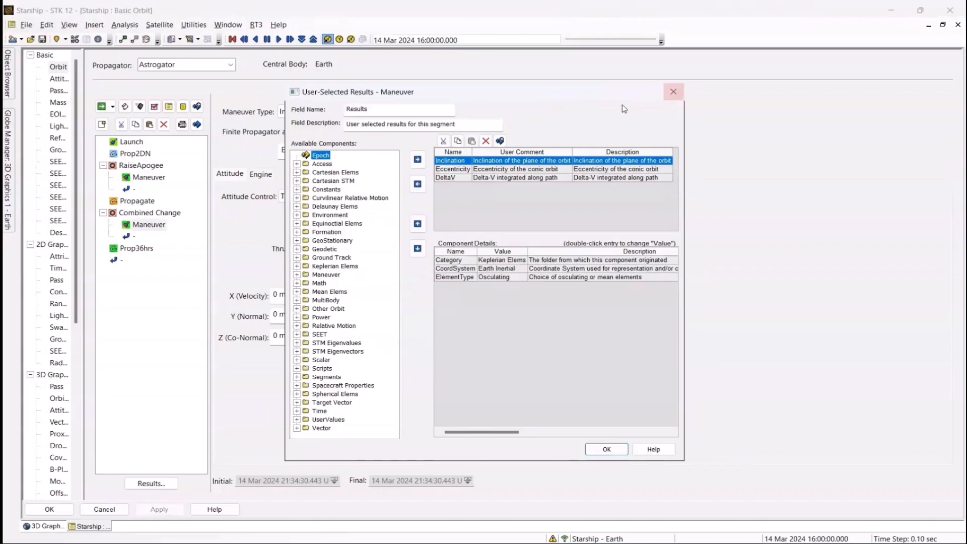
click(673, 91)
click(141, 213)
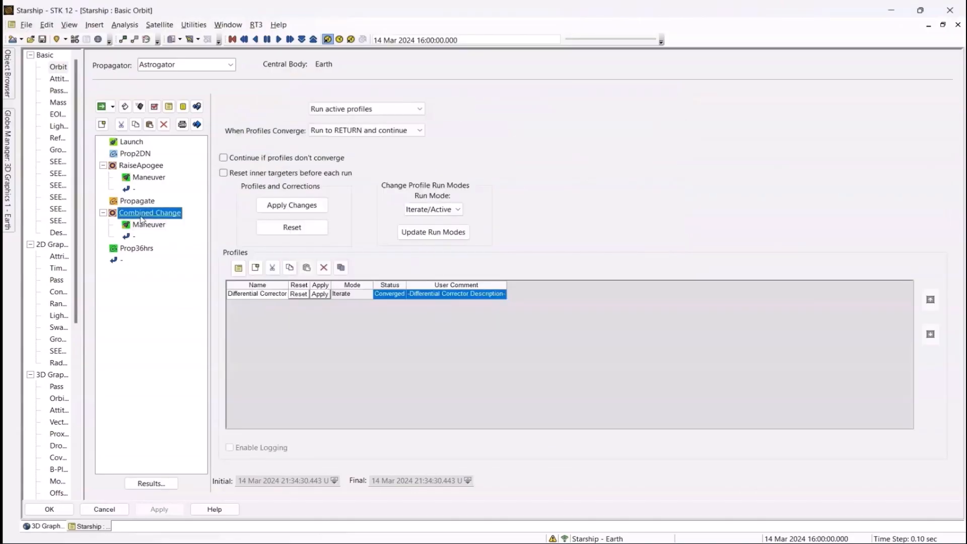
double_click(272, 295)
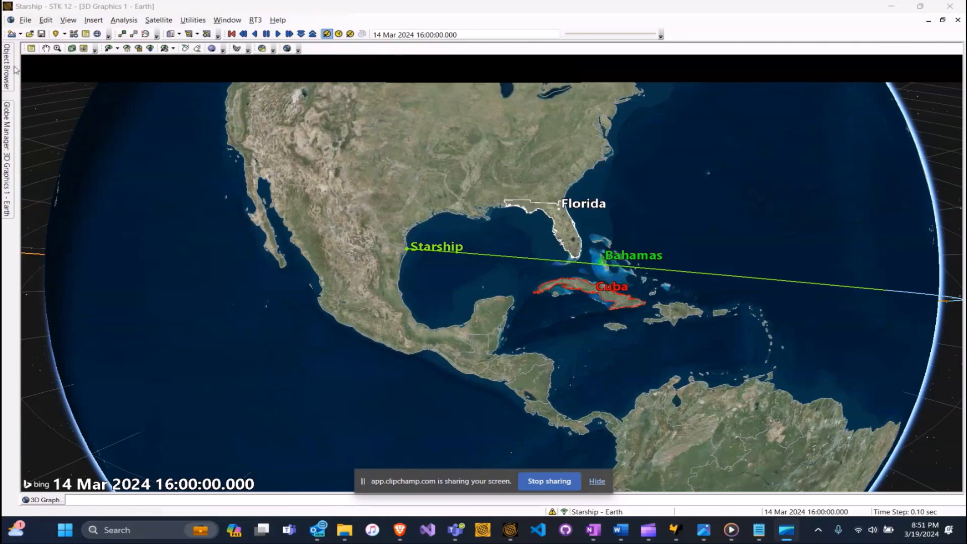
Launch STK Analyzer from Starship's Satellite Plugins menu in the Object Browser.
mouse_move(7, 67)
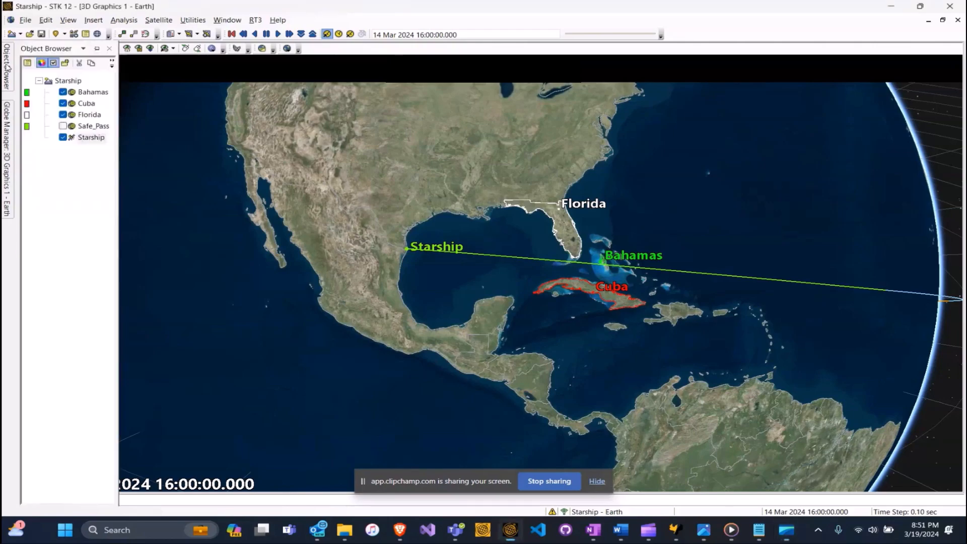
right_click(84, 141)
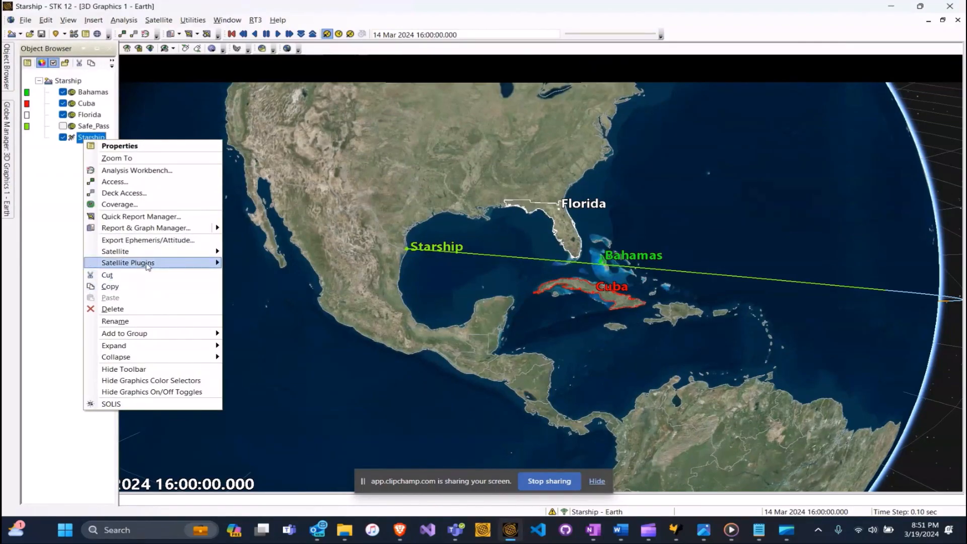
mouse_move(171, 264)
click(272, 268)
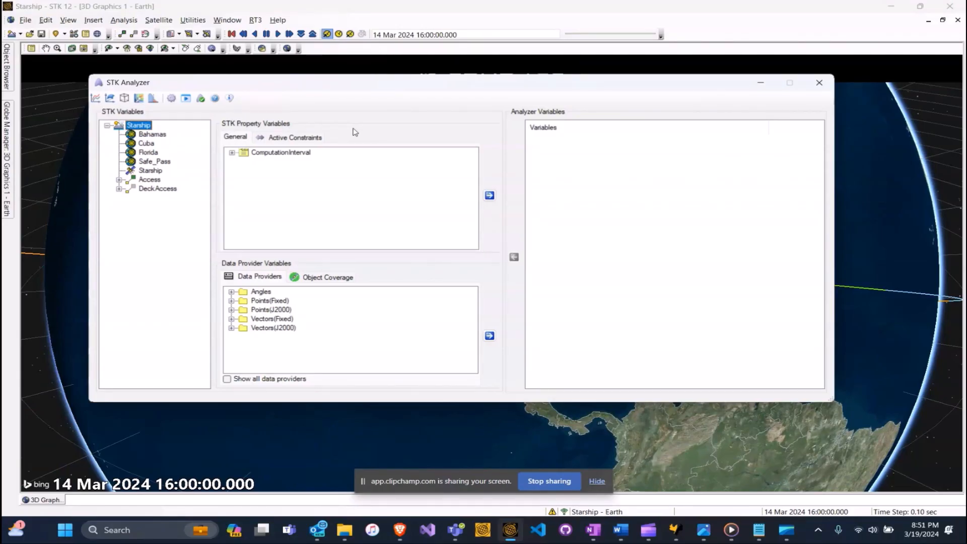
Add the Launch segment's Burnout_LaunchAzAlt_Azimuth and Burnout_LaunchAzAlt_DownRangeDist as Analyzer inputs.
click(147, 172)
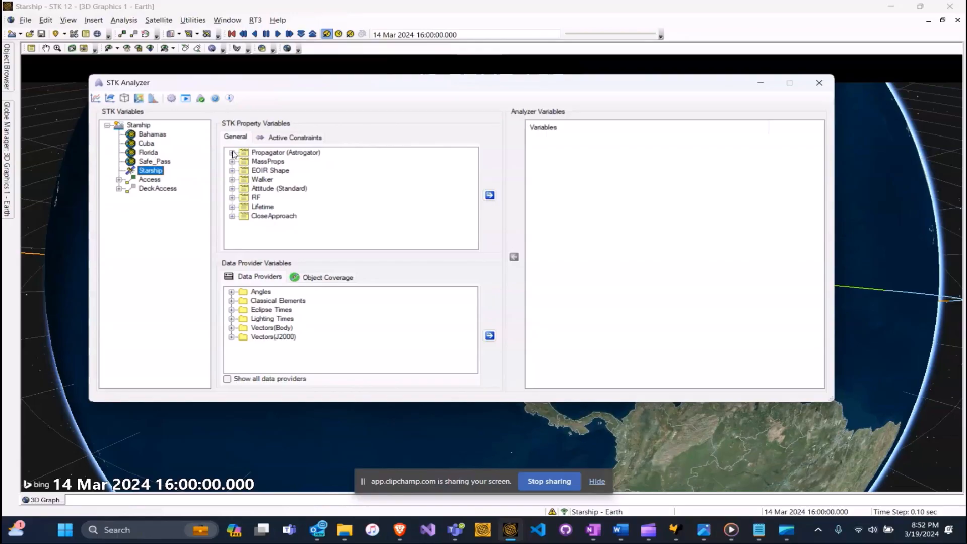
click(232, 152)
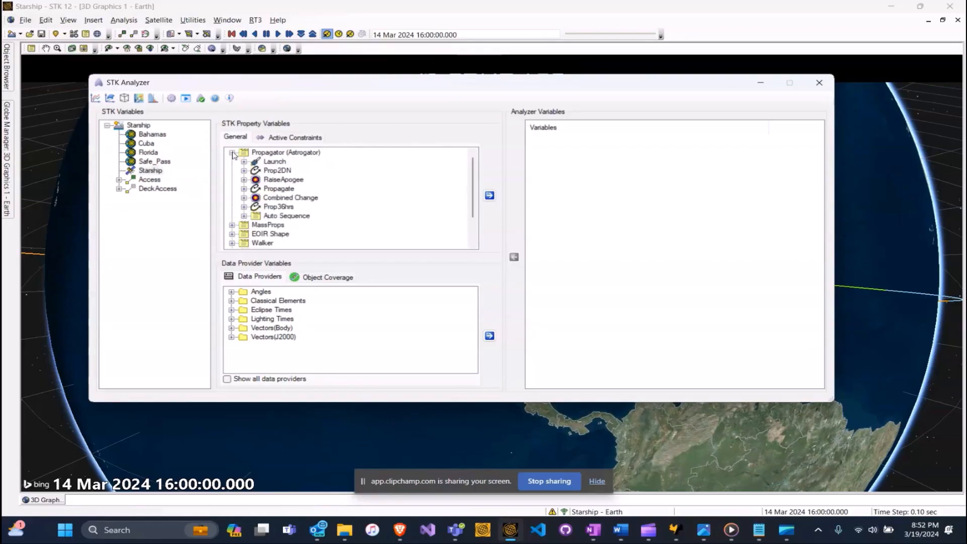
click(245, 162)
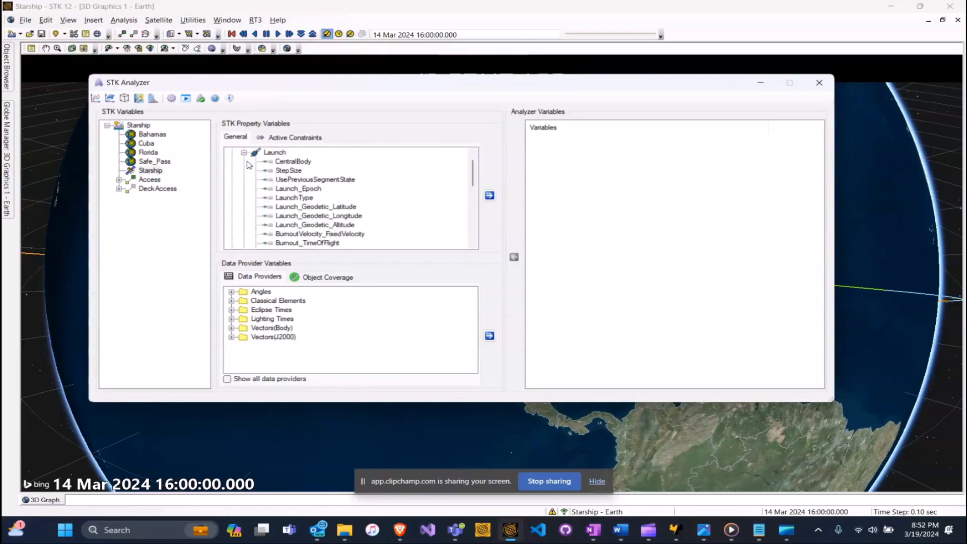
scroll(474, 179, down, 2)
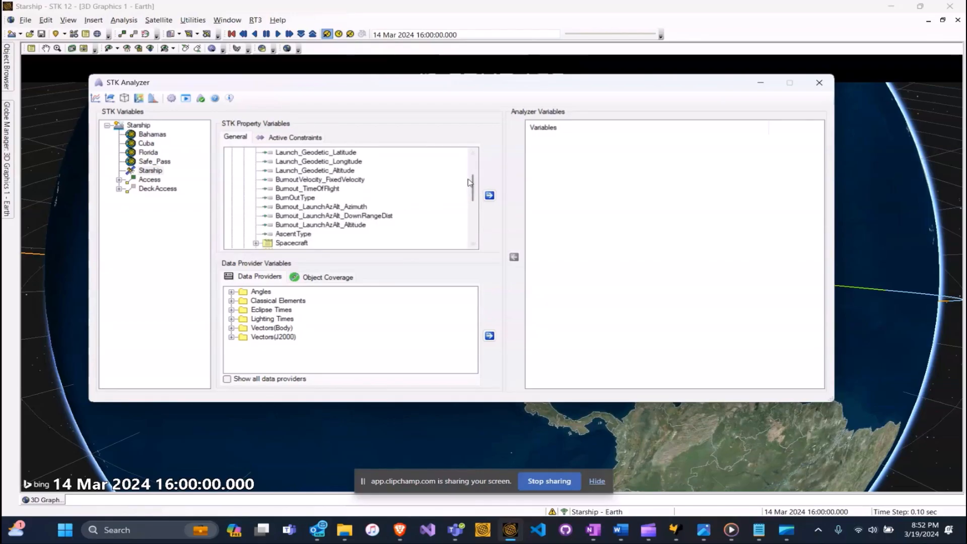
scroll(469, 181, up, 2)
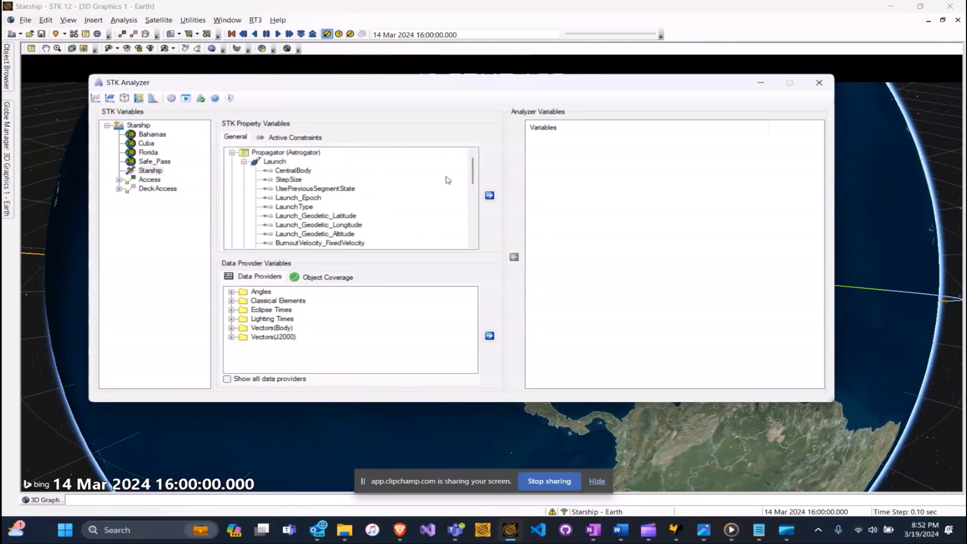
scroll(475, 171, down, 3)
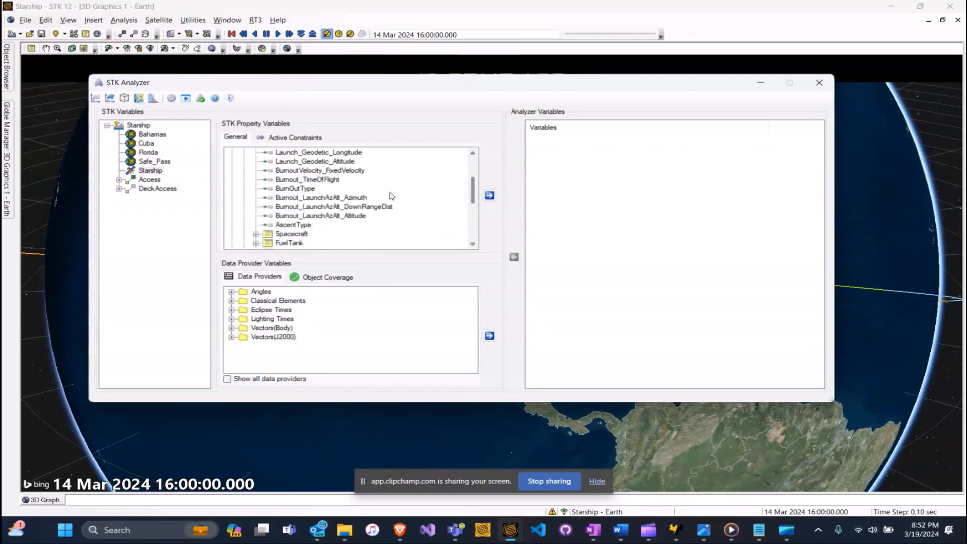
click(348, 198)
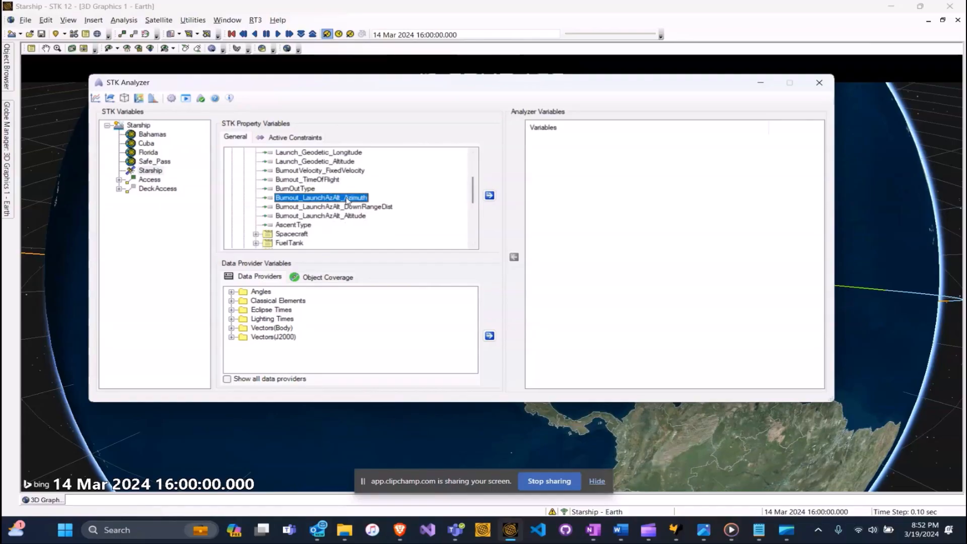
drag(346, 200, 588, 155)
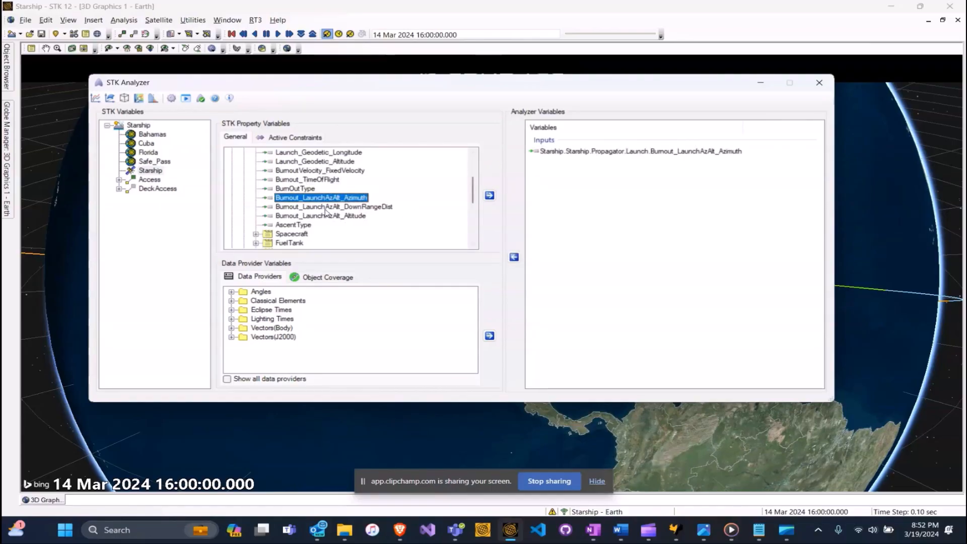
drag(337, 212, 593, 175)
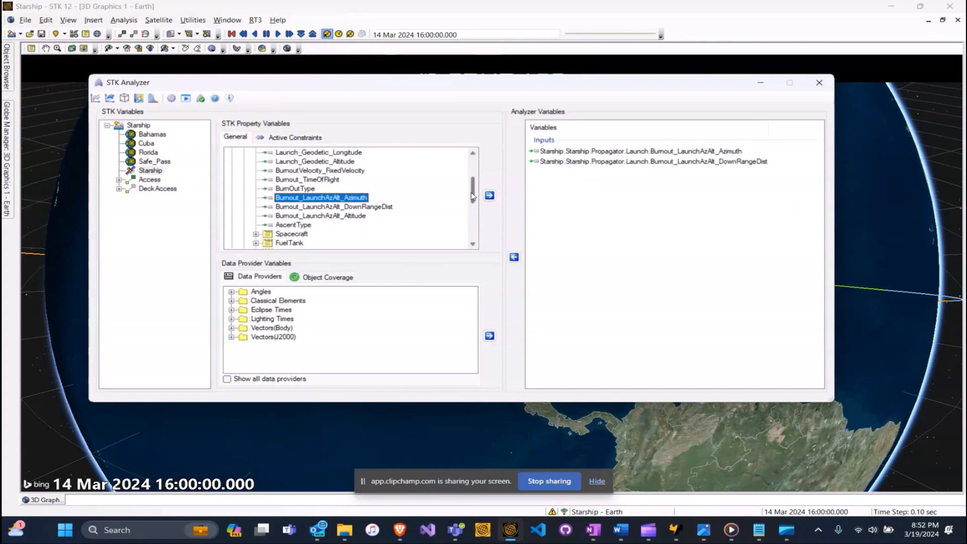
drag(473, 196, 477, 173)
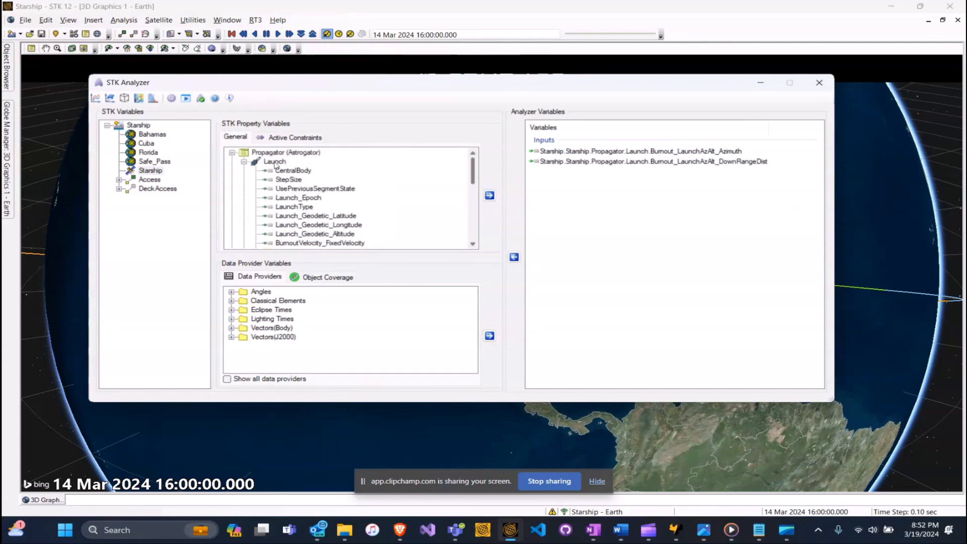
click(244, 161)
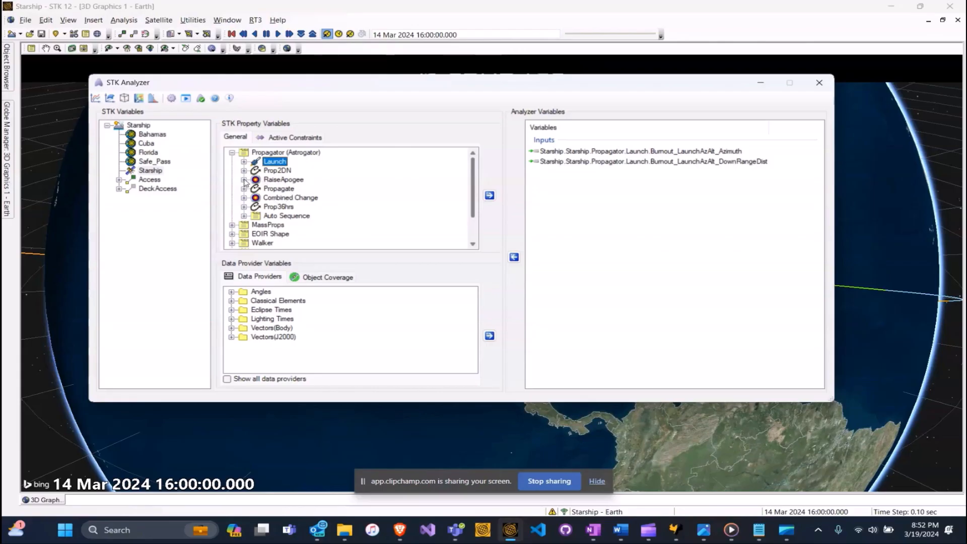
Add the RaiseApogee maneuver's DeltaV result as an Analyzer output.
click(244, 180)
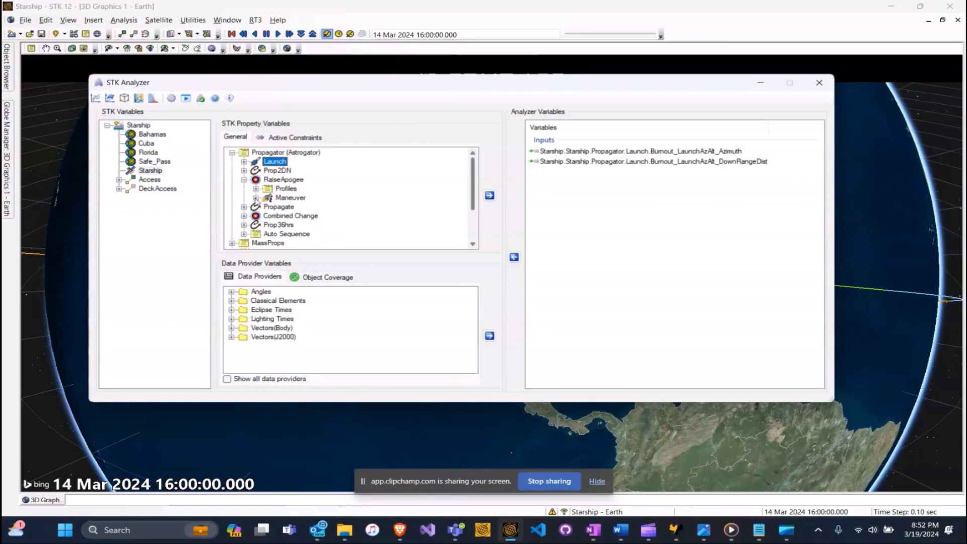
click(256, 198)
scroll(308, 211, down, 3)
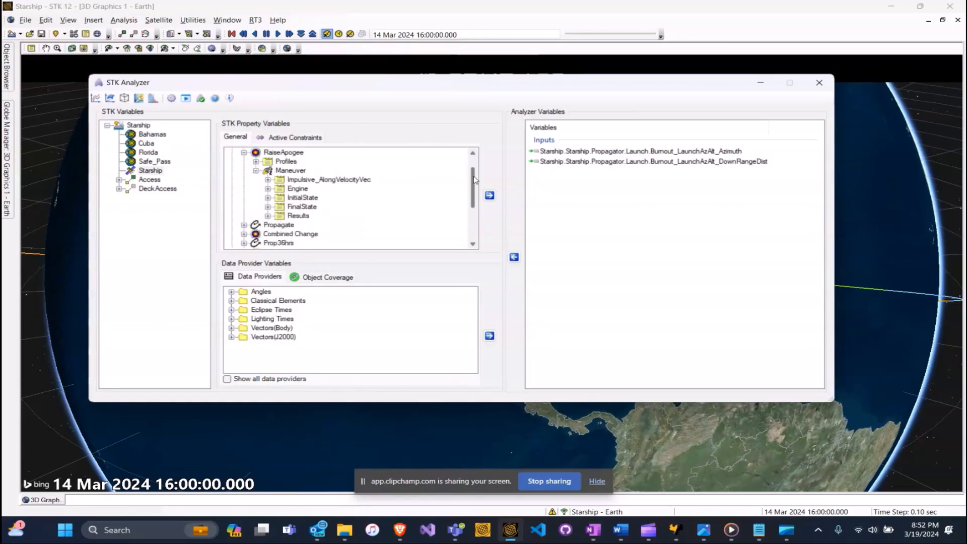
click(268, 215)
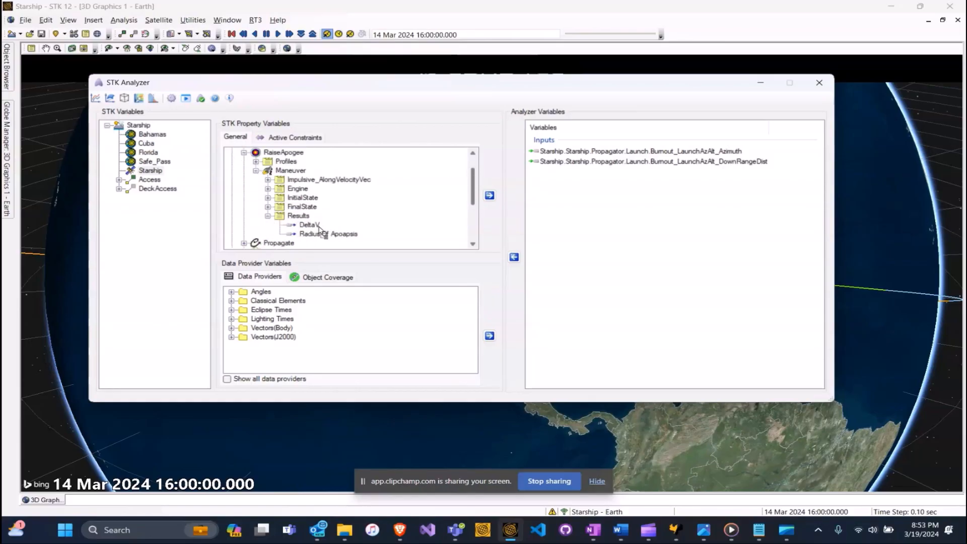
drag(317, 230, 582, 207)
drag(474, 176, 478, 201)
Add the Combined Change maneuver's DeltaV result as an output and collapse the Propagator tree.
click(244, 189)
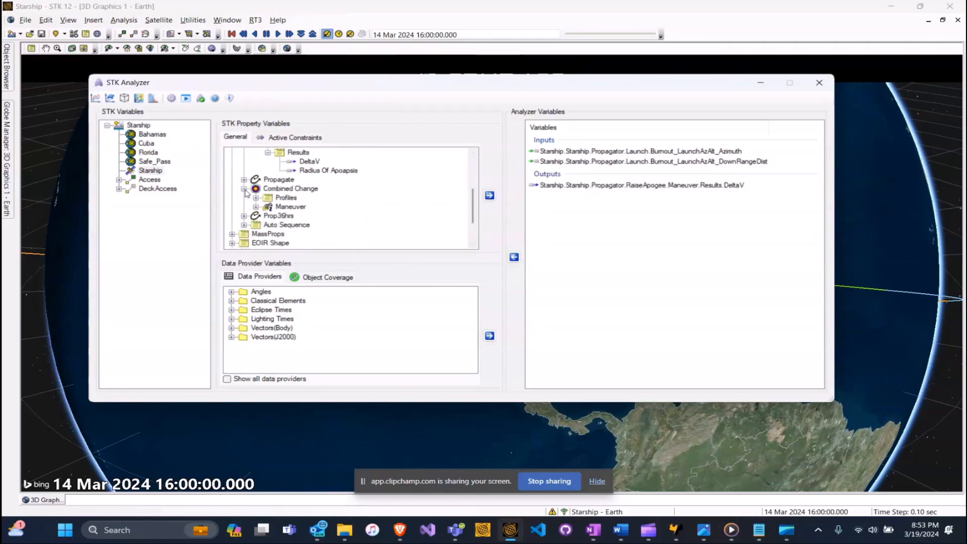
click(257, 207)
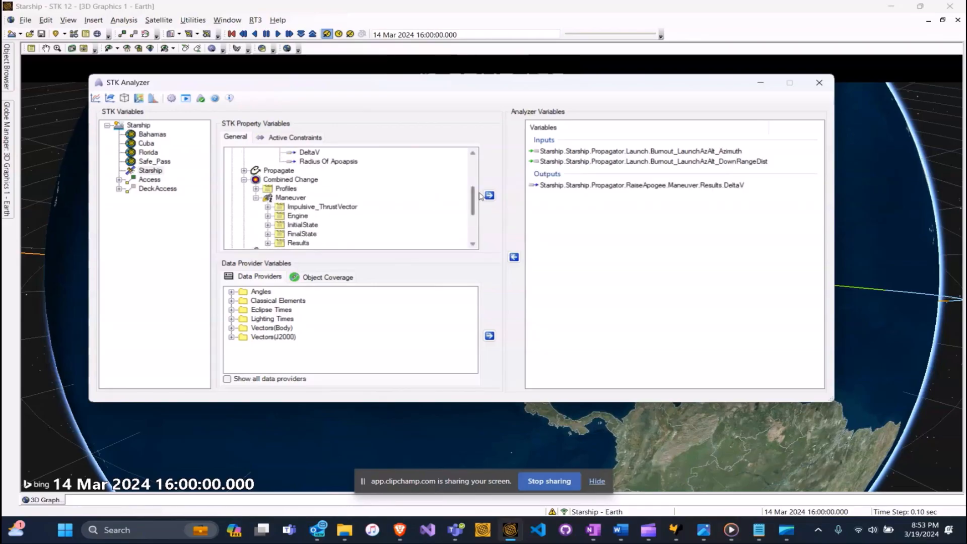
drag(474, 195, 476, 205)
click(268, 207)
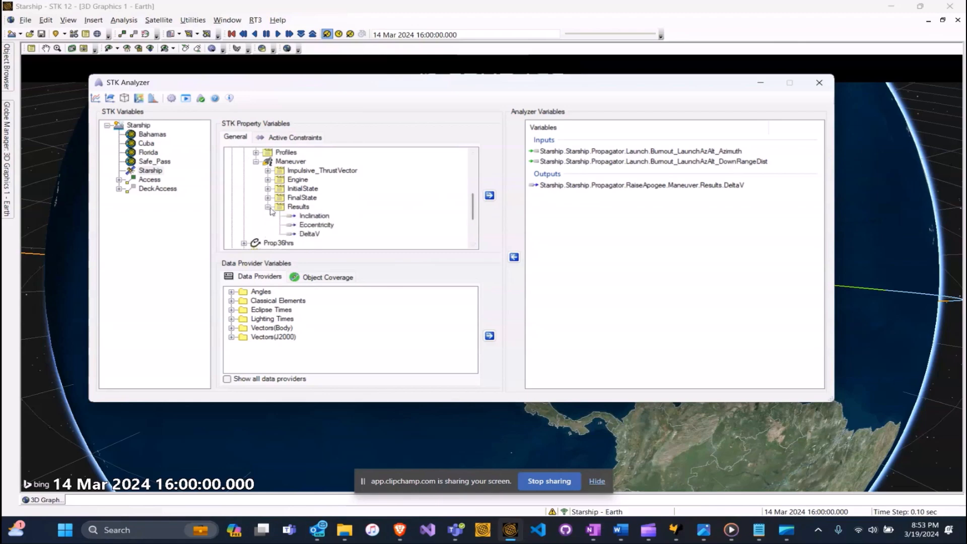
drag(317, 234, 659, 158)
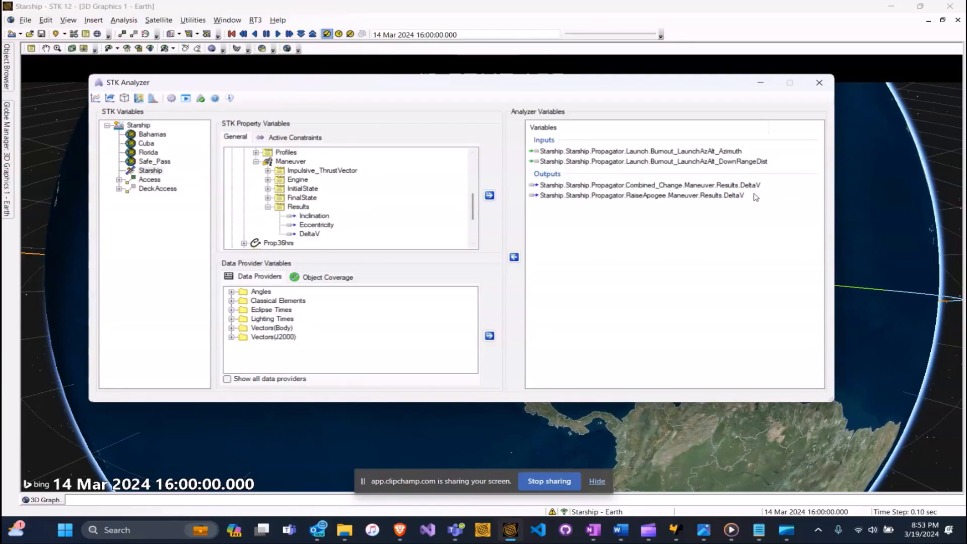
drag(476, 196, 478, 166)
click(244, 179)
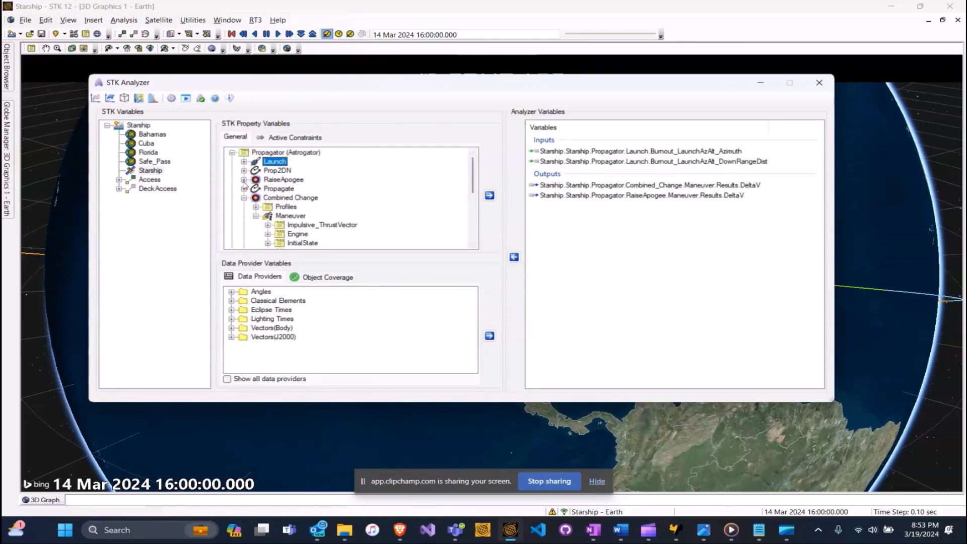
click(243, 197)
key(Left)
key(Left)
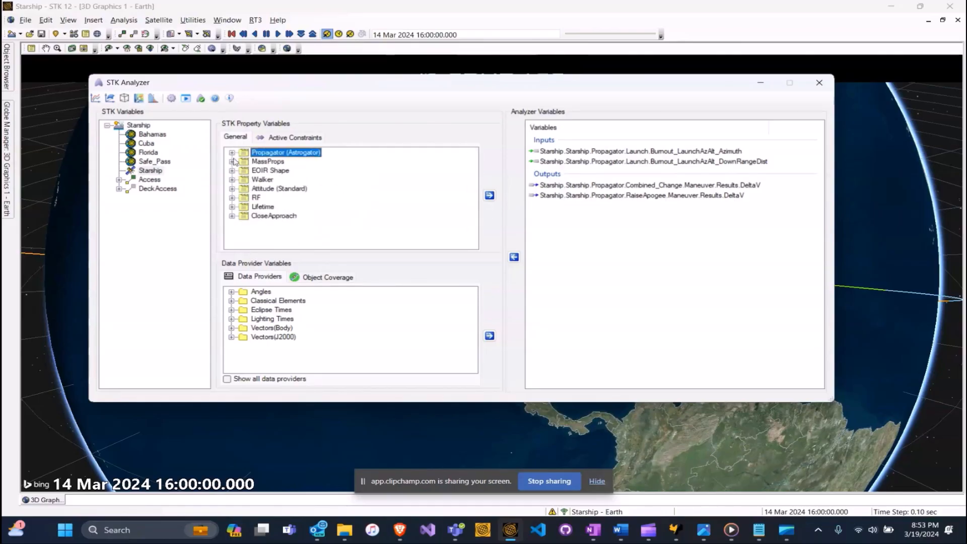
Add the Bahamas access Duration Min as an Analyzer output.
click(119, 181)
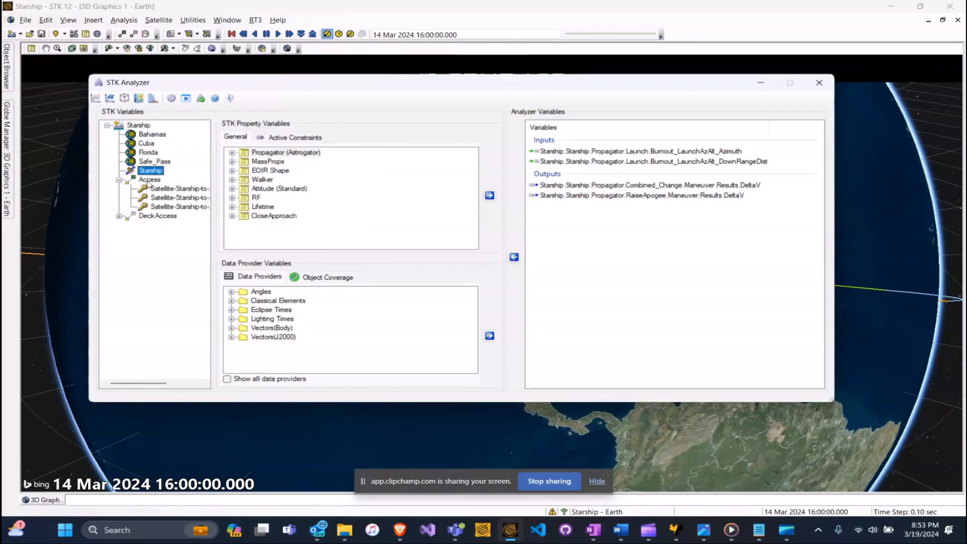
click(174, 190)
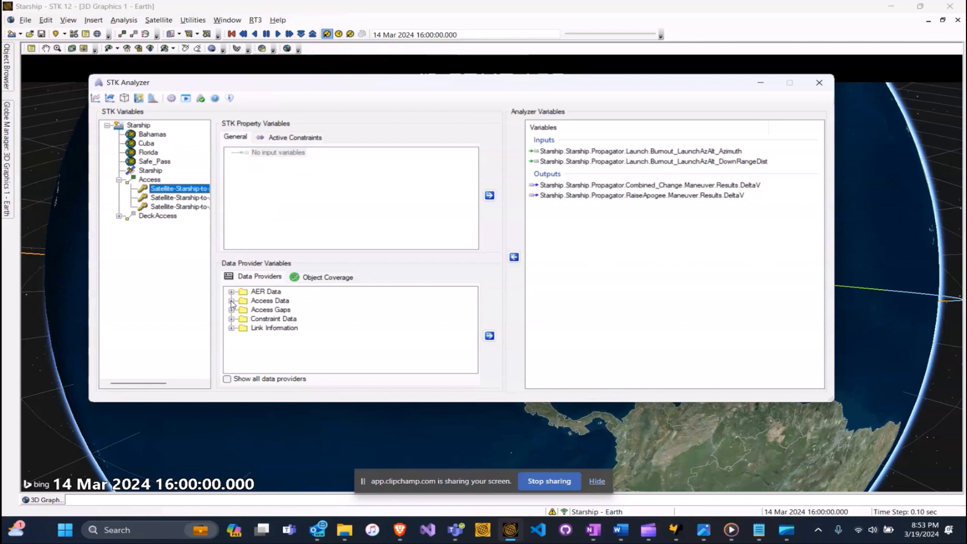
click(232, 301)
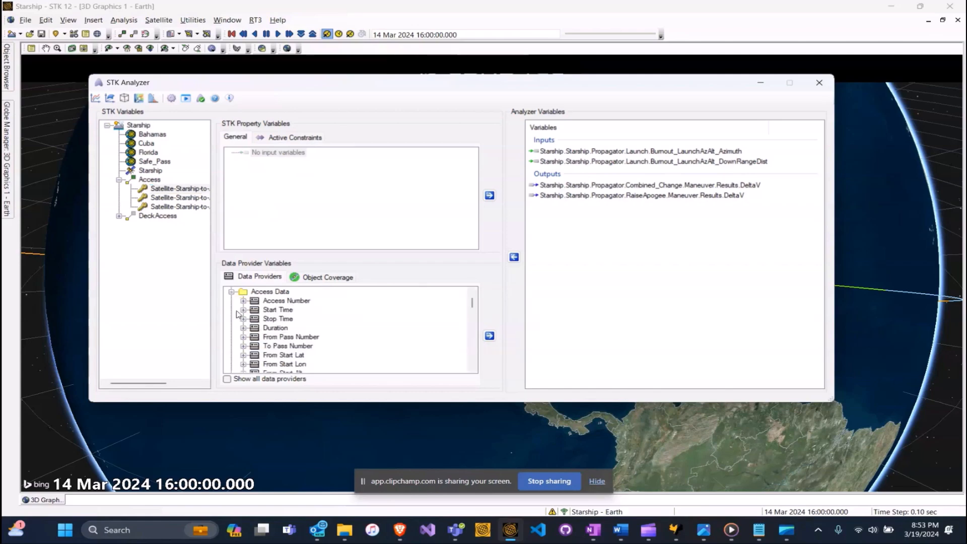
click(244, 328)
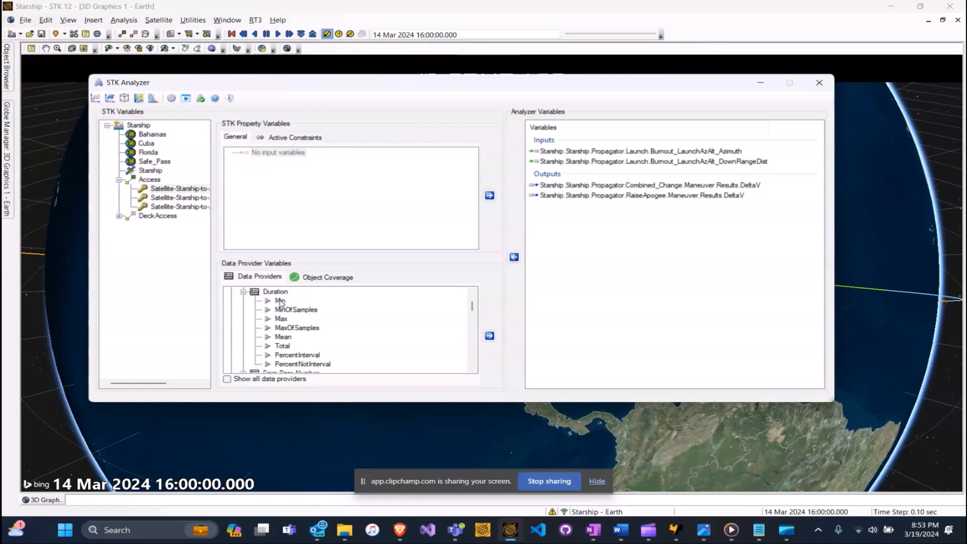
click(280, 301)
drag(280, 301, 571, 247)
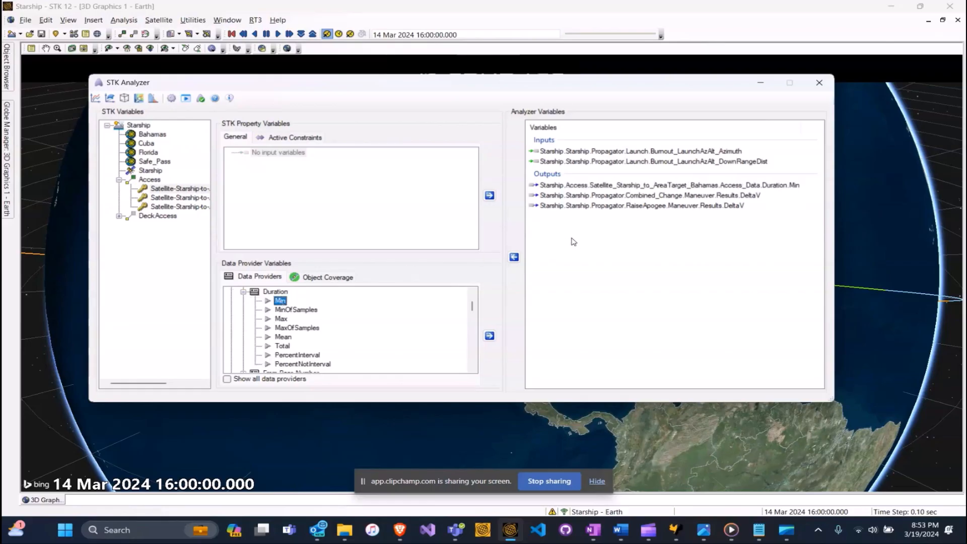
Add the Cuba access Duration Min as an output and expand Florida's Duration statistics.
click(162, 199)
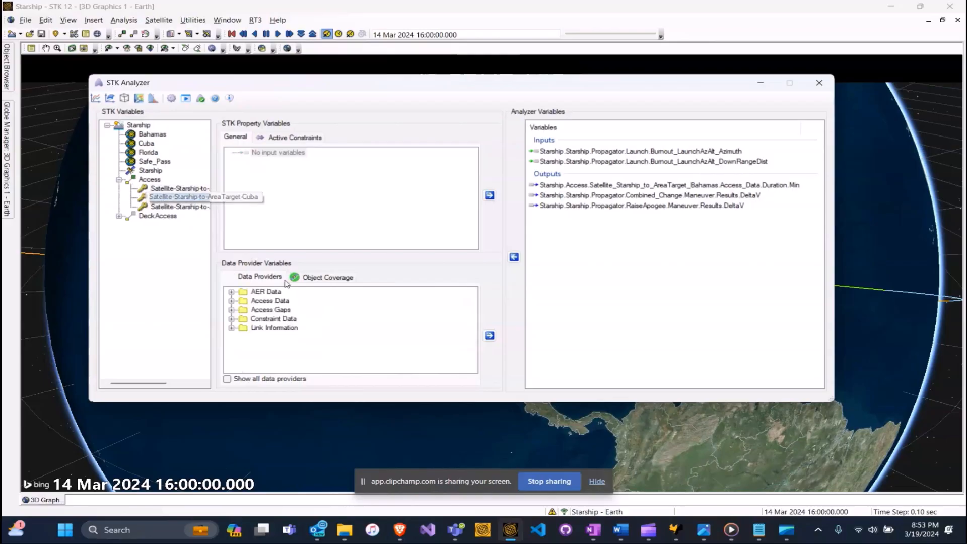
click(232, 301)
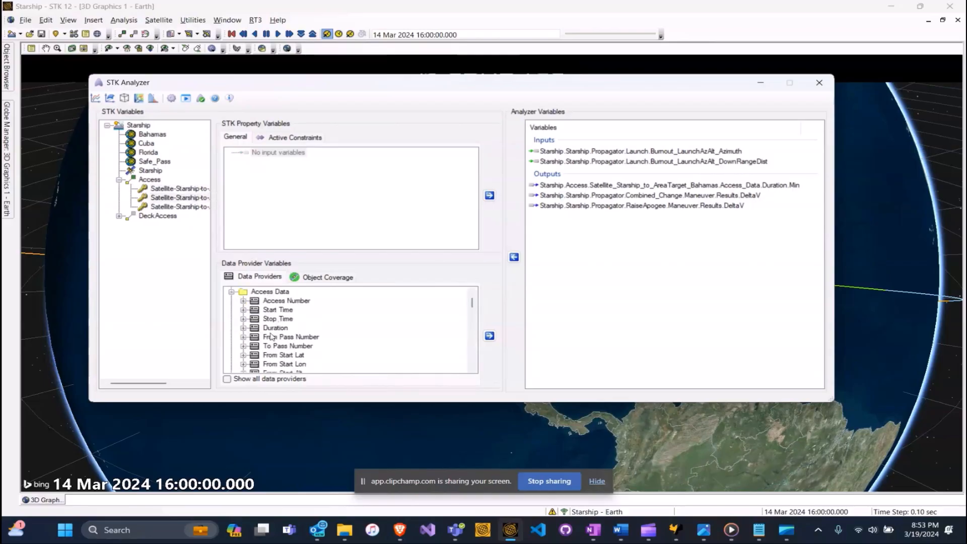
click(244, 328)
drag(280, 301, 592, 260)
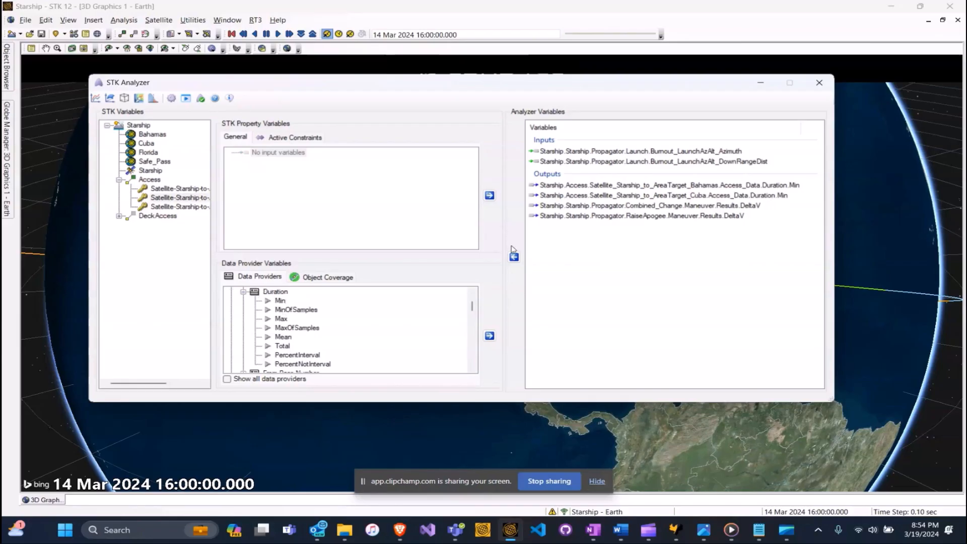
click(158, 206)
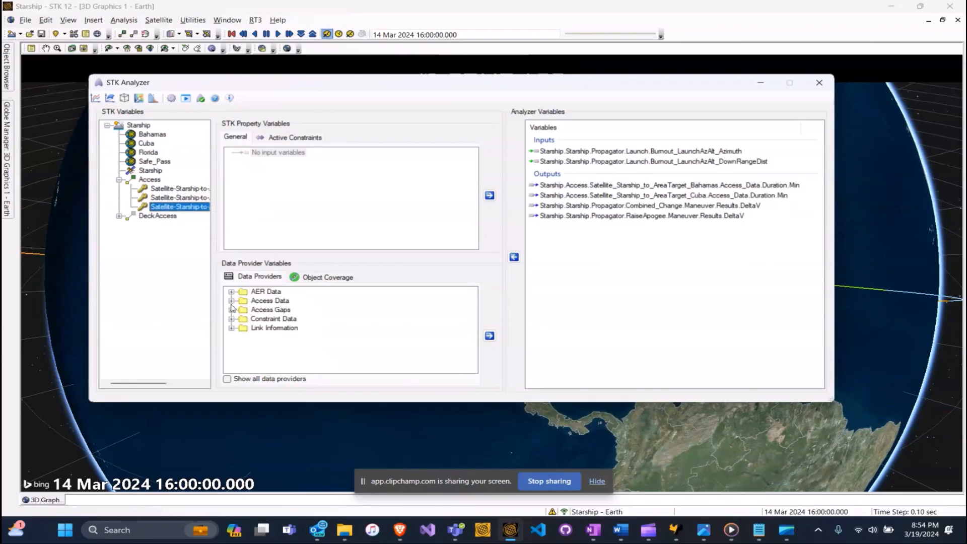
click(232, 302)
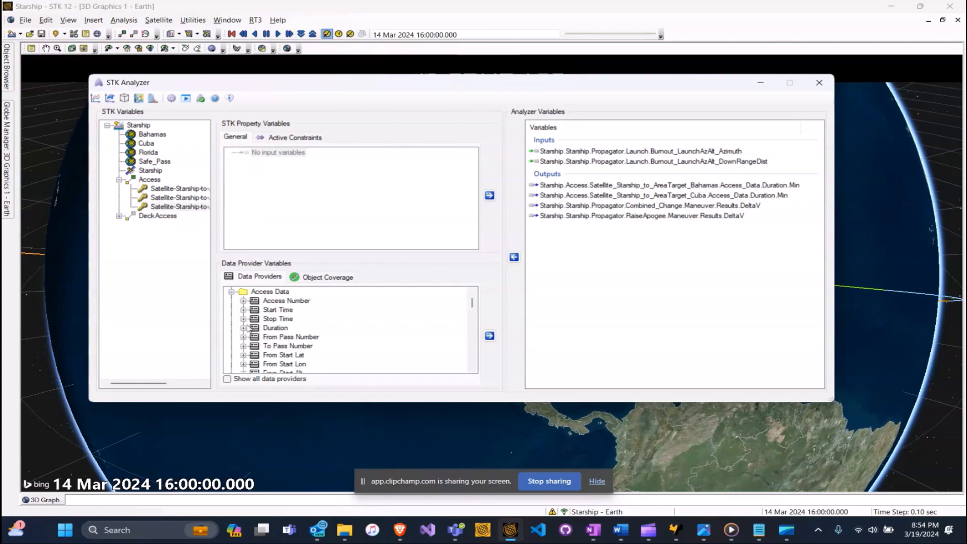
click(243, 328)
Add Florida's Duration Min output and set launch azimuth as the Parametric Study design variable (80–105, 26 samples).
drag(280, 301, 589, 258)
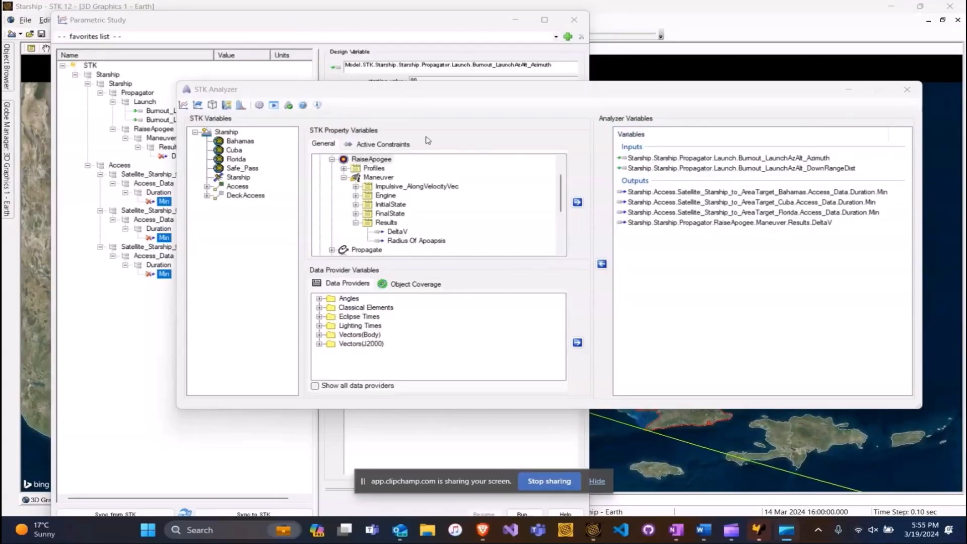
click(186, 90)
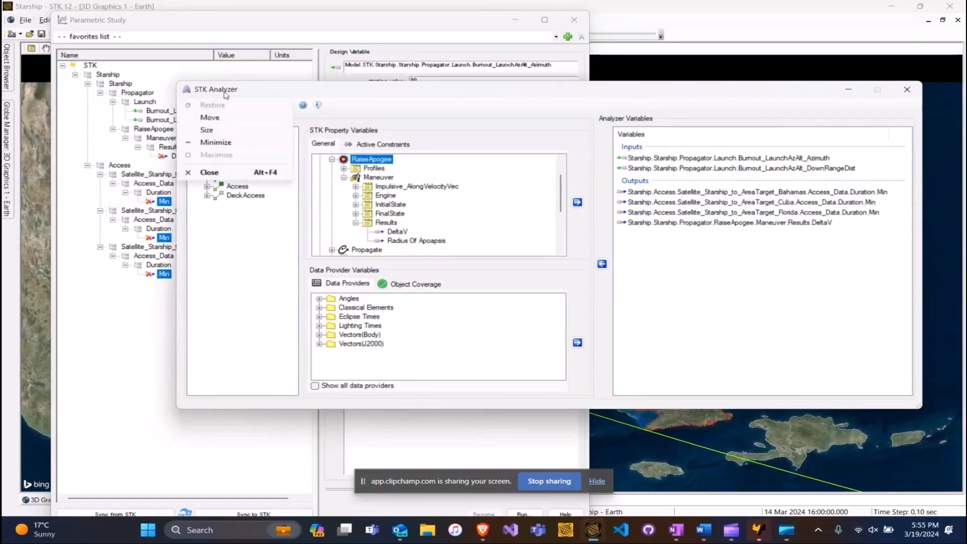
key(Escape)
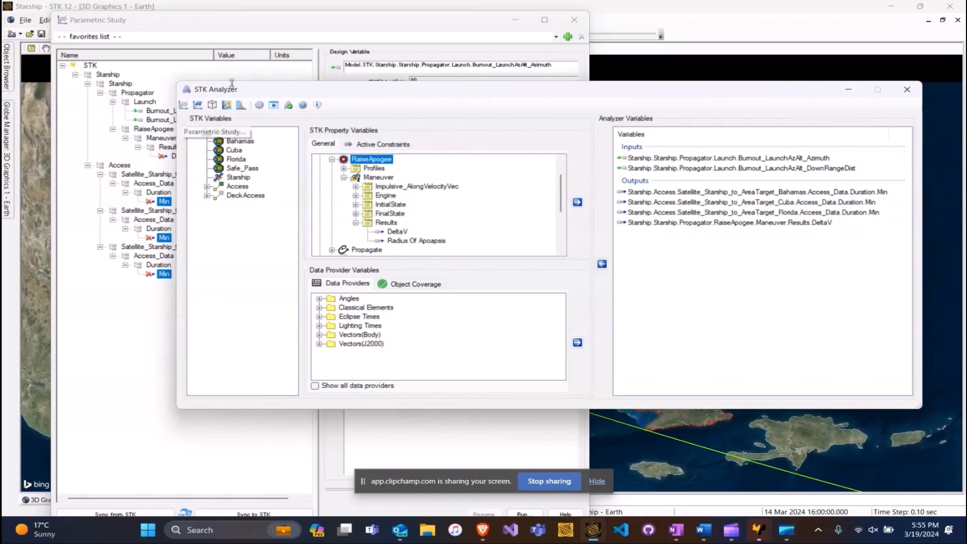
click(454, 27)
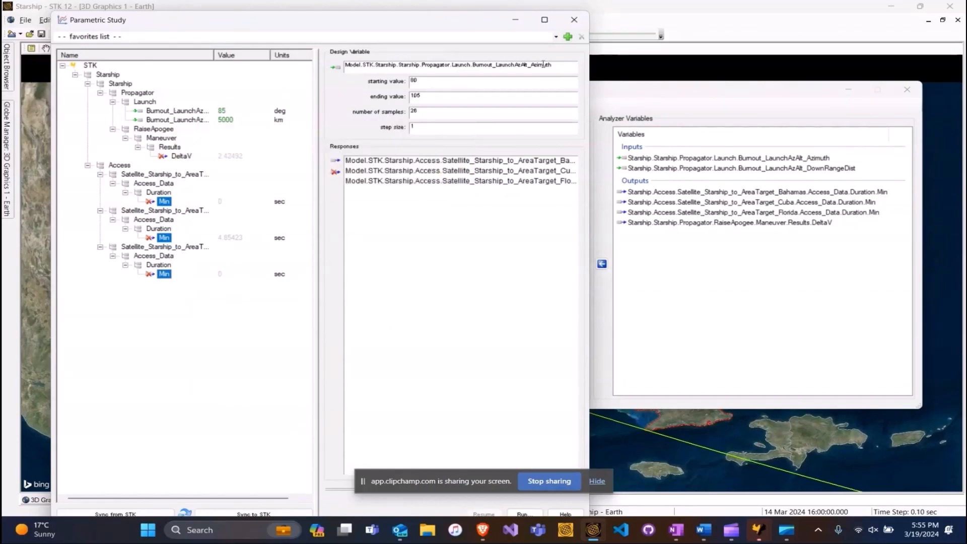
drag(176, 111, 359, 70)
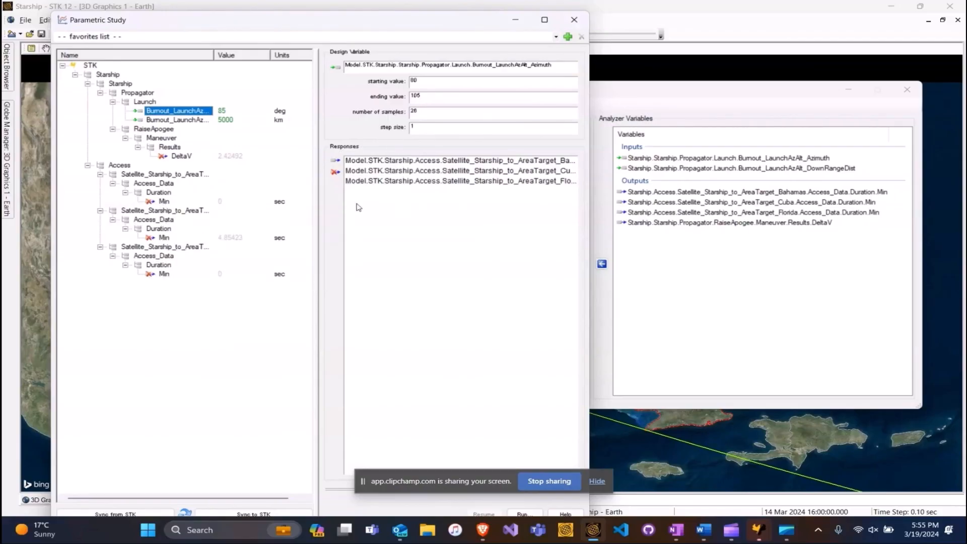
click(164, 201)
ctrl+click(164, 238)
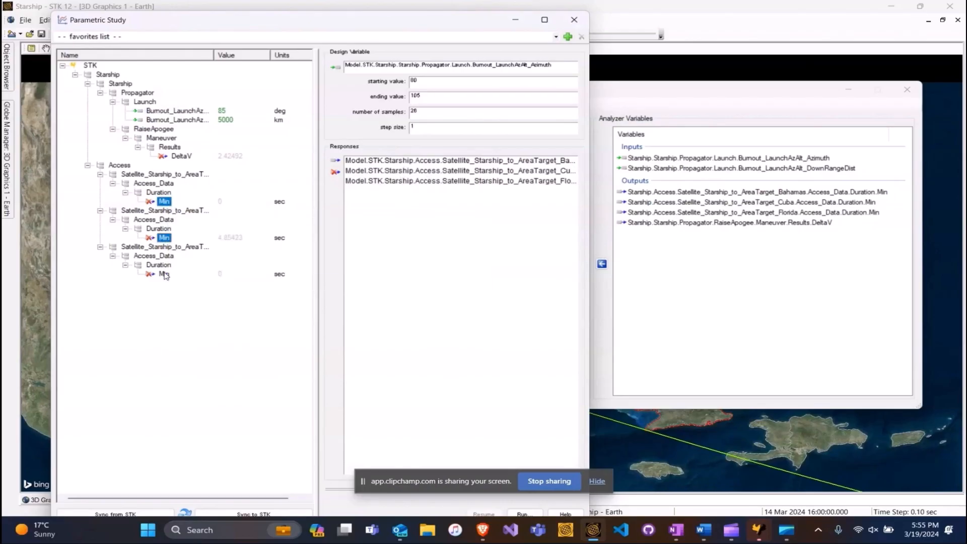
ctrl+click(164, 274)
mouse_move(167, 202)
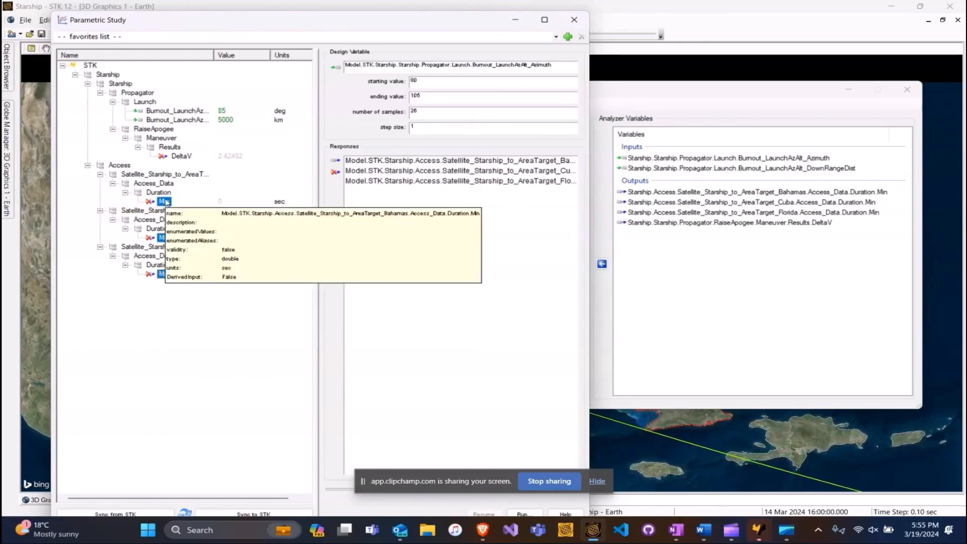
drag(167, 202, 198, 197)
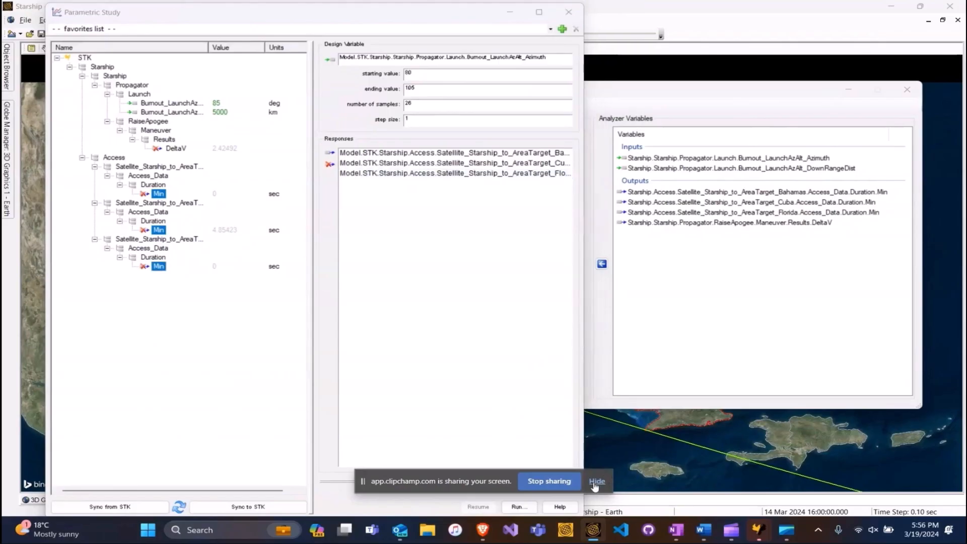
click(521, 508)
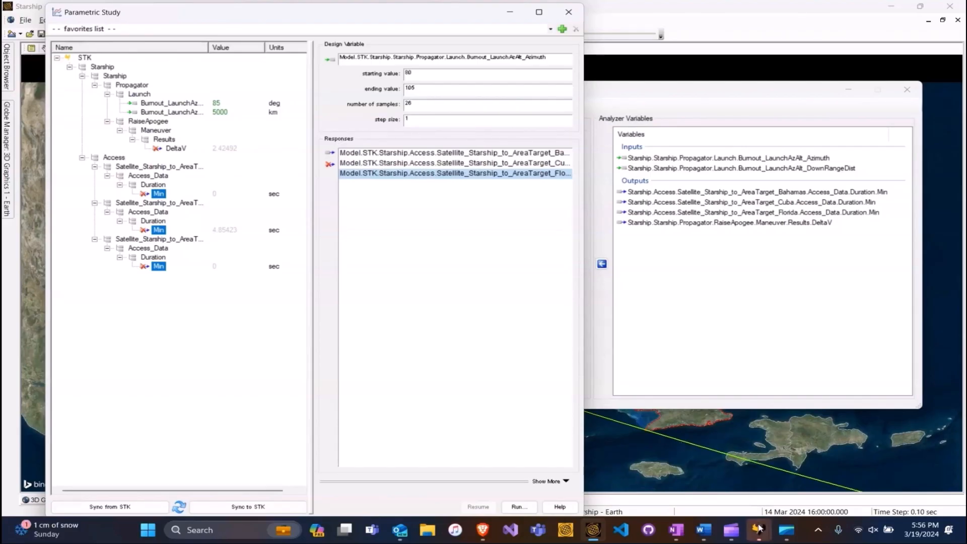
Bring up the Trade Study 25 results table, select azimuth 80, and list addable plot views.
mouse_move(760, 529)
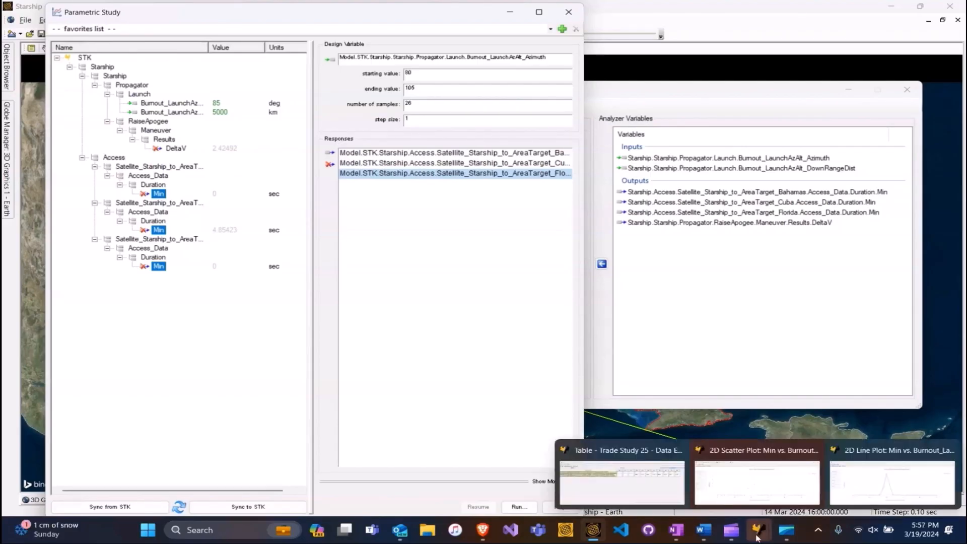
click(639, 484)
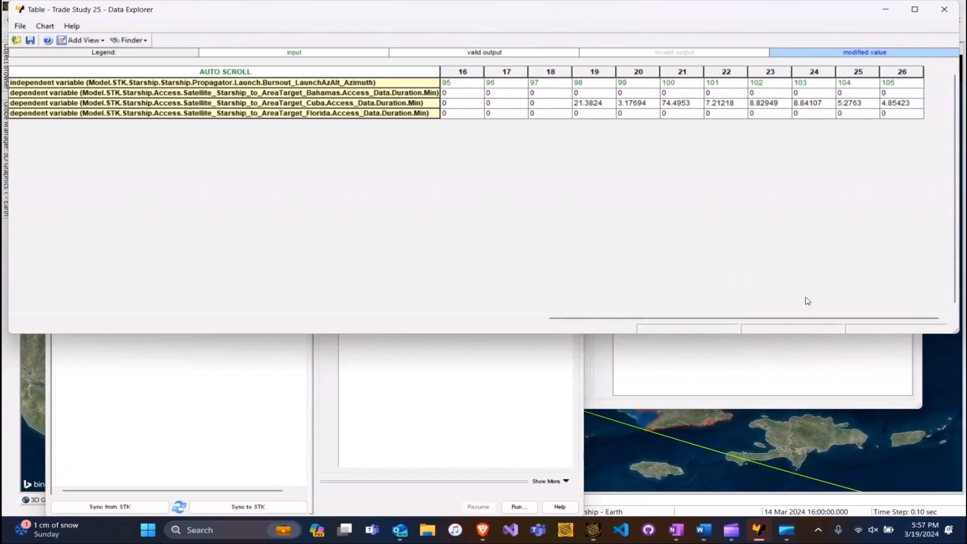
drag(805, 319, 234, 339)
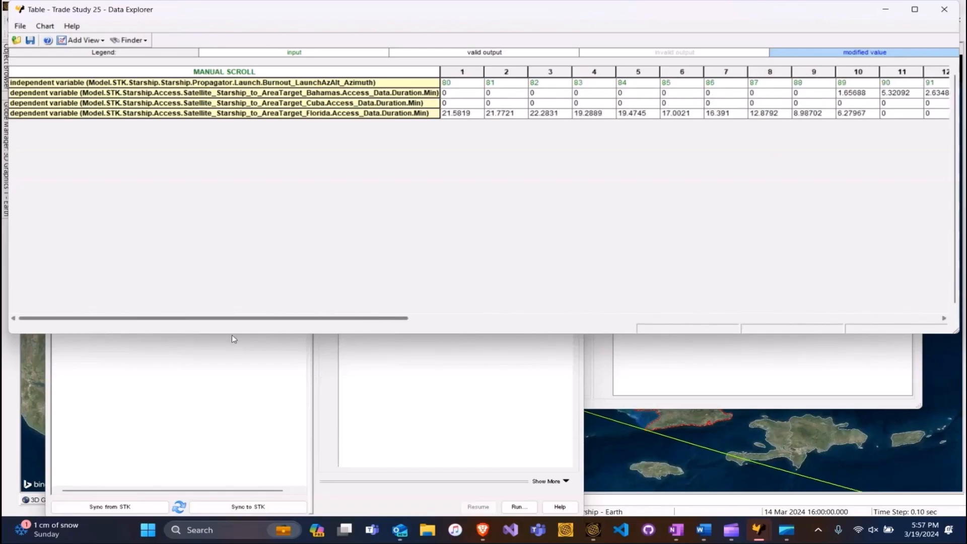
click(471, 87)
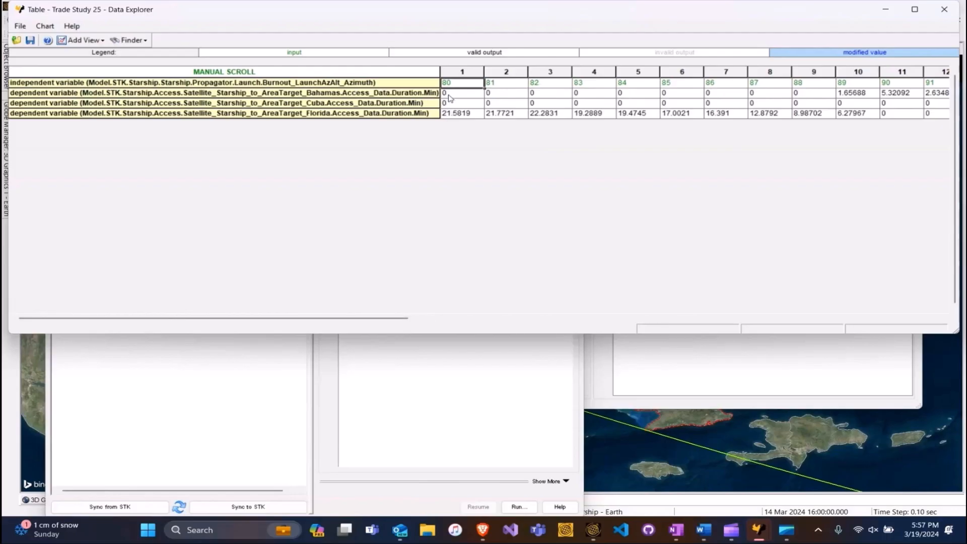
drag(380, 318, 755, 325)
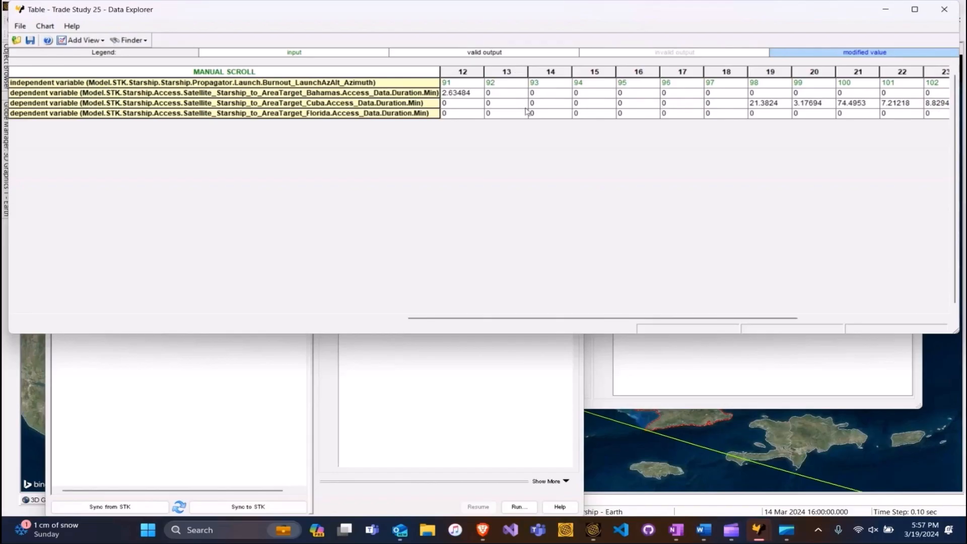
mouse_move(788, 541)
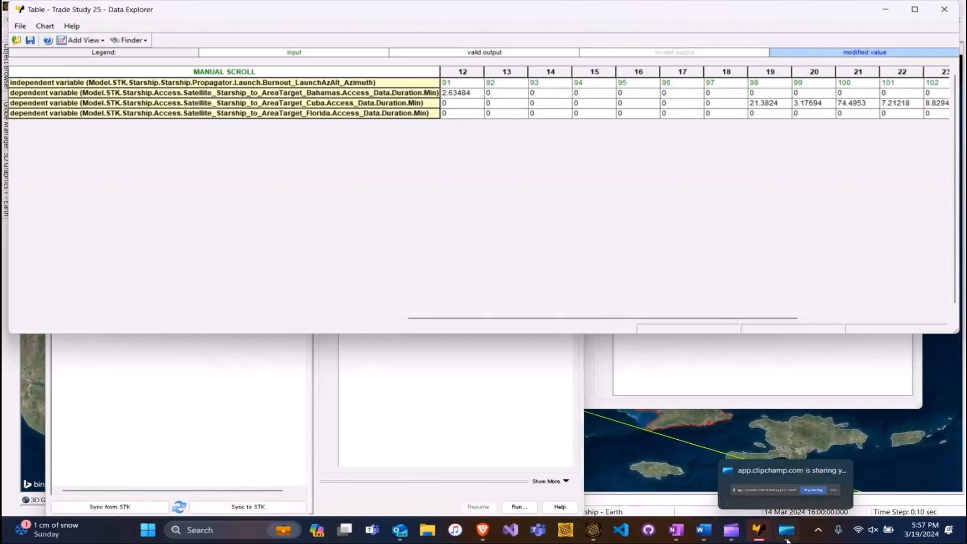
click(85, 40)
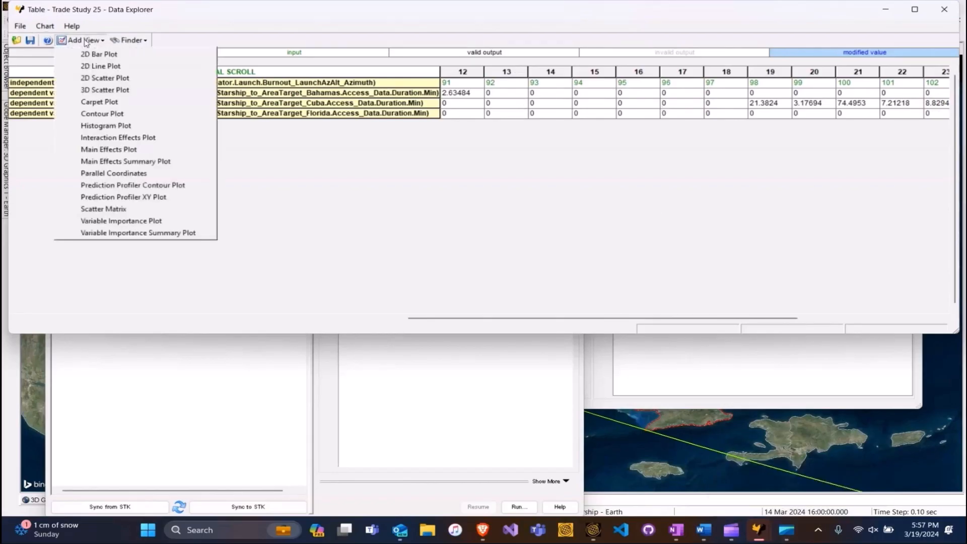
Create a 2D line plot and add a second series of Min against Burnout_LaunchAzAlt_Azimuth.
click(95, 69)
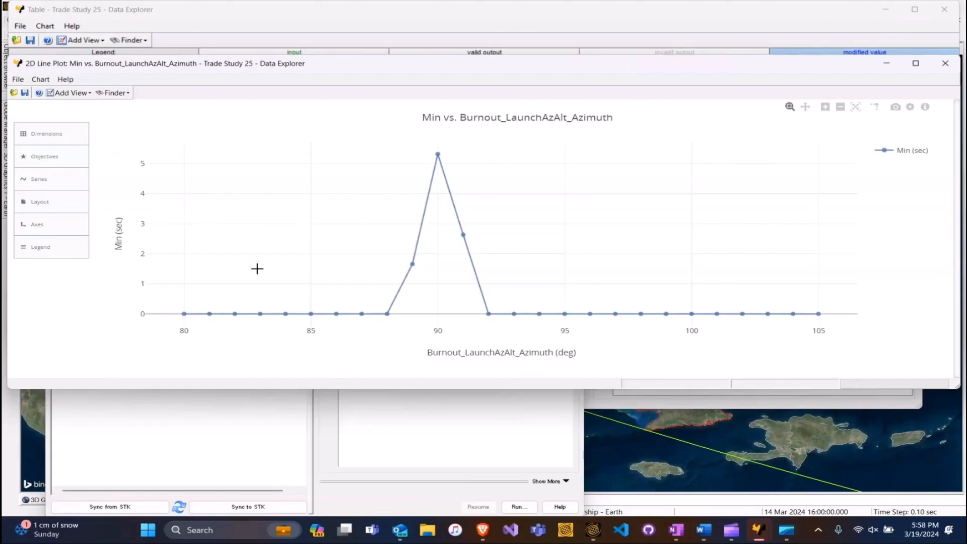
click(72, 132)
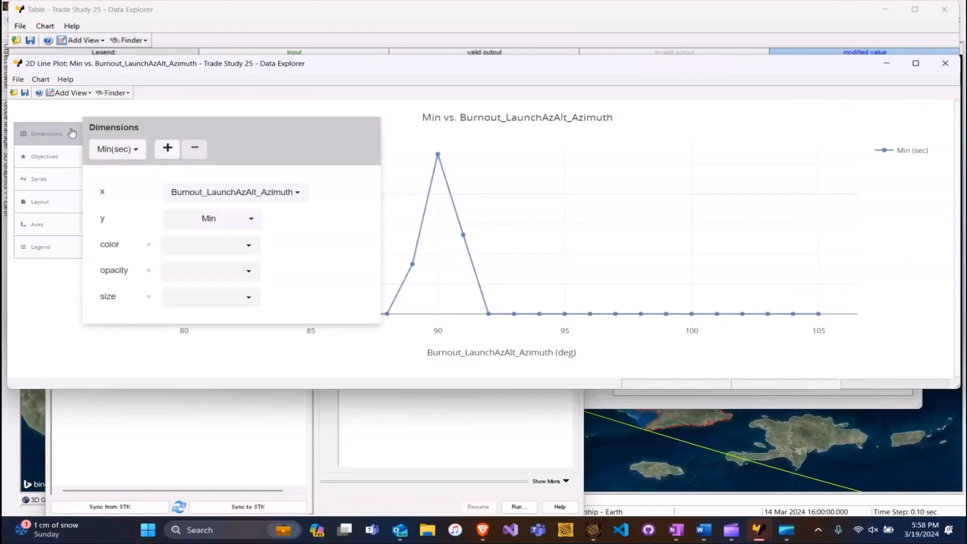
click(168, 148)
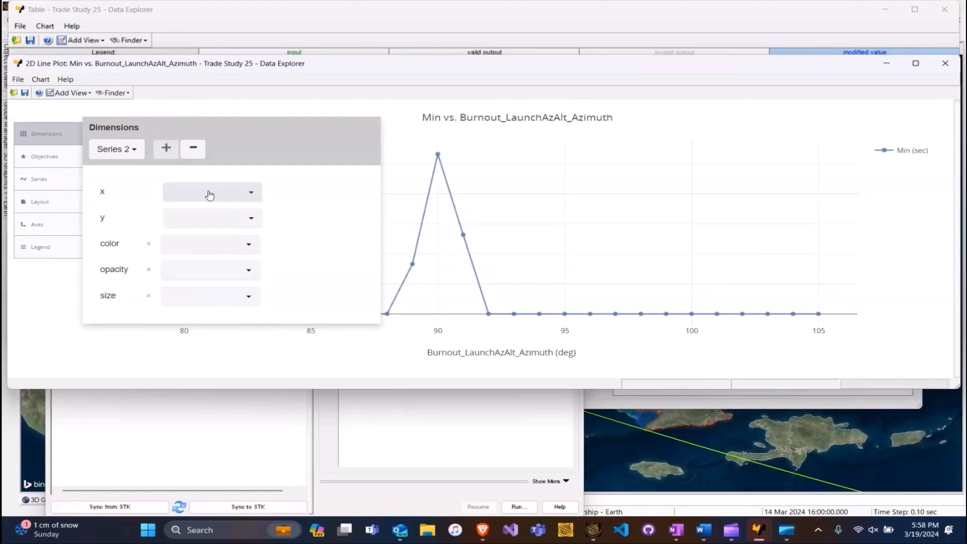
click(209, 195)
click(219, 214)
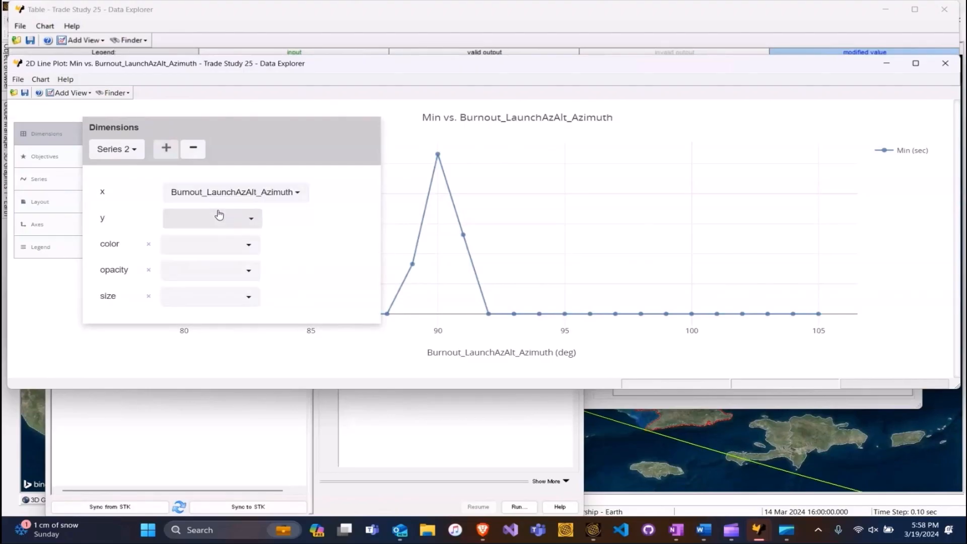
click(217, 218)
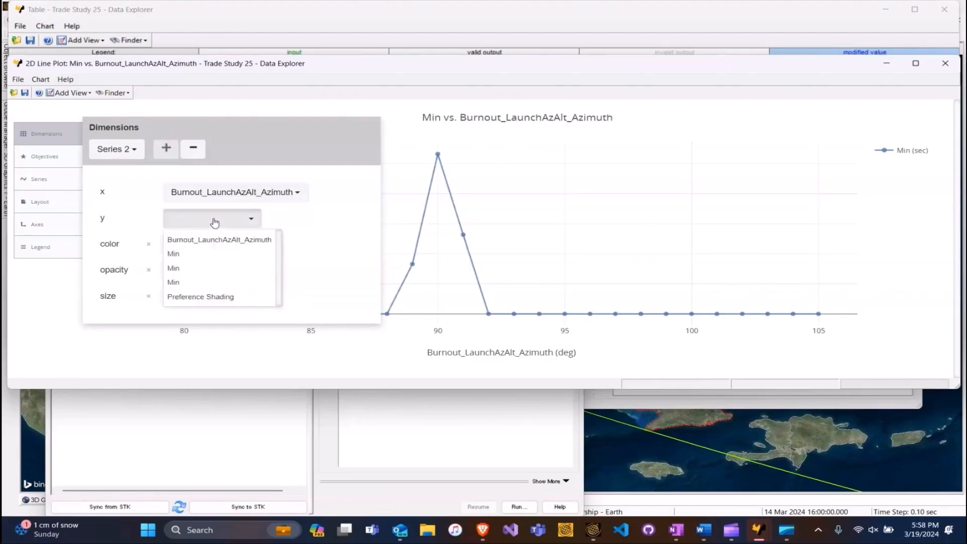
click(189, 270)
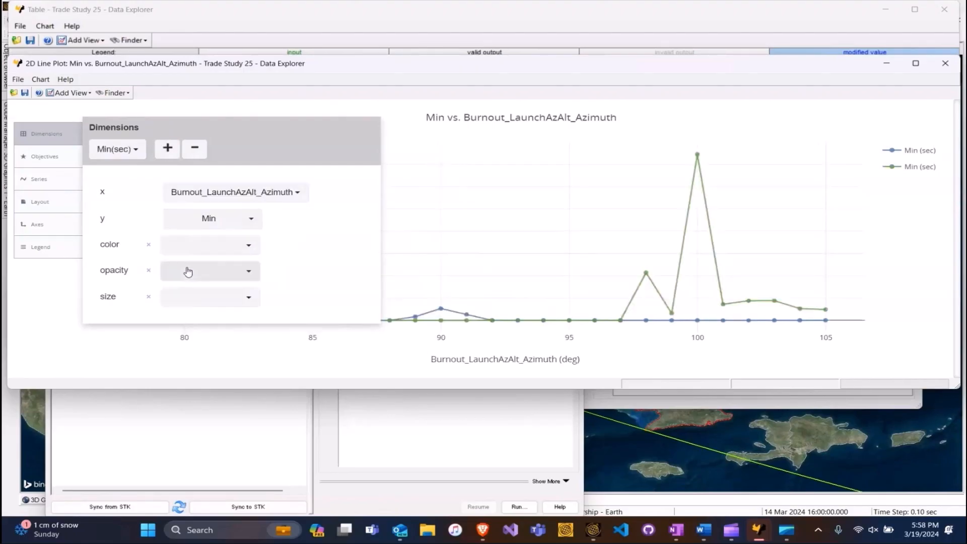
Add a third series plotting the third Min output against Burnout_LaunchAzAlt_Azimuth.
click(166, 148)
click(195, 196)
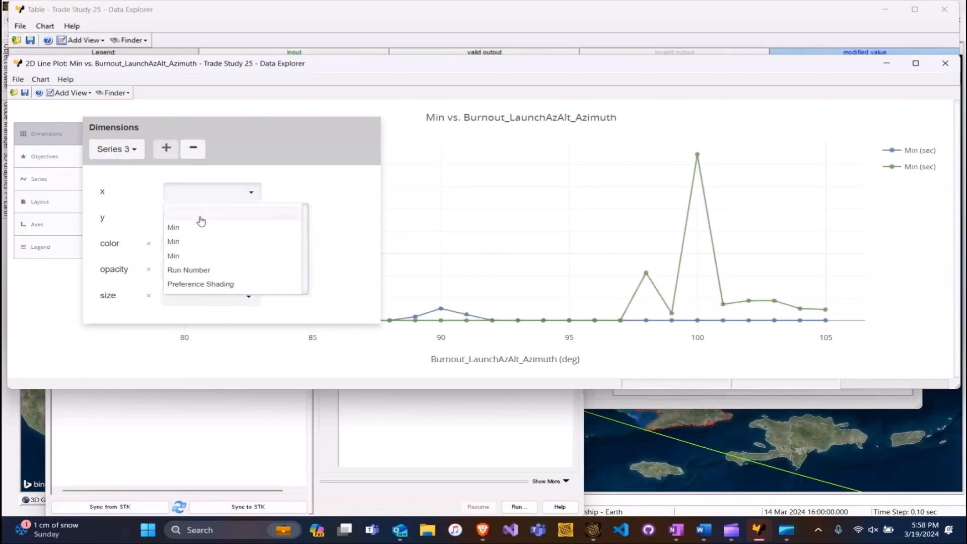
click(201, 221)
click(201, 218)
click(190, 281)
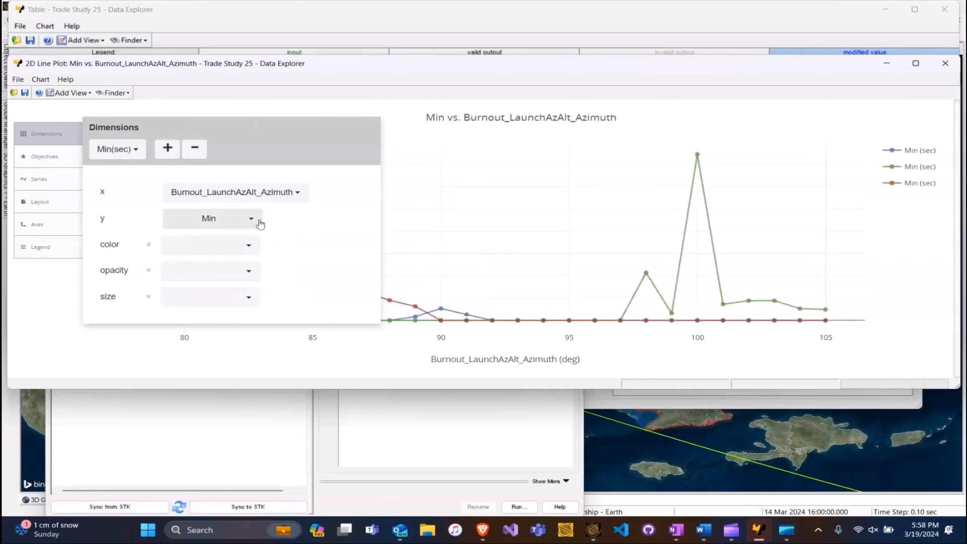
click(406, 192)
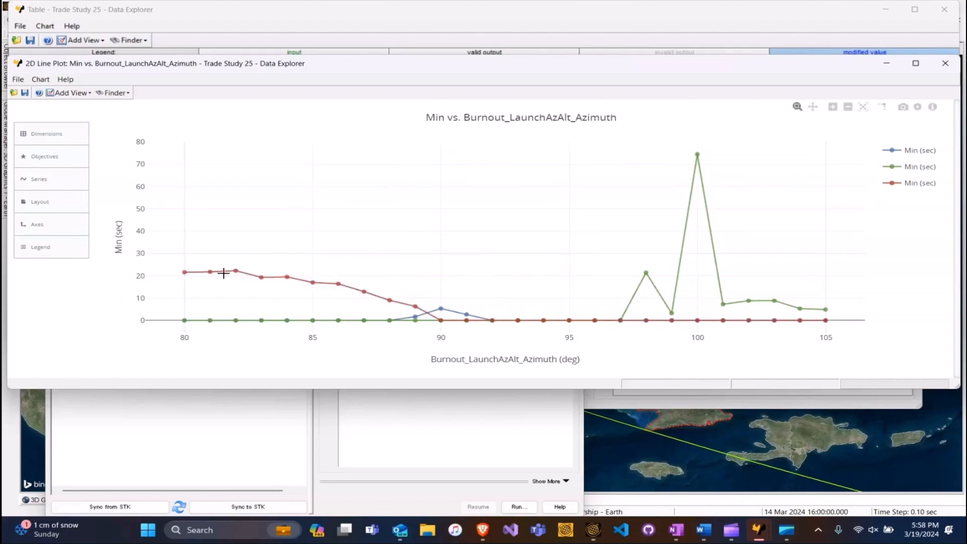
Inspect the plotted data points at 90, 92 and about 97 deg azimuth.
click(442, 308)
mouse_move(498, 322)
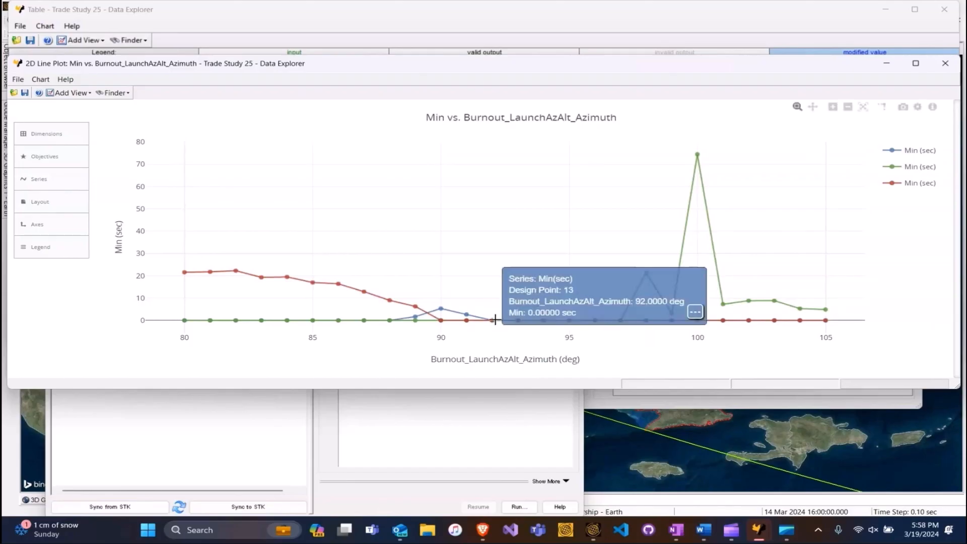
click(495, 320)
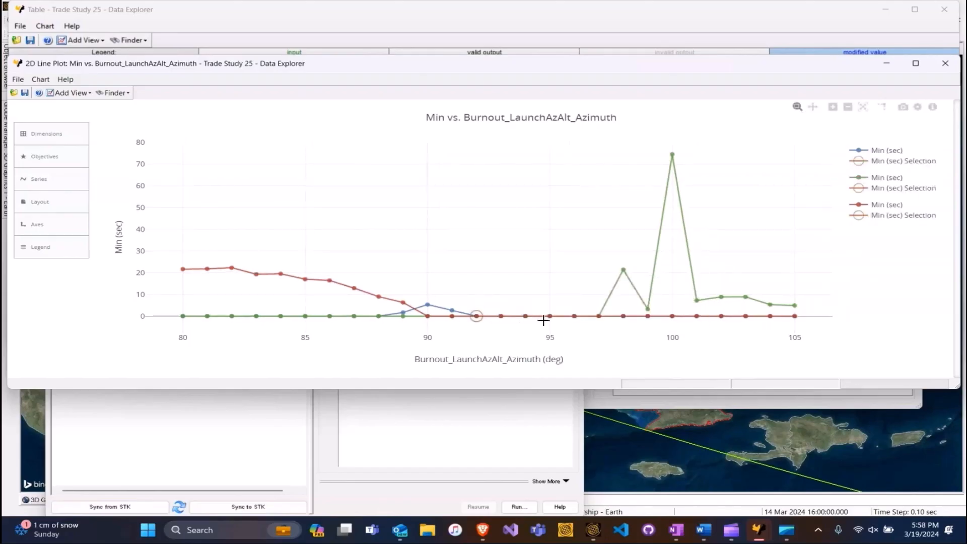
click(597, 317)
mouse_move(669, 315)
Close the line plot and select DeltaV under Starship's Propagator > RaiseApogee > Maneuver > Results.
click(944, 69)
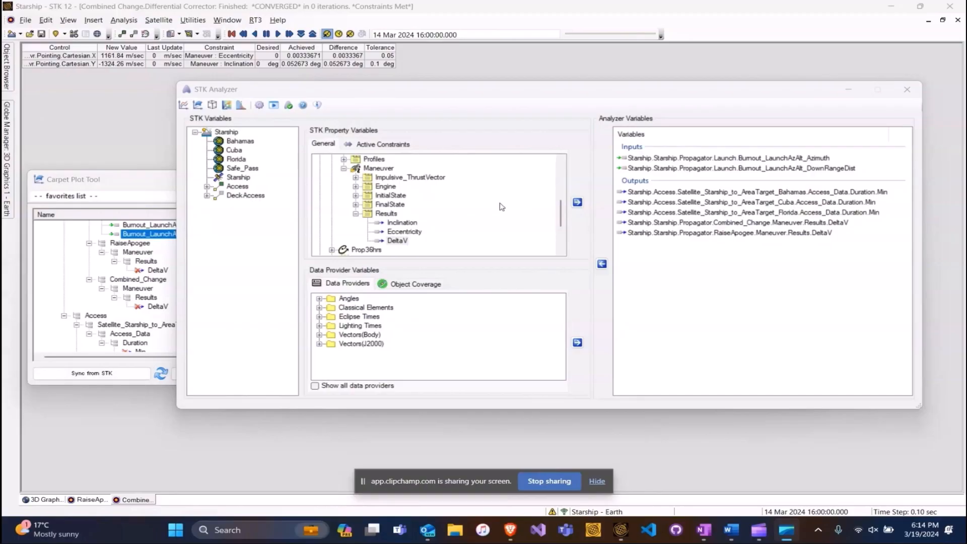
scroll(502, 206, up, 3)
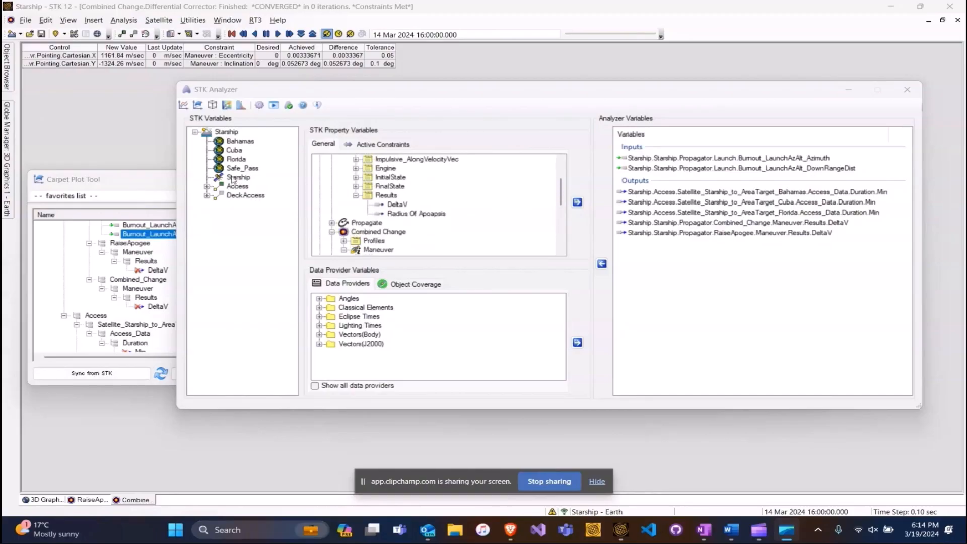
click(233, 178)
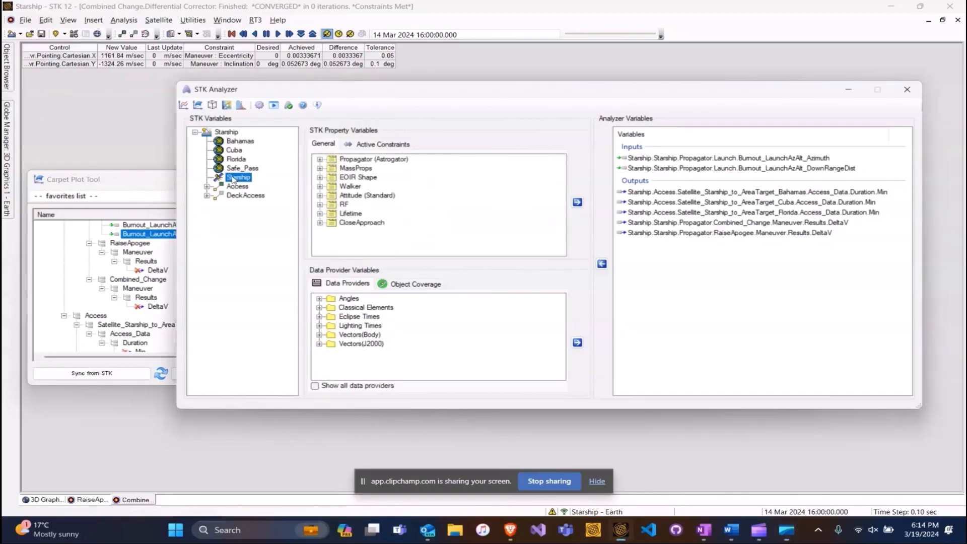
click(320, 160)
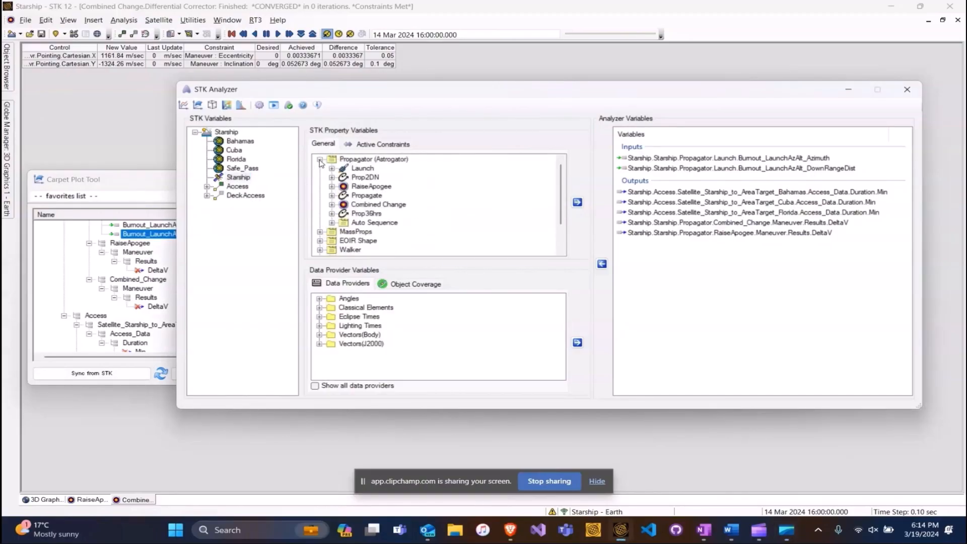
click(333, 187)
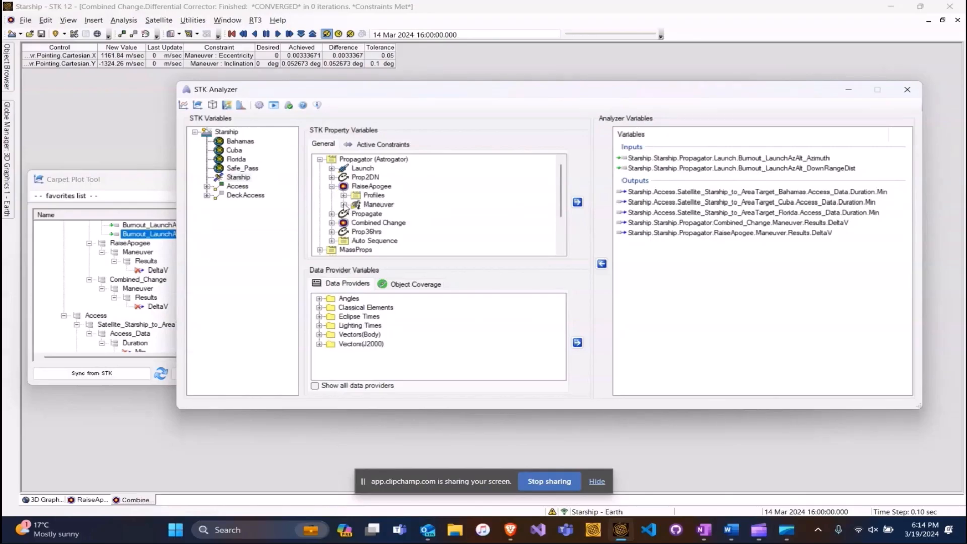
click(344, 205)
scroll(413, 207, down, 1)
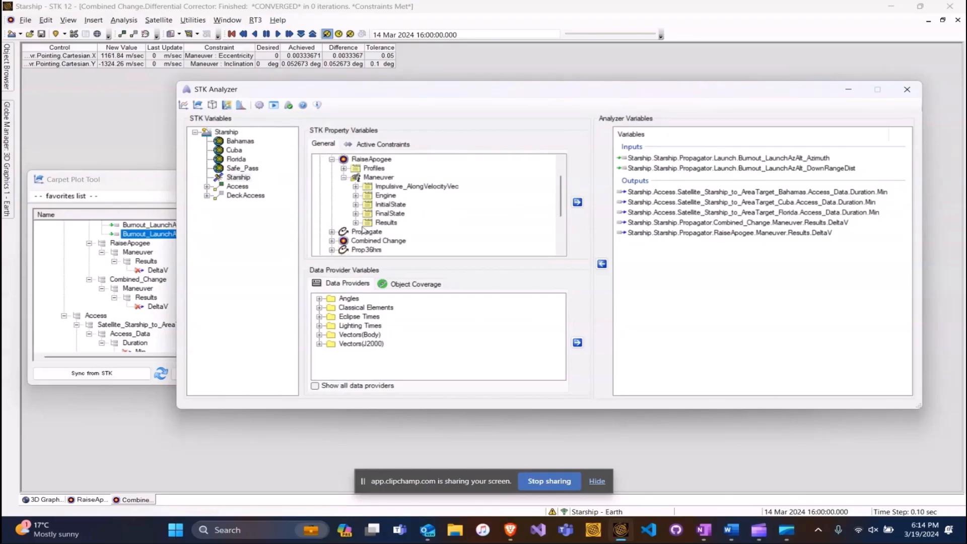
click(356, 223)
scroll(403, 229, down, 1)
click(398, 205)
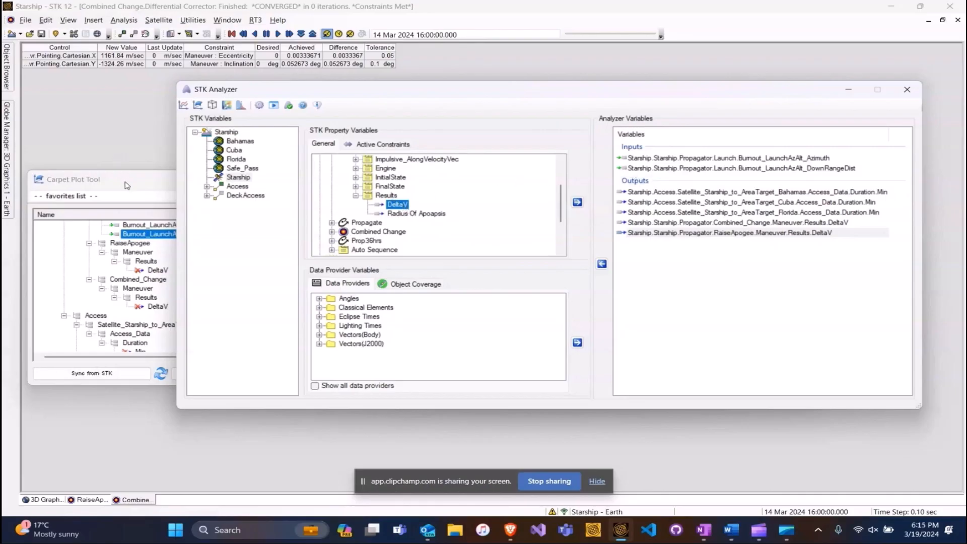
Bring the Carpet Plot Tool forward to review its azimuth 92–97 and downrange 3000–5000 setup.
click(161, 183)
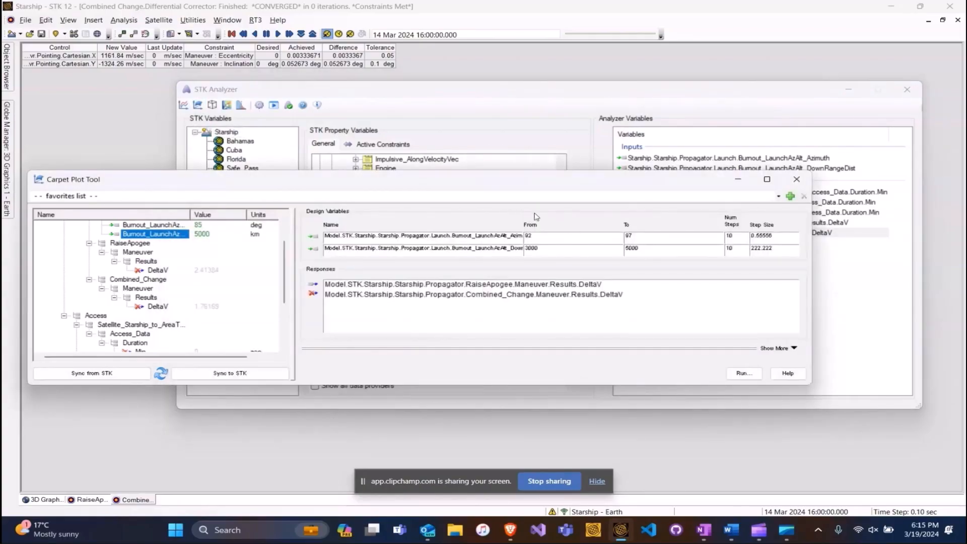
scroll(178, 251, up, 1)
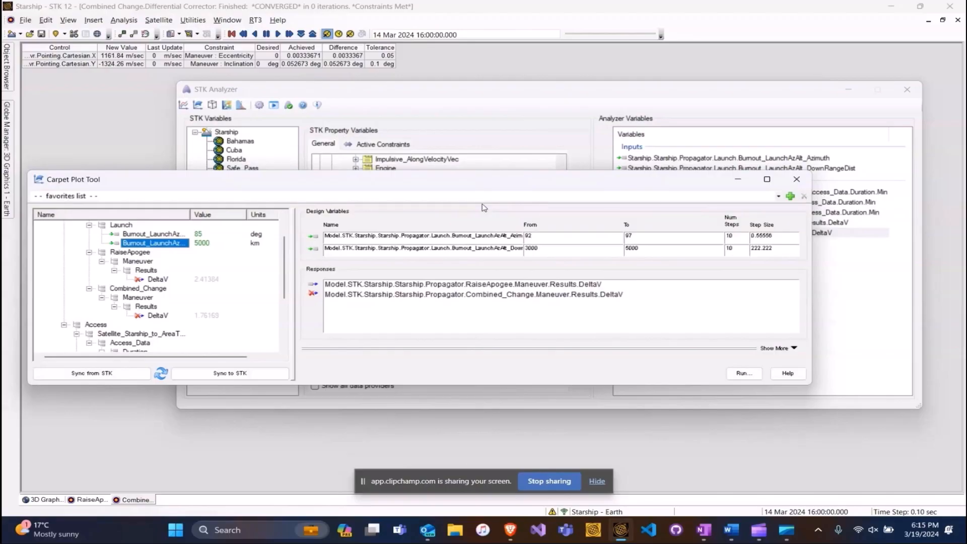
mouse_move(140, 245)
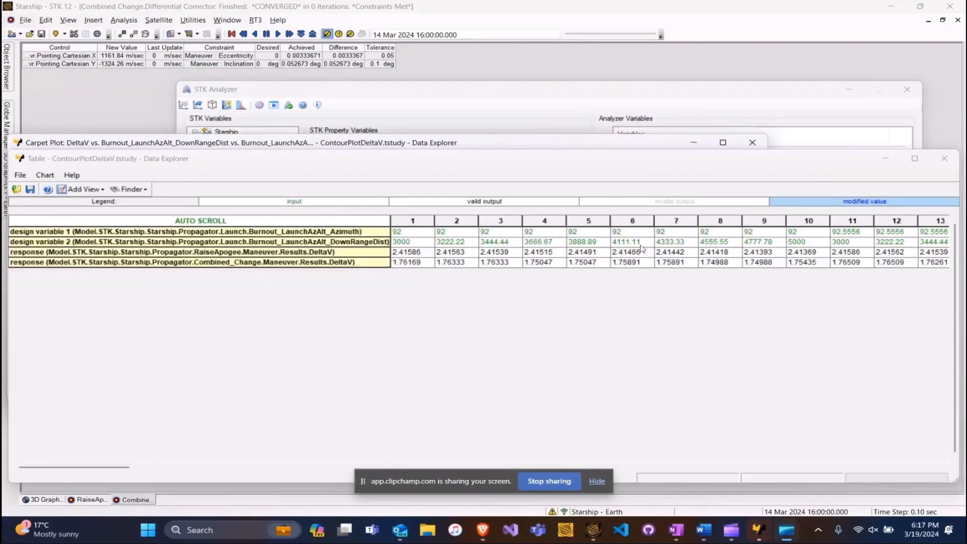
Add a Contour Plot view of the DeltaV results in Data Explorer.
click(92, 191)
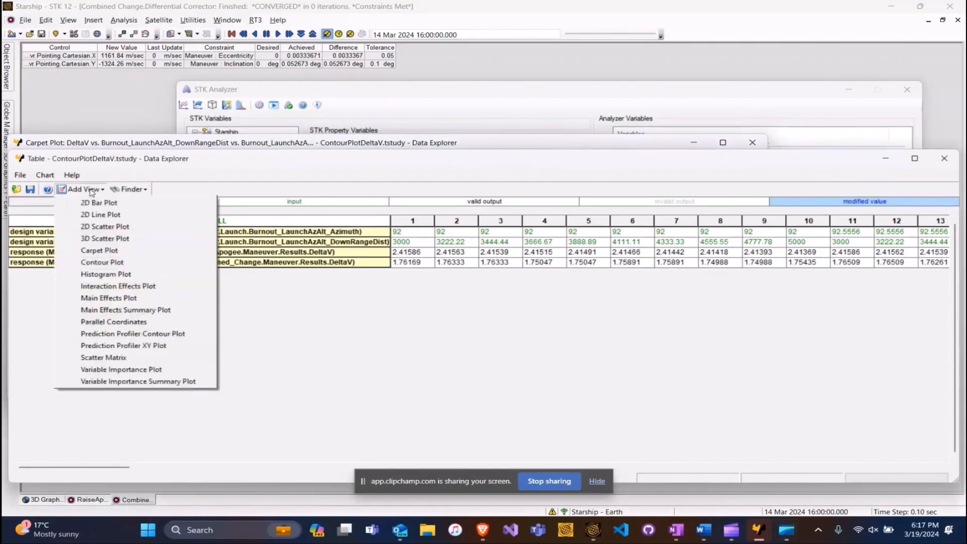
click(134, 262)
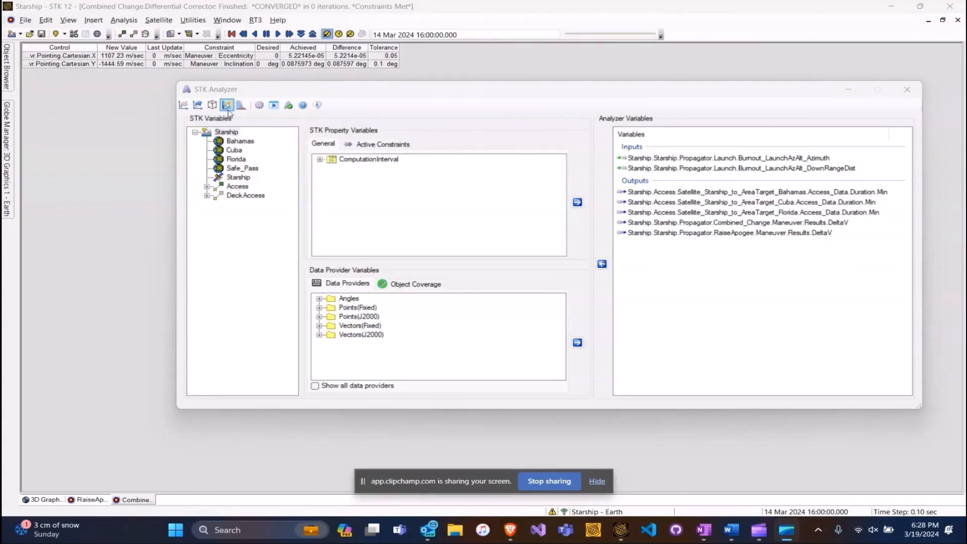
Bring STK Analyzer forward, open the Optimization Tool, and move its window aside.
click(228, 110)
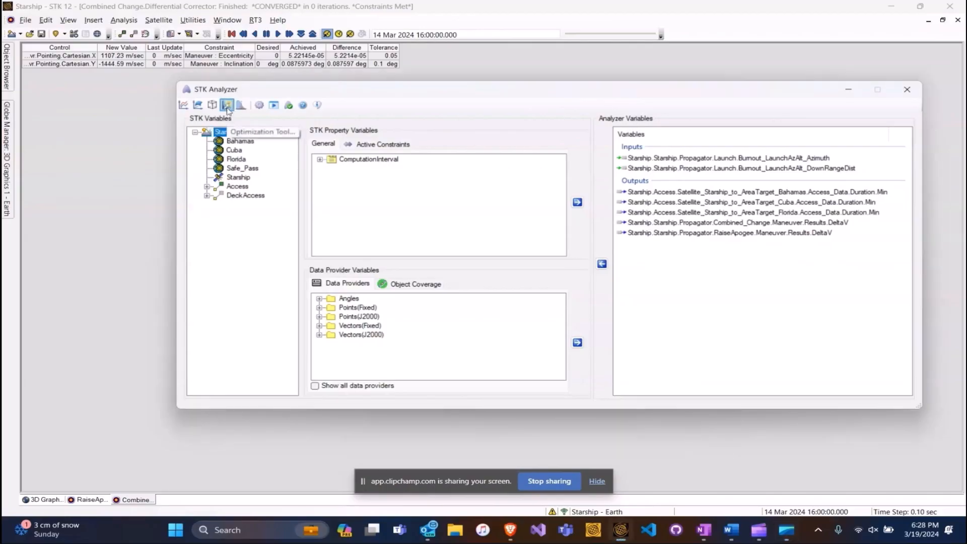
click(227, 105)
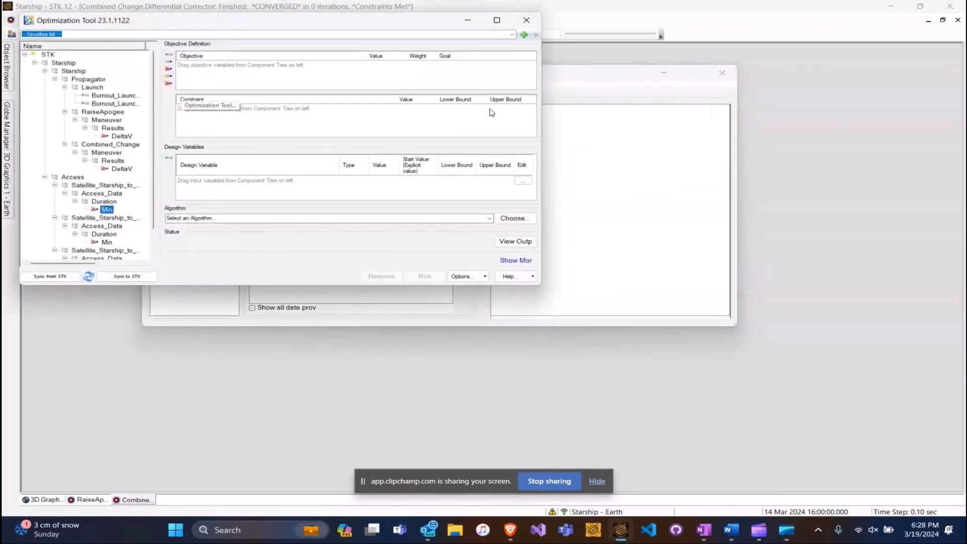
drag(373, 27, 499, 101)
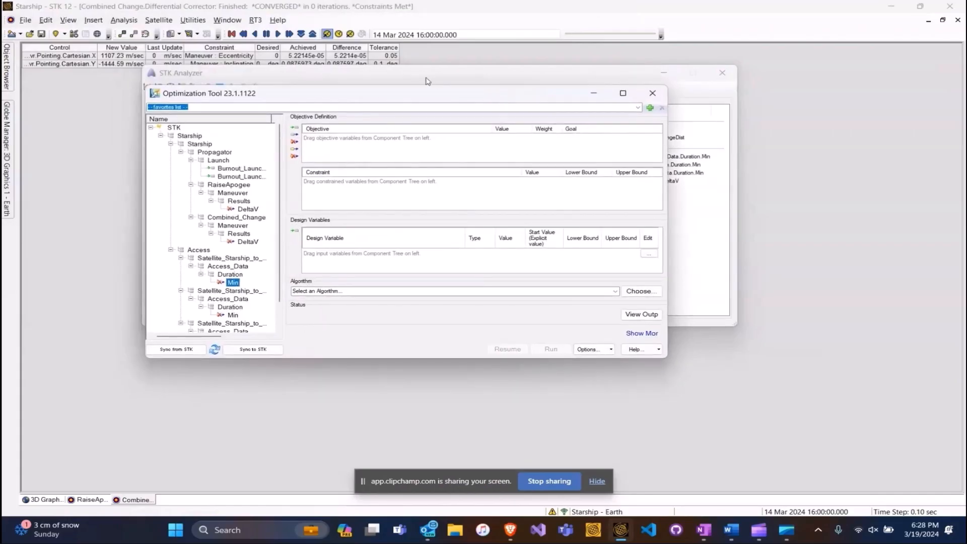
Make the RaiseApogee and Combined_Change DeltaV results objectives, both with goal minimize.
drag(669, 153, 828, 153)
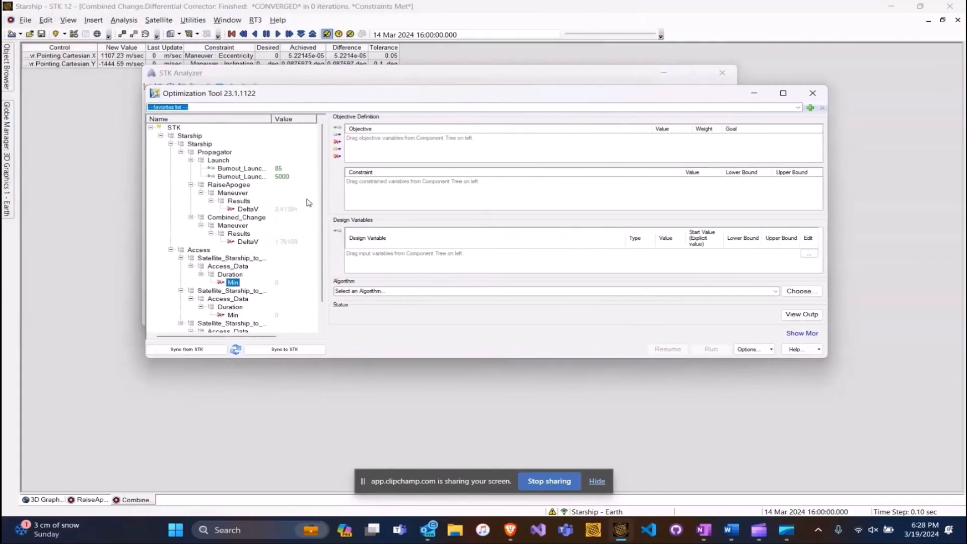
click(254, 244)
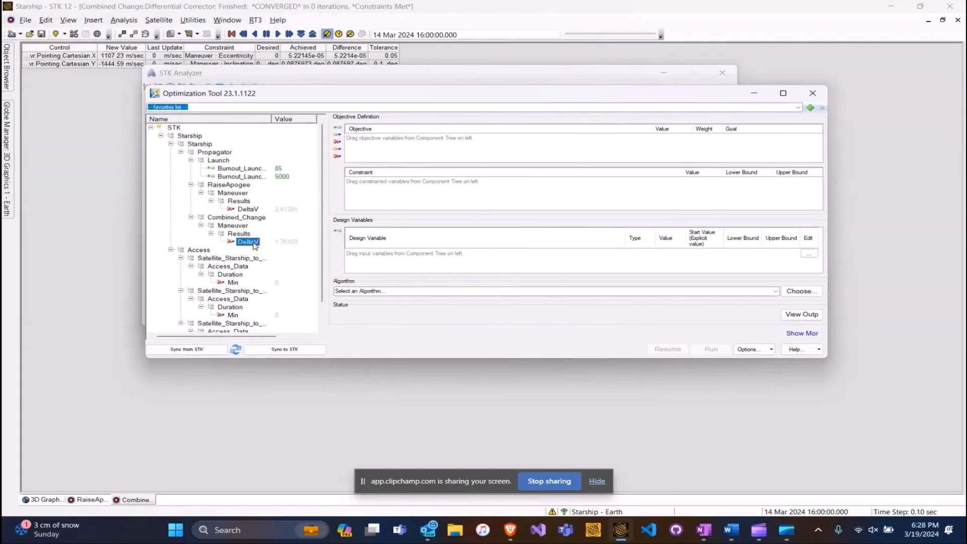
ctrl+click(250, 209)
drag(254, 210, 426, 148)
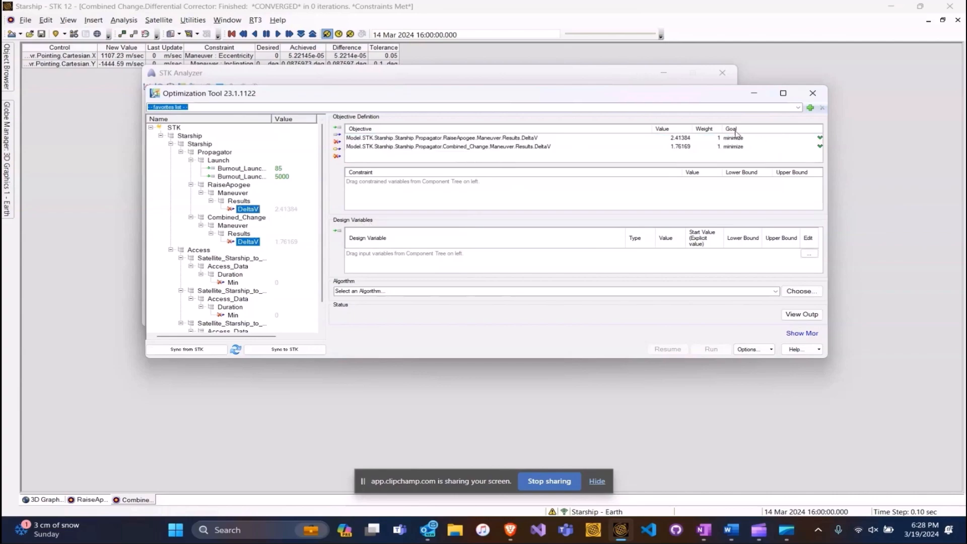
click(754, 139)
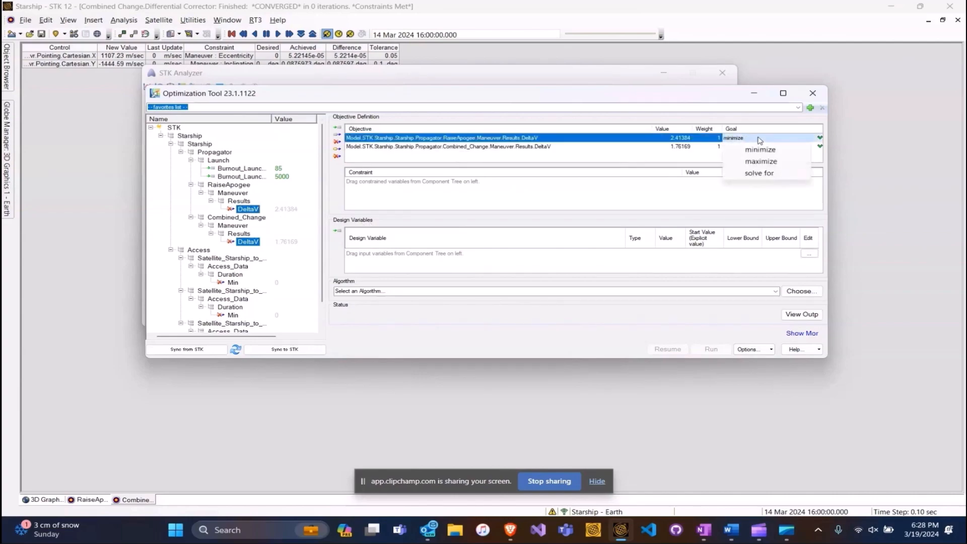
click(498, 176)
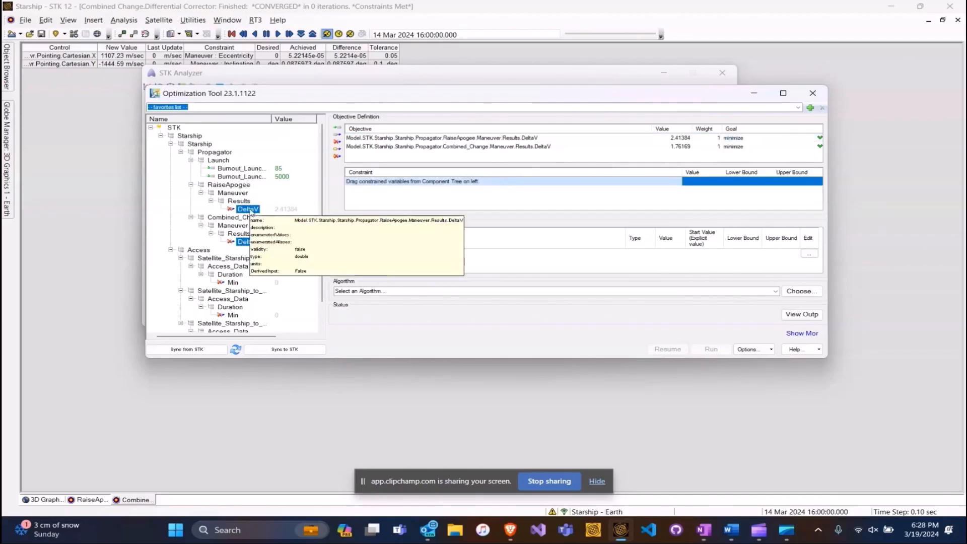
Select the three access-duration Min outputs.
scroll(249, 201, down, 1)
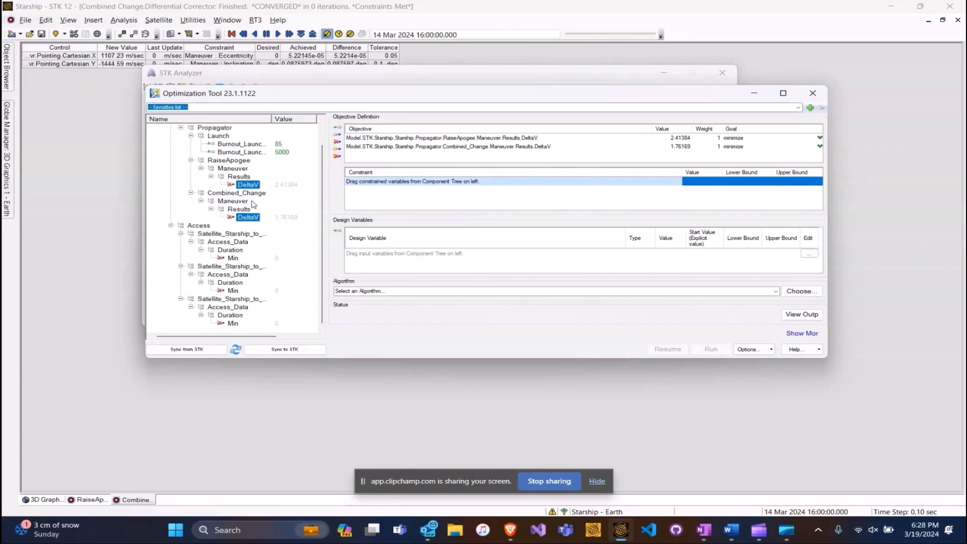
click(233, 258)
ctrl+click(233, 291)
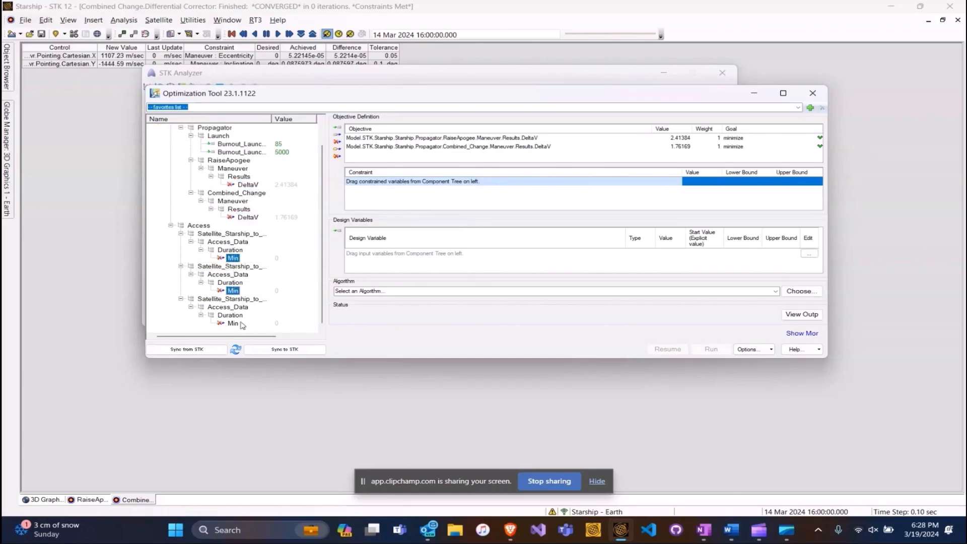
ctrl+click(233, 323)
Add the Bahamas, Cuba and Florida access Min constraints with lower bound 0, then maximize the window.
drag(232, 291, 776, 183)
click(767, 182)
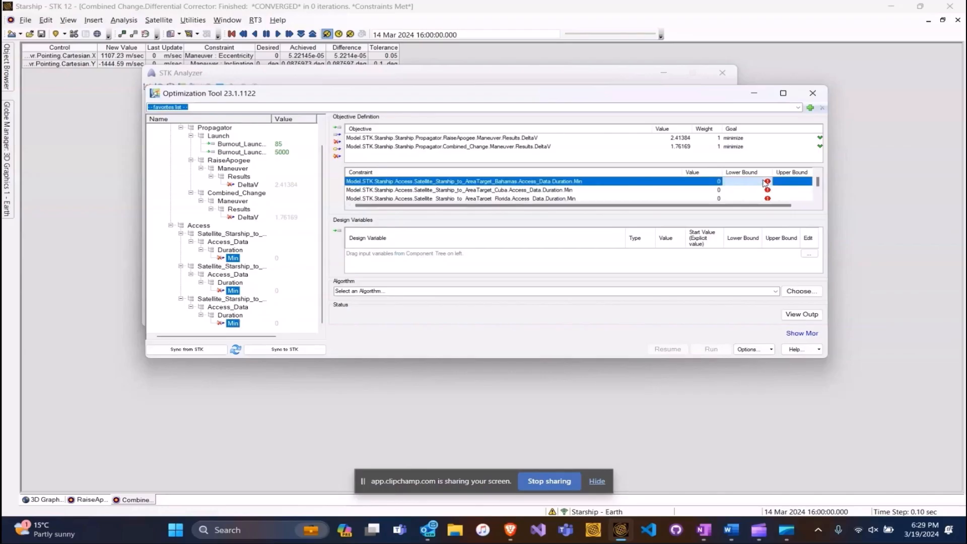
text(0)
key(Tab)
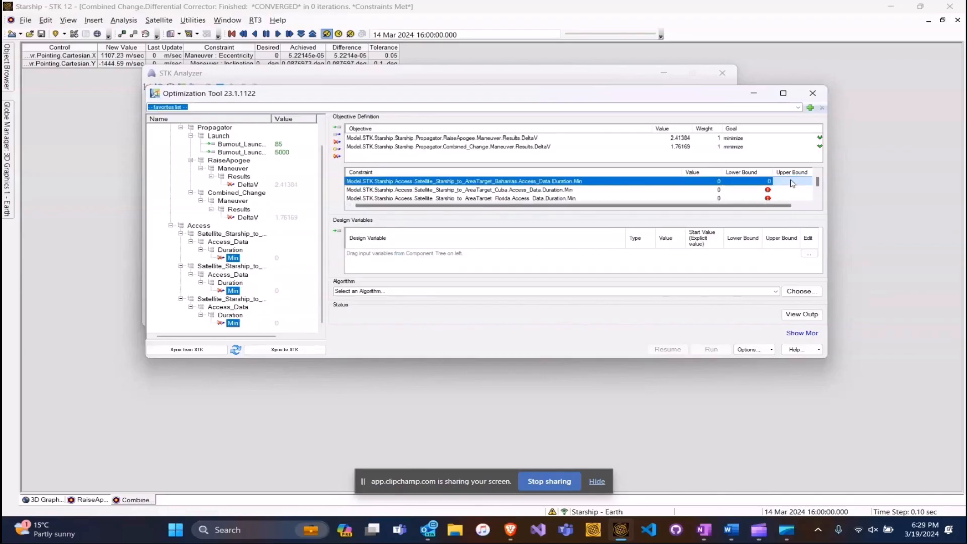
click(757, 192)
text(0)
key(Tab)
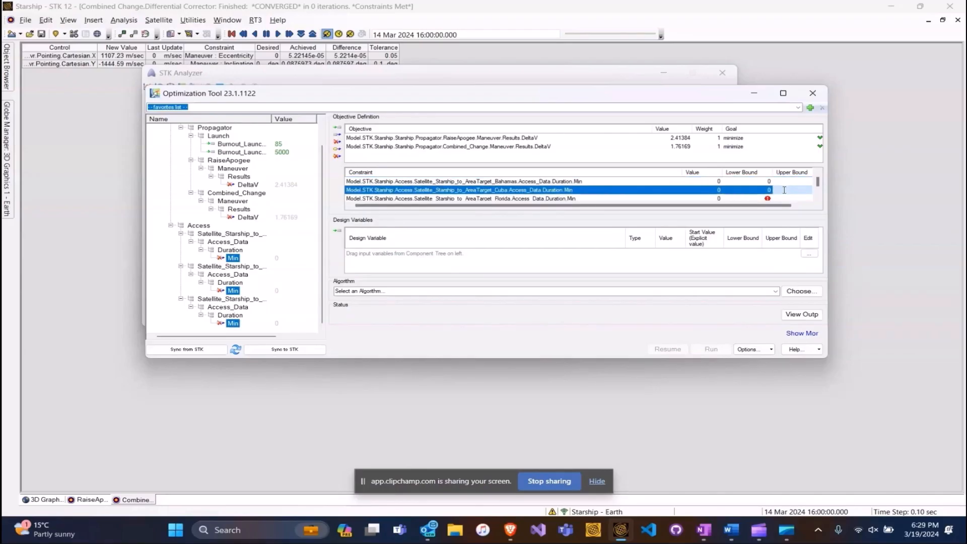
click(754, 199)
text(0)
key(Tab)
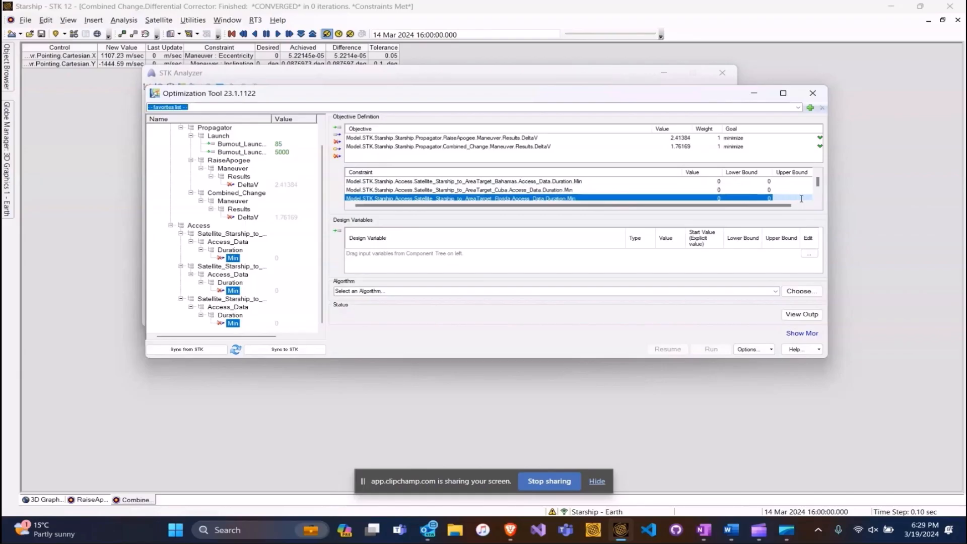
drag(827, 196, 923, 202)
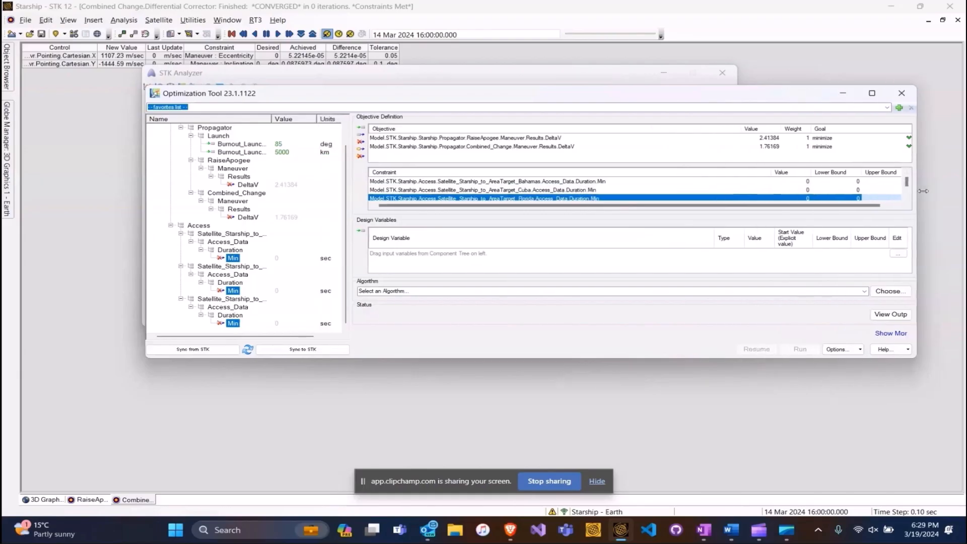
click(883, 94)
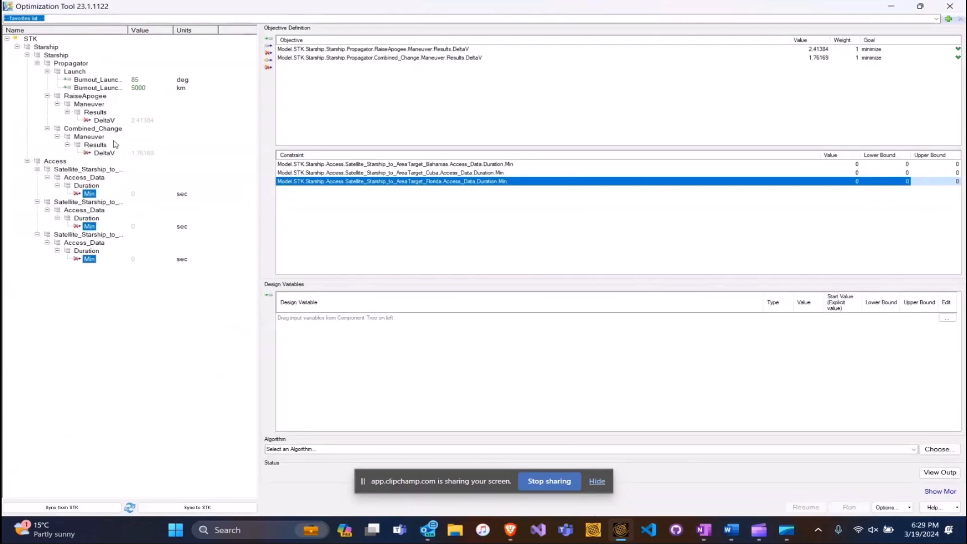
Add launch azimuth and downrange distance to the Design Variables table.
click(93, 83)
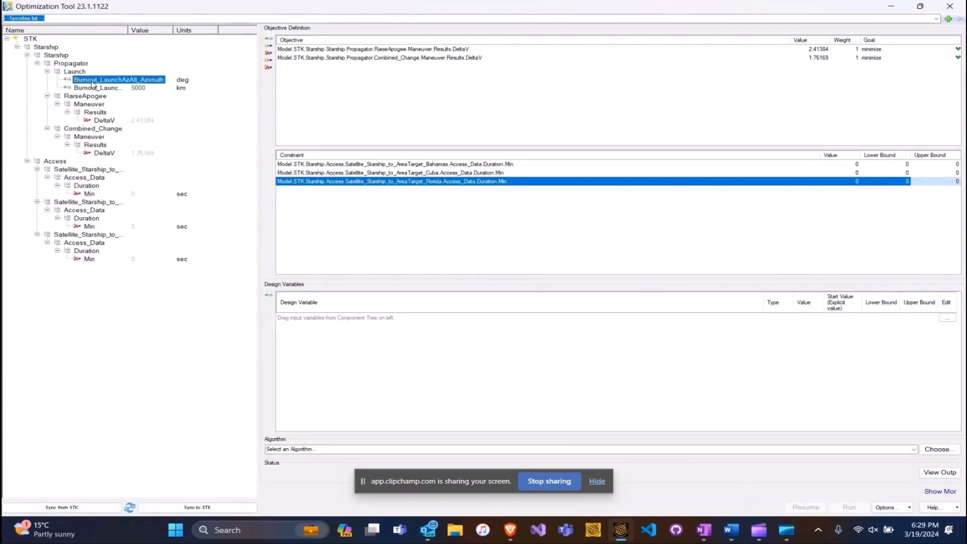
drag(92, 84, 357, 358)
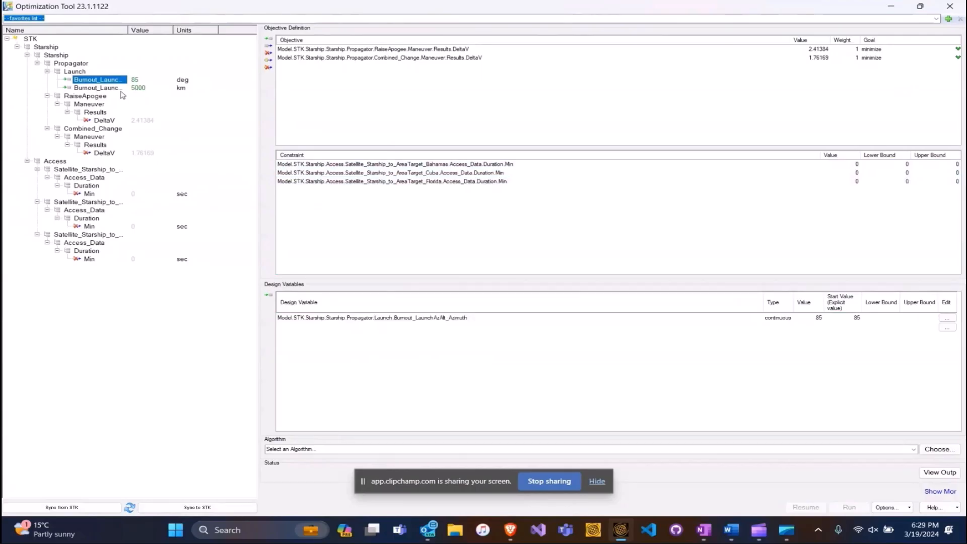
drag(98, 88, 381, 353)
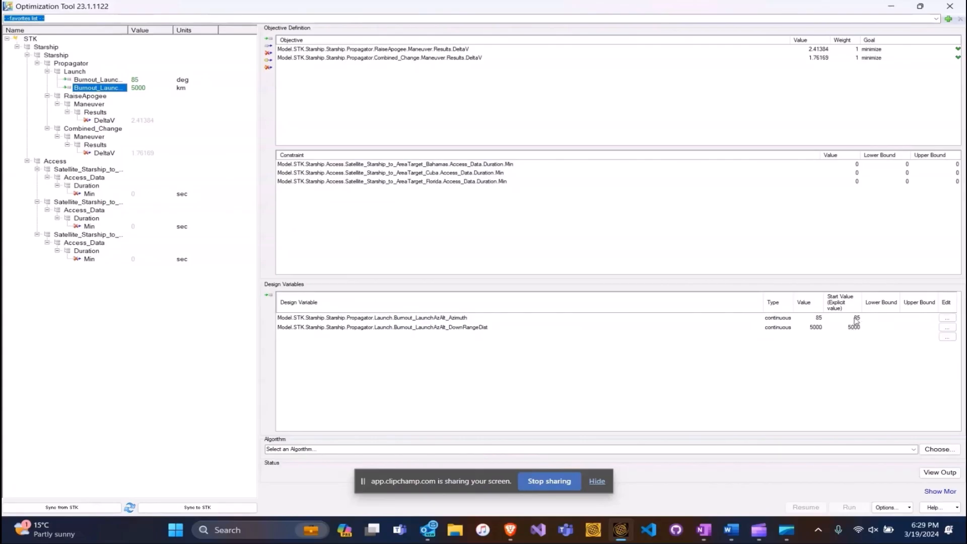
Set azimuth start 92 with bounds 92–97, and downrange bounds 3000–5000.
click(857, 318)
text(92)
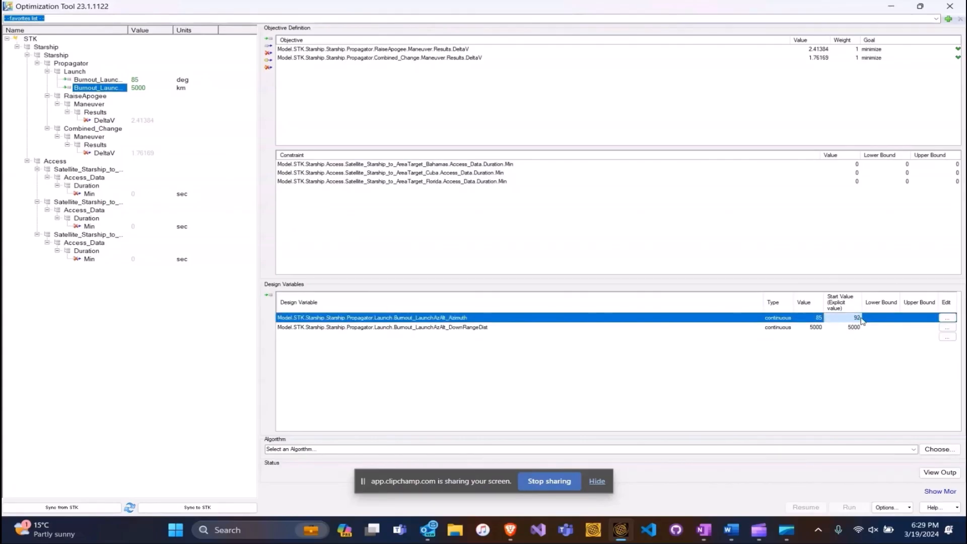
click(850, 328)
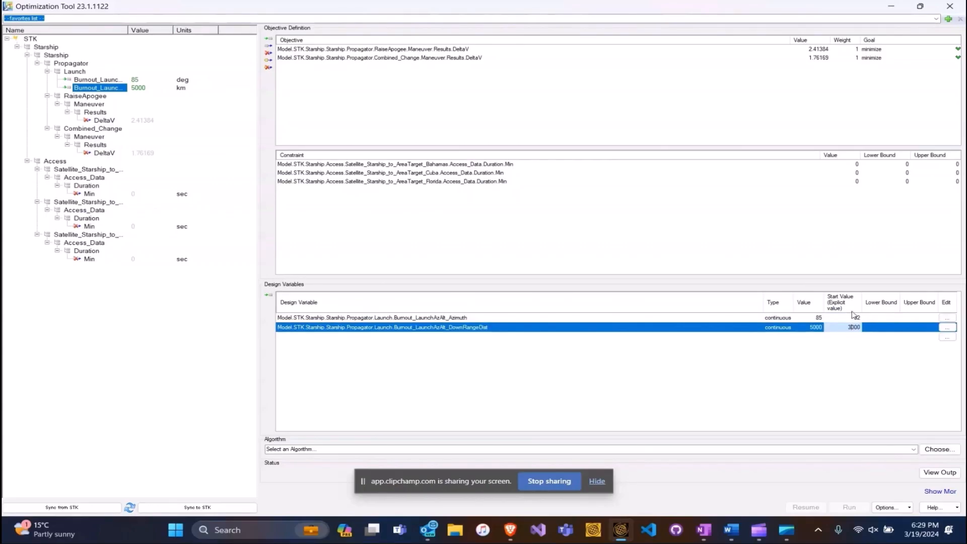
click(889, 333)
text(3000)
key(Tab)
text(50)
click(877, 316)
text(92)
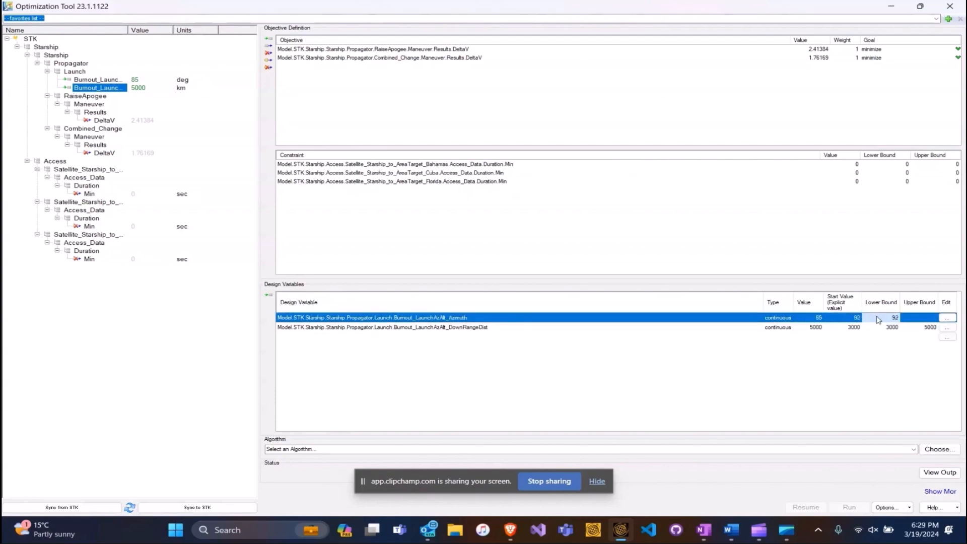
click(914, 318)
text(97)
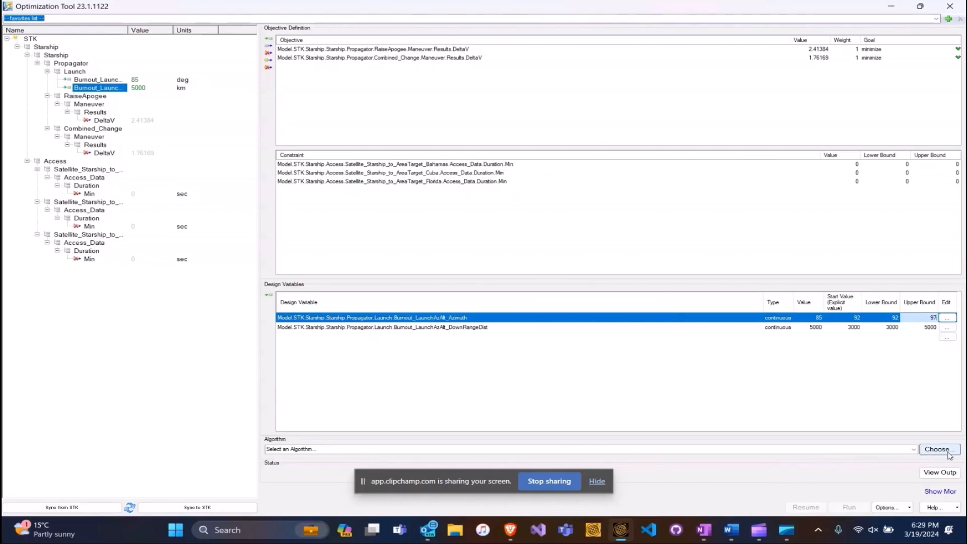
In the algorithm wizard, accept smooth responses, slow runtime and unknown failed runs, choosing Design Explorer with equal weights.
click(938, 451)
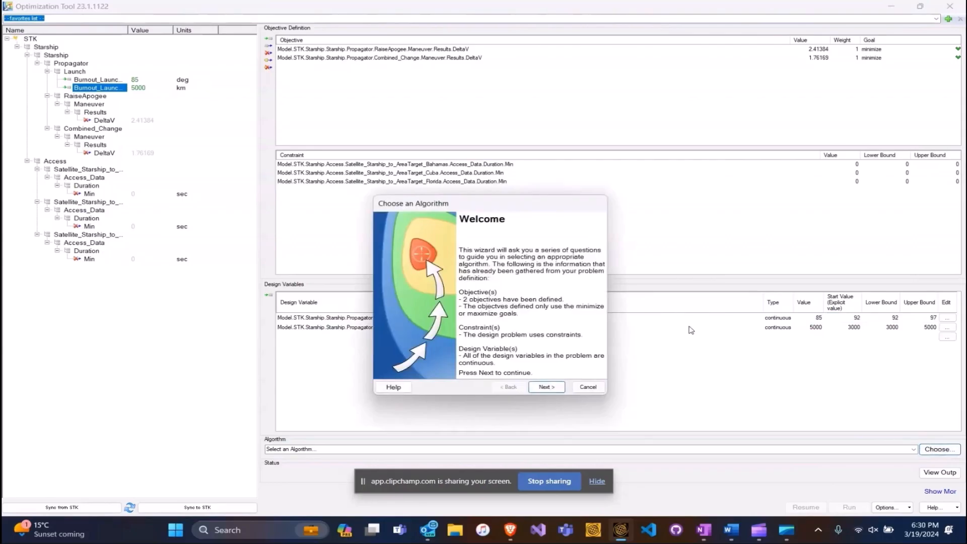
click(556, 390)
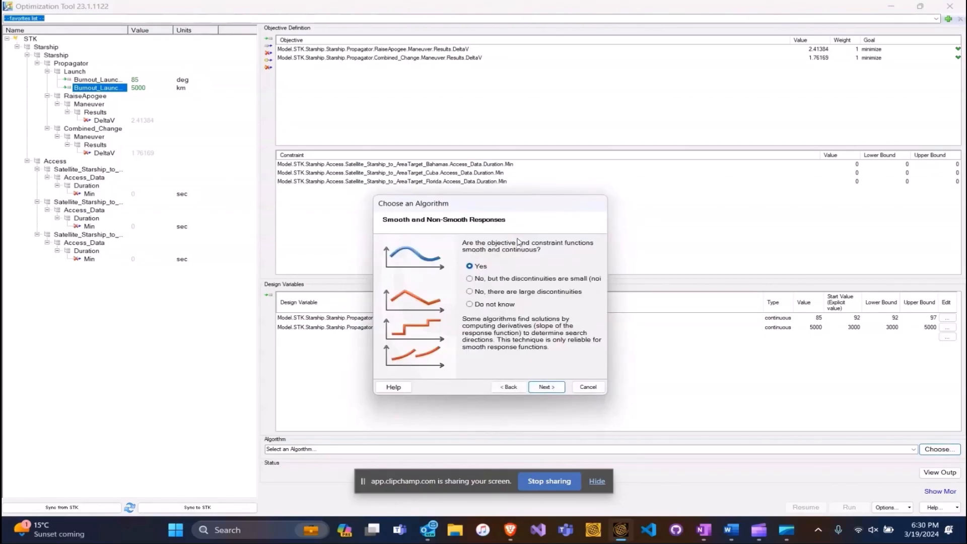
click(548, 390)
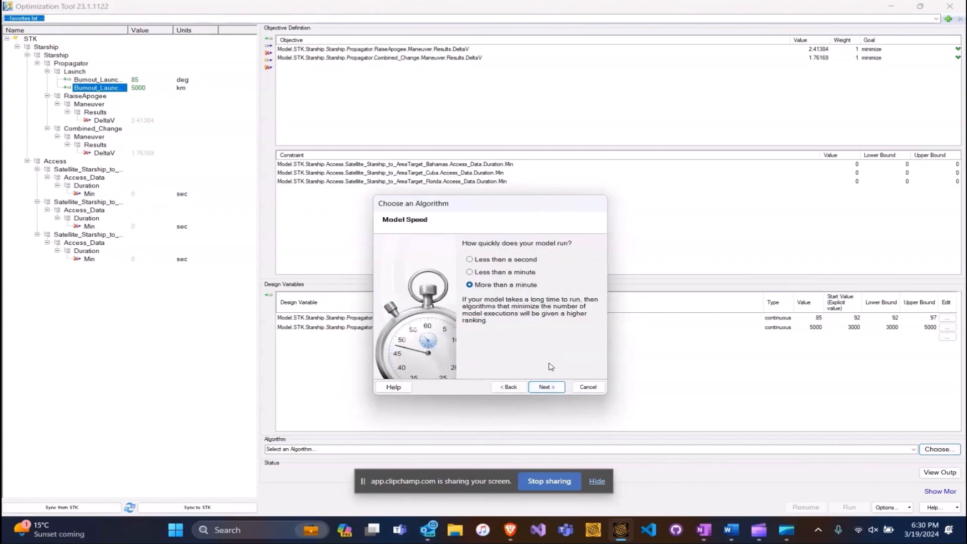
click(548, 391)
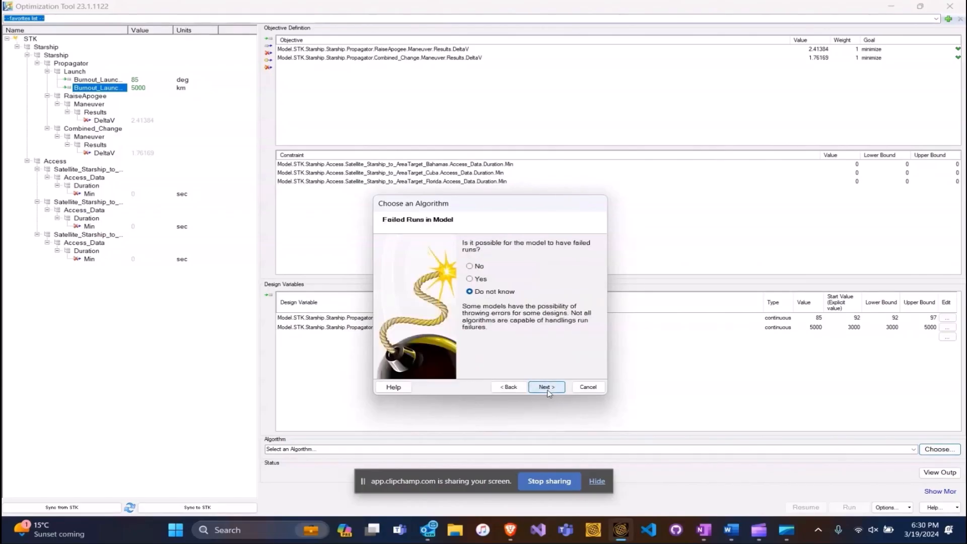
click(548, 390)
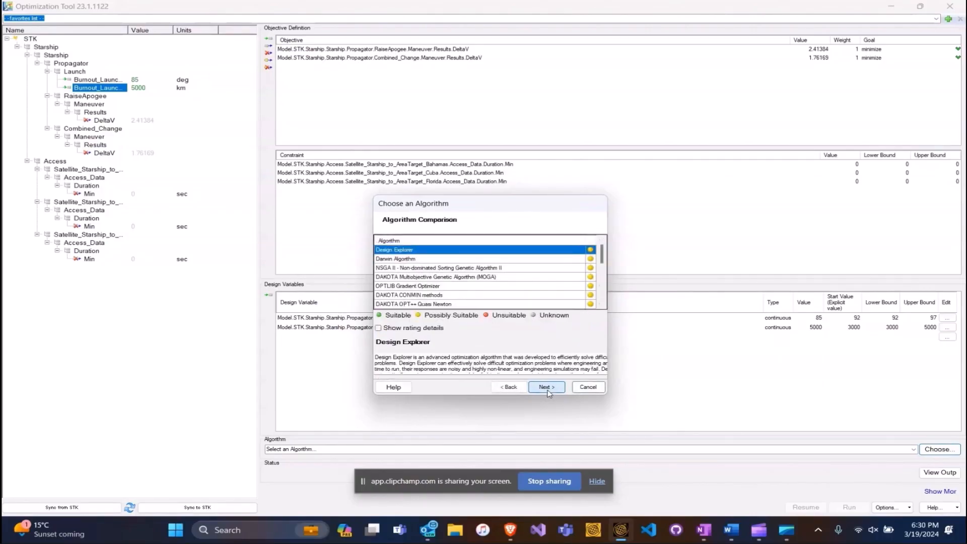
click(548, 389)
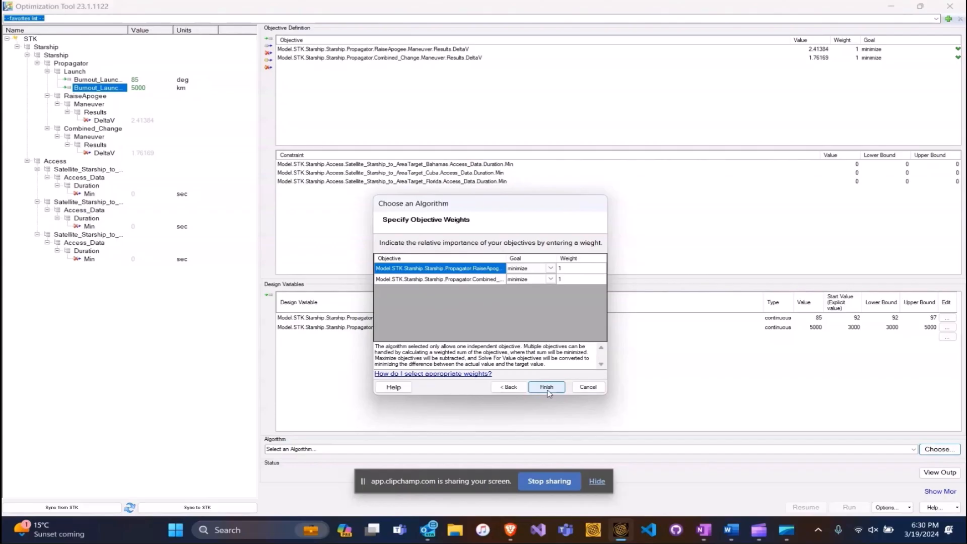
click(548, 388)
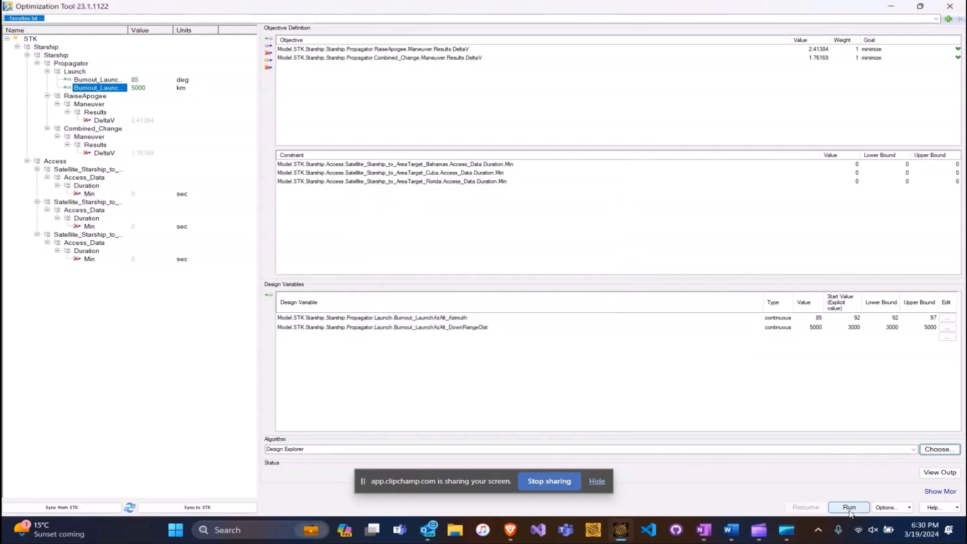
Run the optimization, reaching azimuth 92.3125, downrange 5000, and DeltaVs 2.41369 and 1.72563.
click(850, 508)
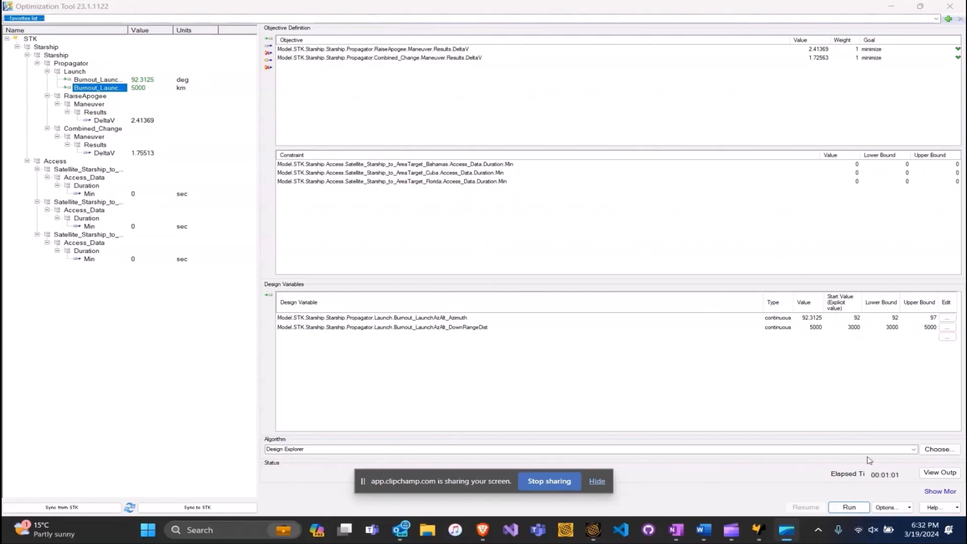
click(940, 473)
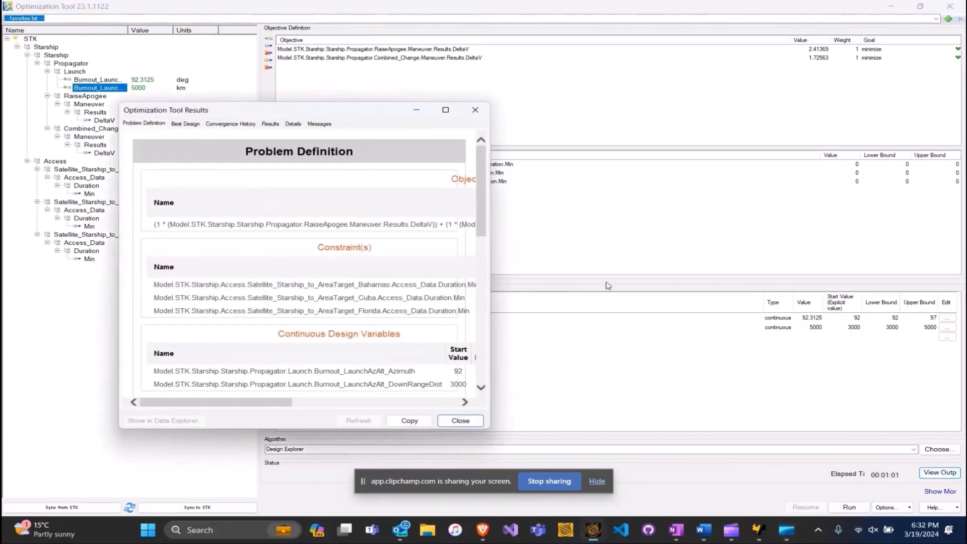
click(186, 127)
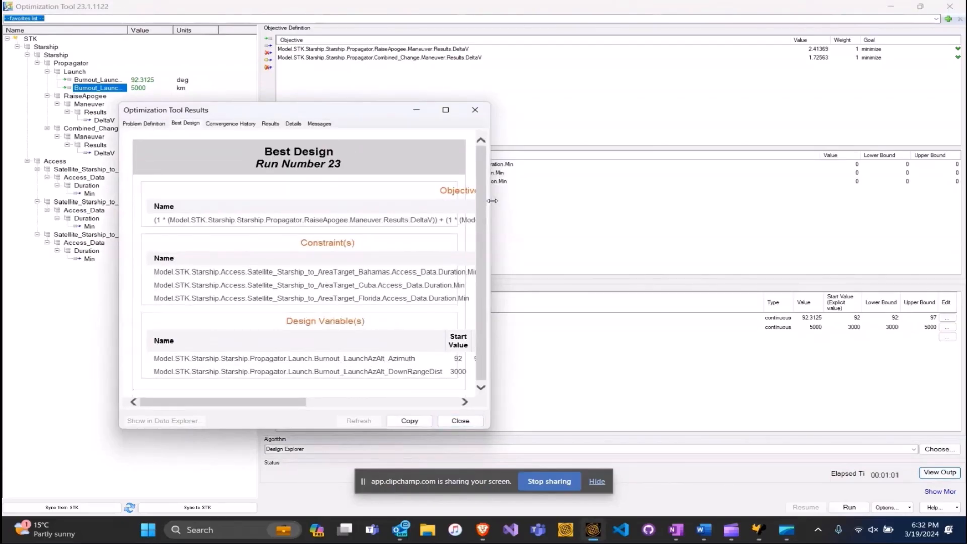
drag(491, 200, 893, 226)
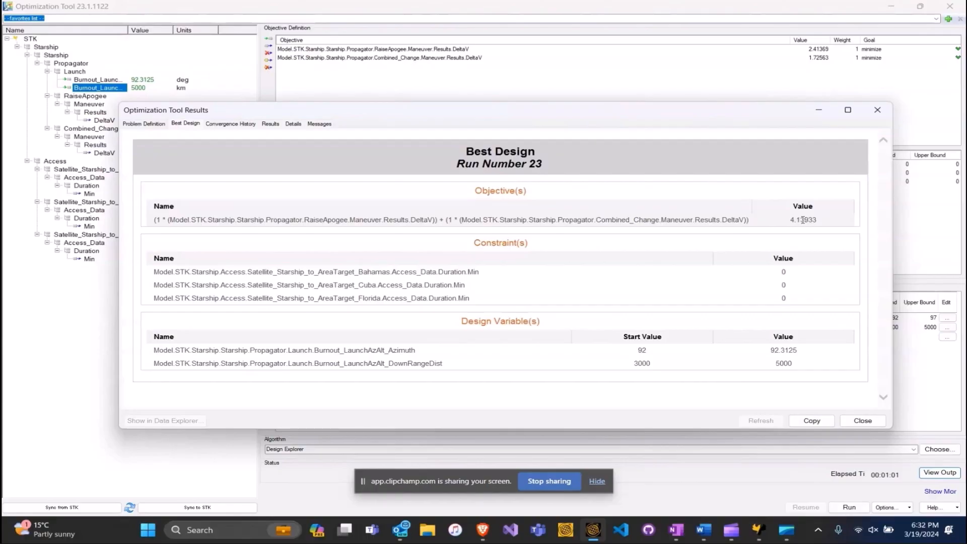
triple_click(770, 358)
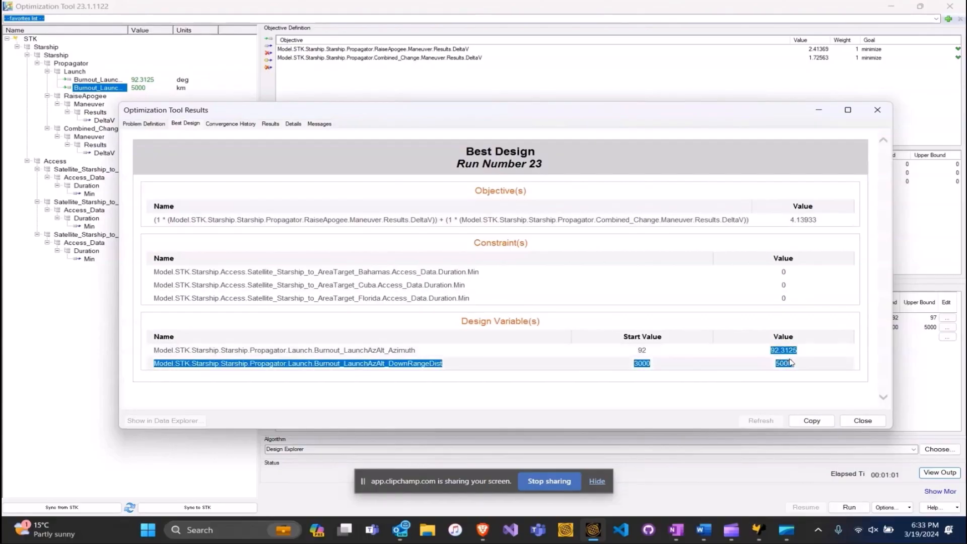
click(768, 358)
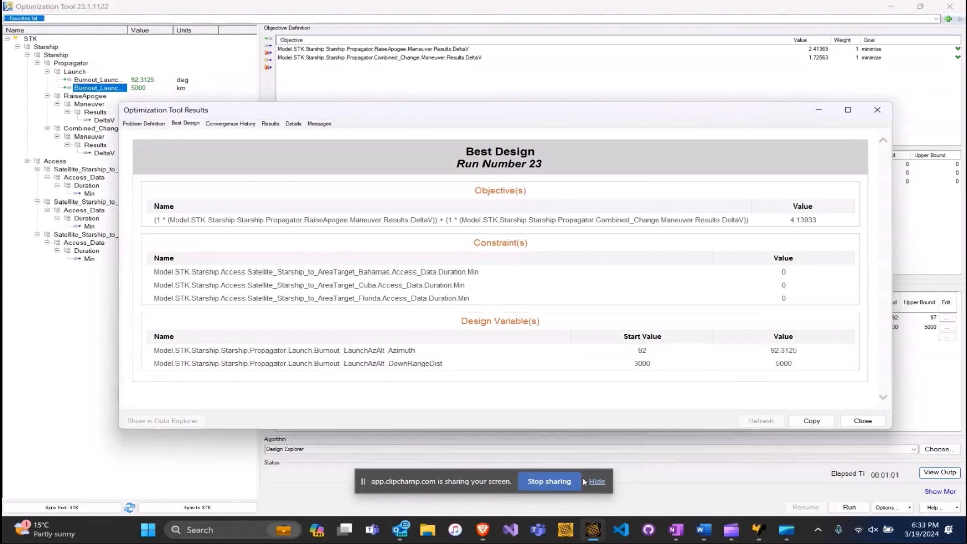
key(Escape)
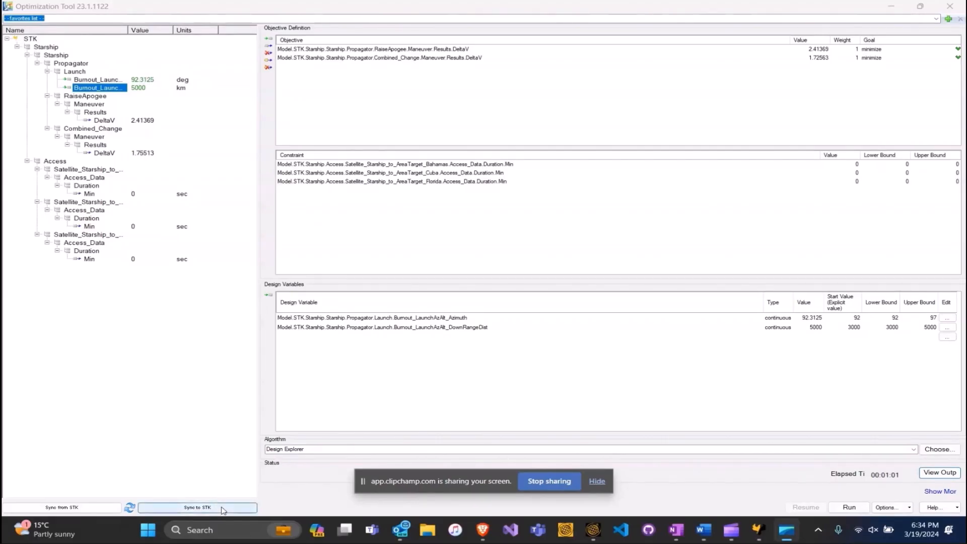
Sync the optimized launch values to STK, minimize the Optimization Tool, and close the RaiseApogee and Combined Change windows.
click(224, 509)
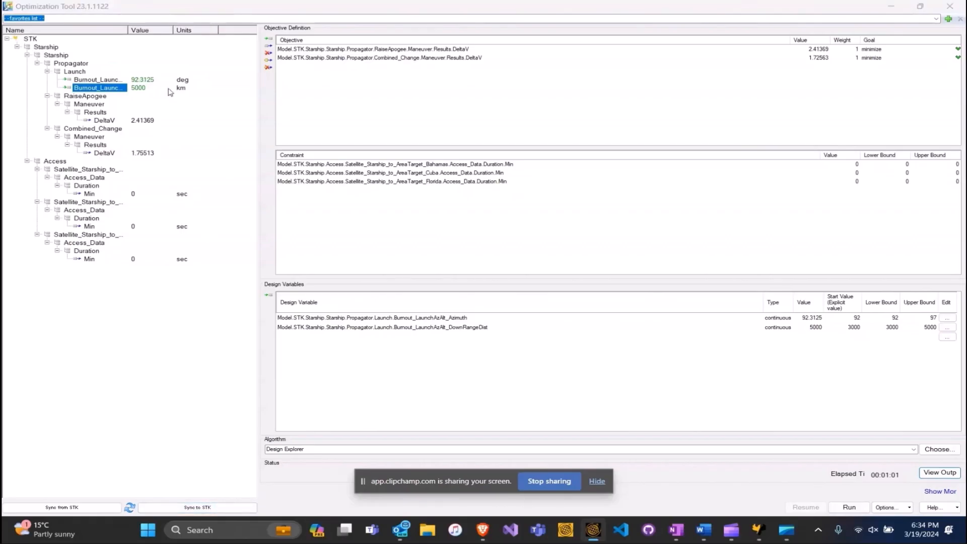
click(892, 6)
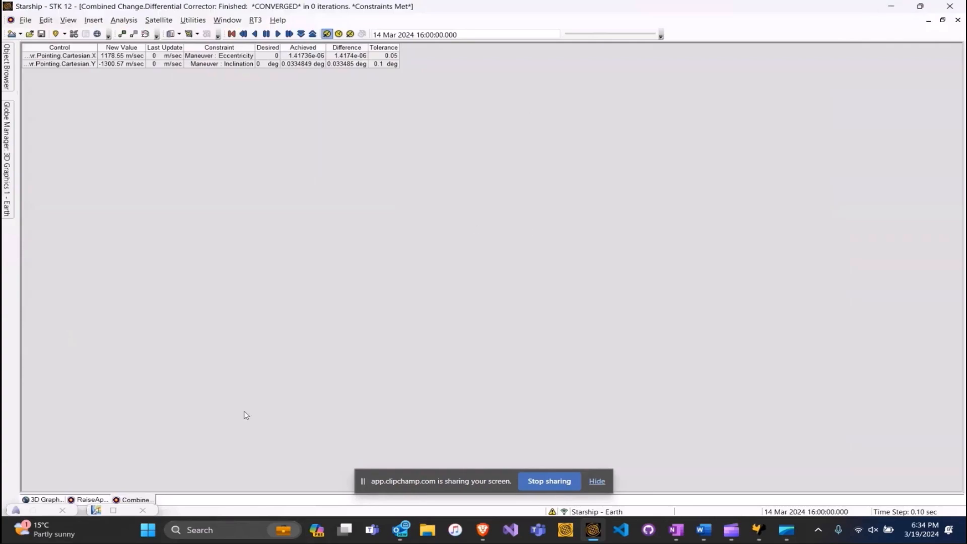
right_click(79, 499)
click(104, 481)
right_click(90, 499)
click(104, 483)
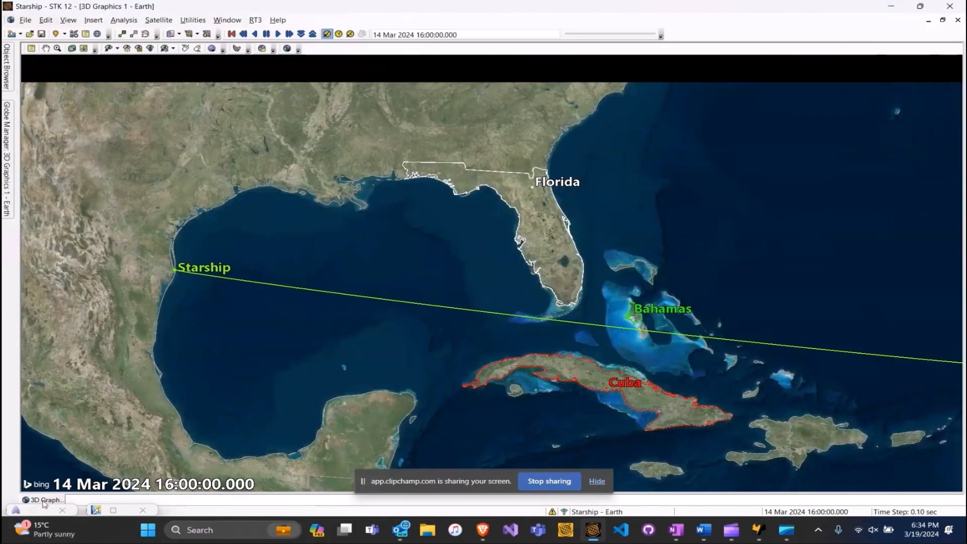
Open Starship's Astrogator orbit properties from the Object Browser.
click(7, 86)
click(85, 138)
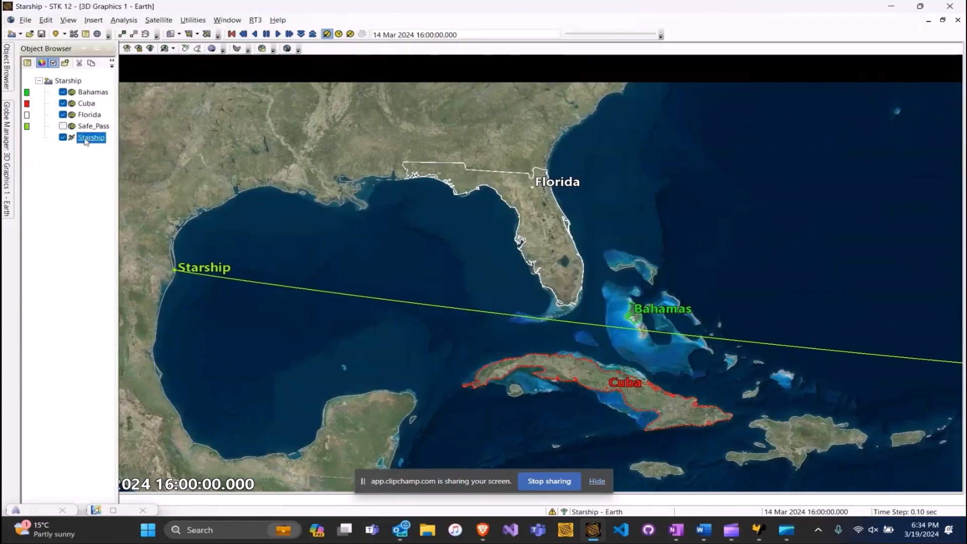
double_click(86, 140)
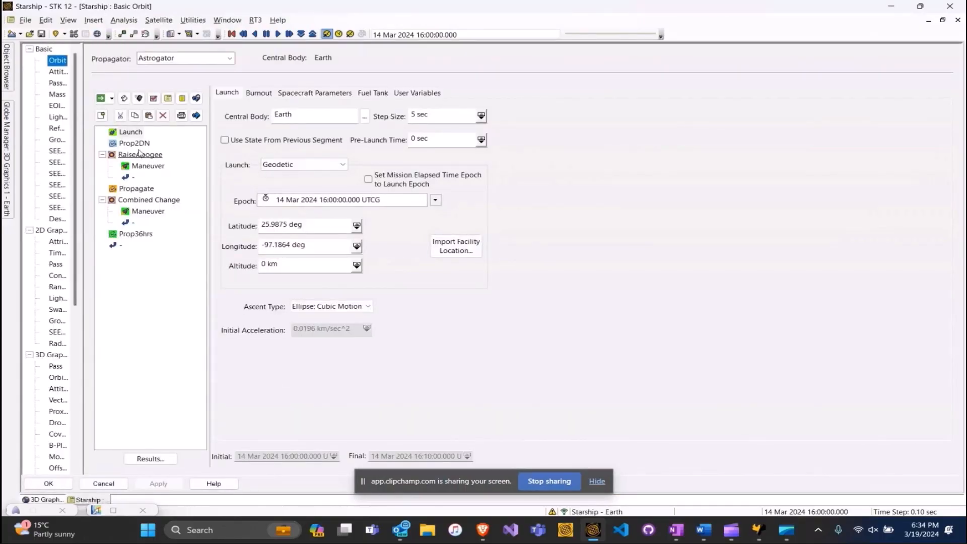
Review the Burnout azimuth and downrange settings, then open the Probabilistic Analysis Tool (Monte Carlo, 1000 runs).
click(258, 93)
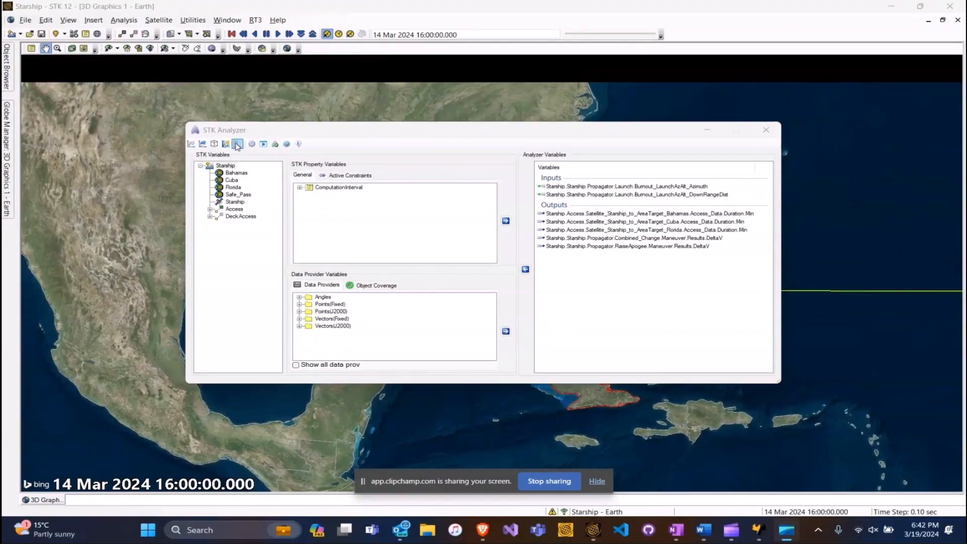
click(241, 146)
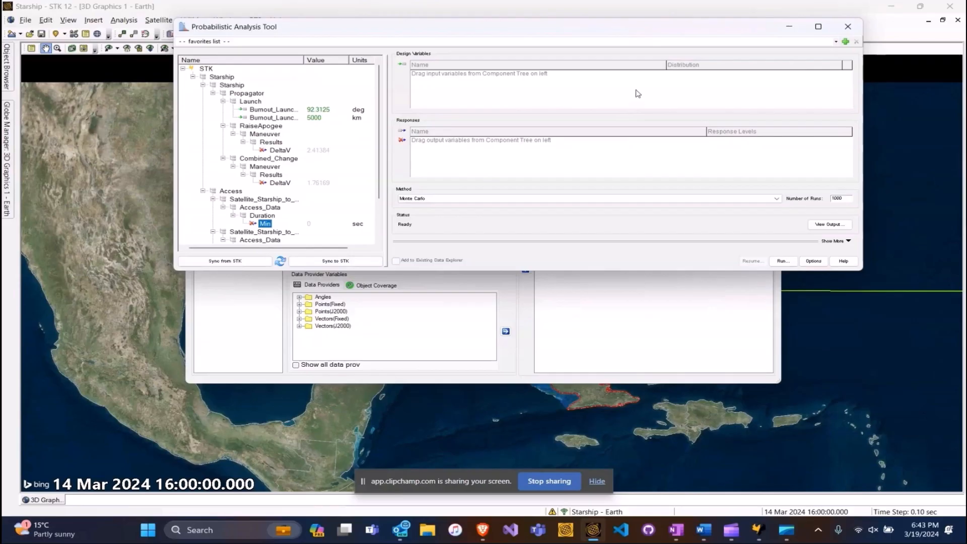
Add launch azimuth as a Normal design variable with 0.001% standard deviation.
drag(320, 112, 512, 109)
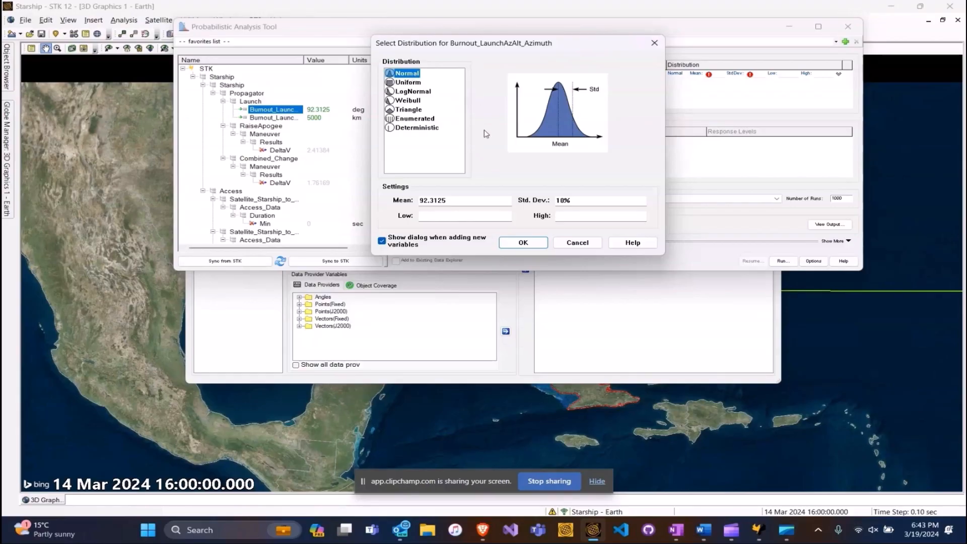
click(560, 200)
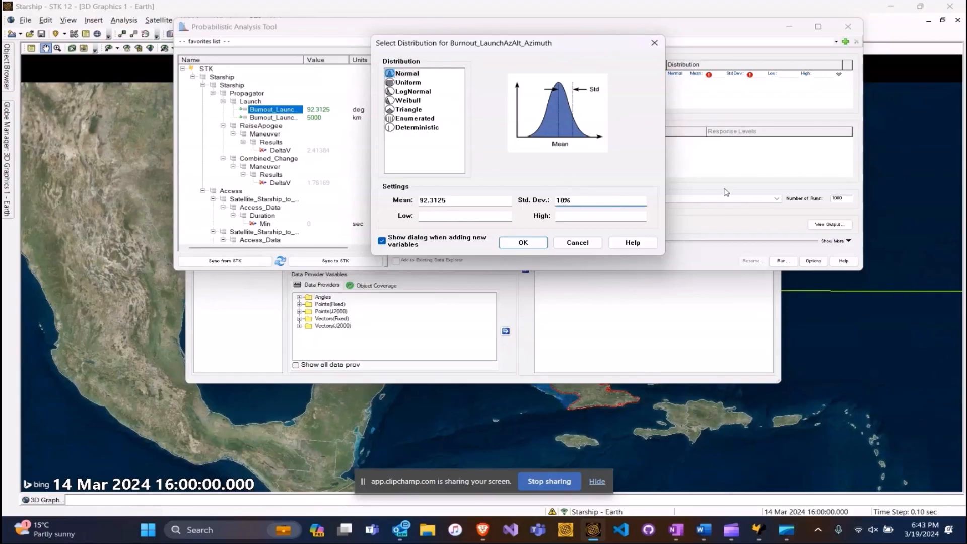
key(BackSpace)
text(0.)
click(532, 244)
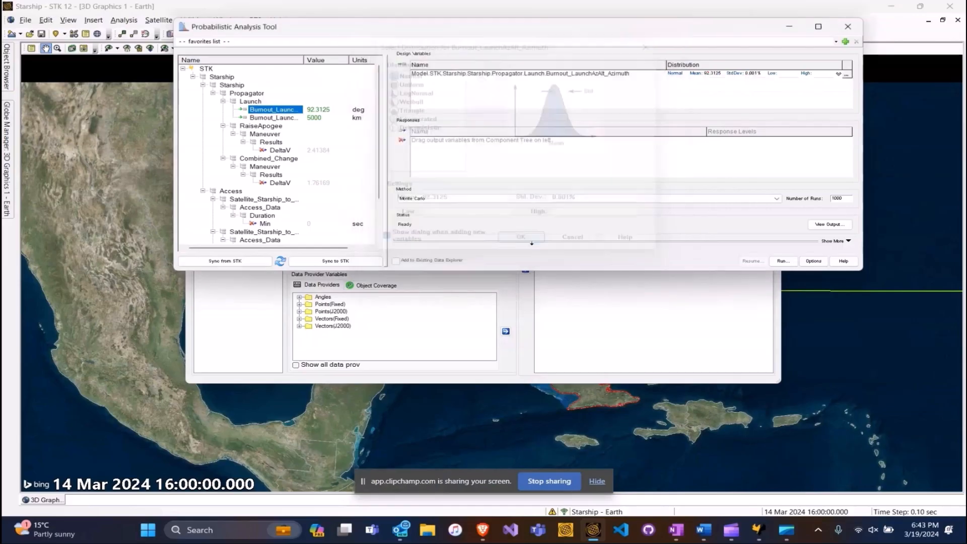
Add downrange distance as a Normal design variable with 0.001% standard deviation.
click(278, 119)
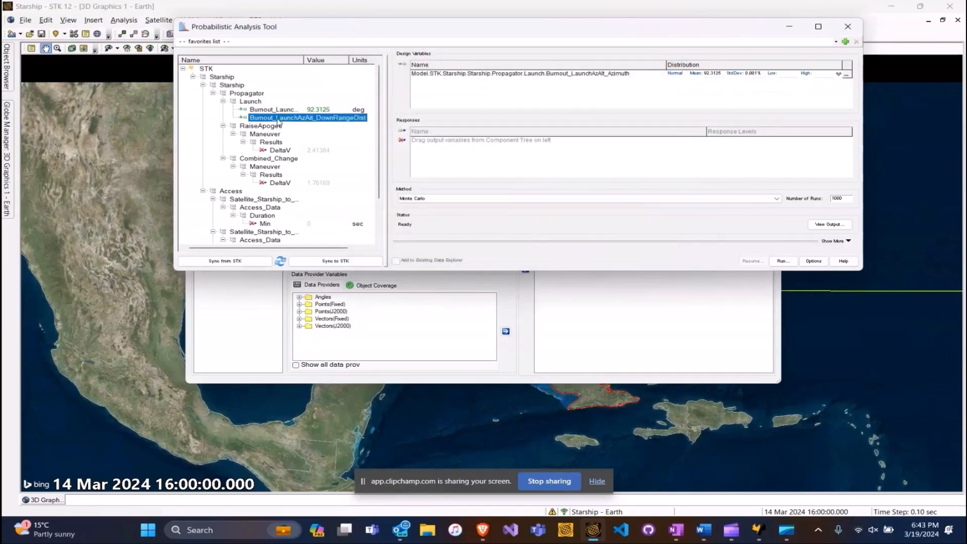
drag(278, 121, 528, 80)
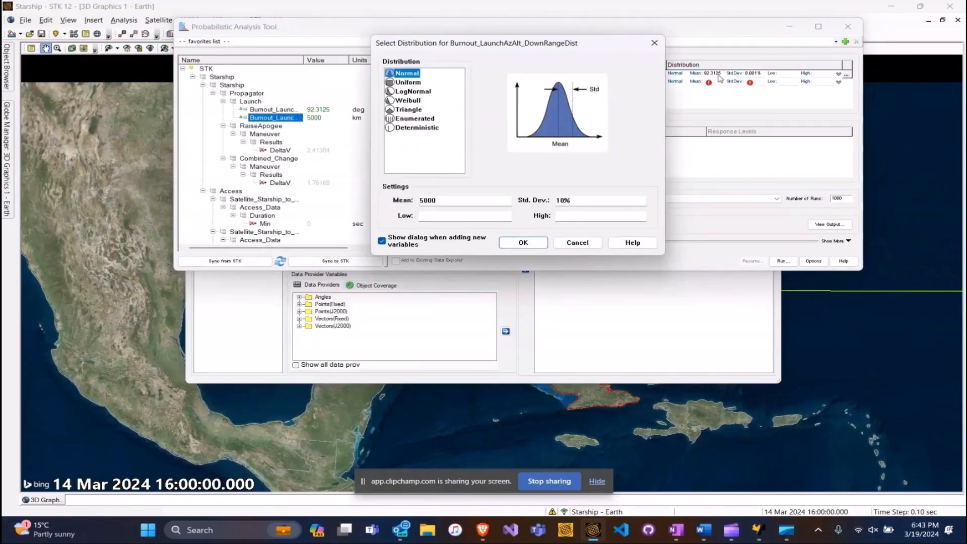
click(559, 200)
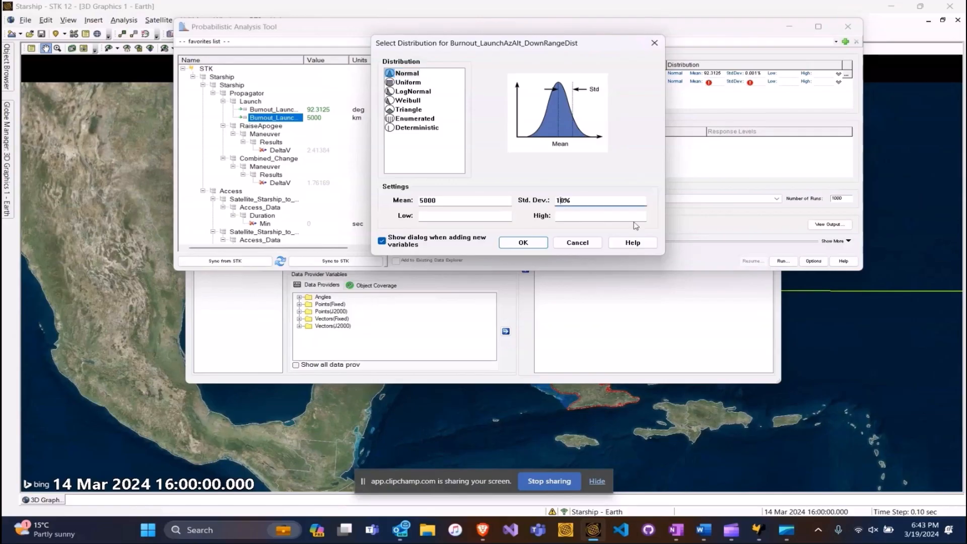
key(BackSpace)
text(0.001)
click(523, 243)
Add the RaiseApogee and Combined_Change DeltaV results and three access duration Min values as responses.
click(278, 150)
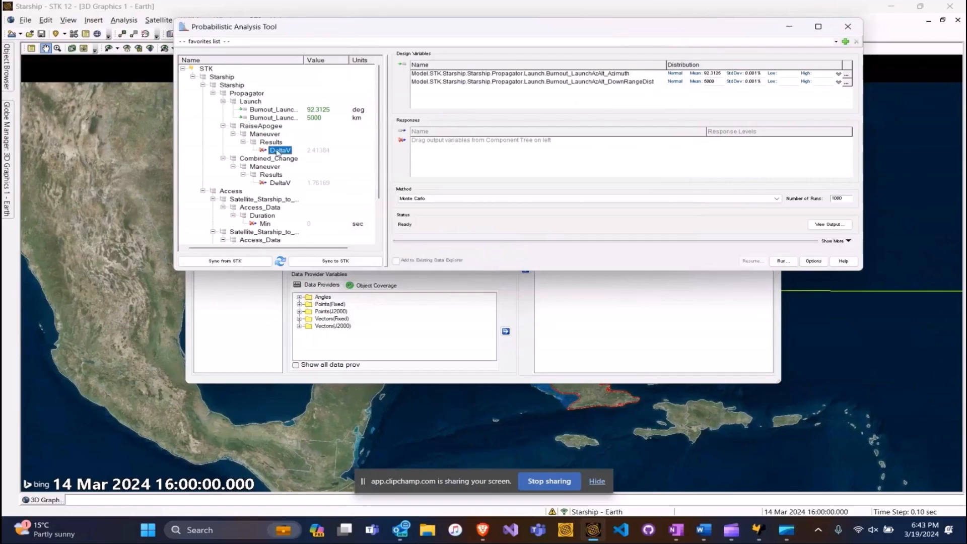
ctrl+click(278, 183)
scroll(282, 197, down, 1)
scroll(281, 195, down, 1)
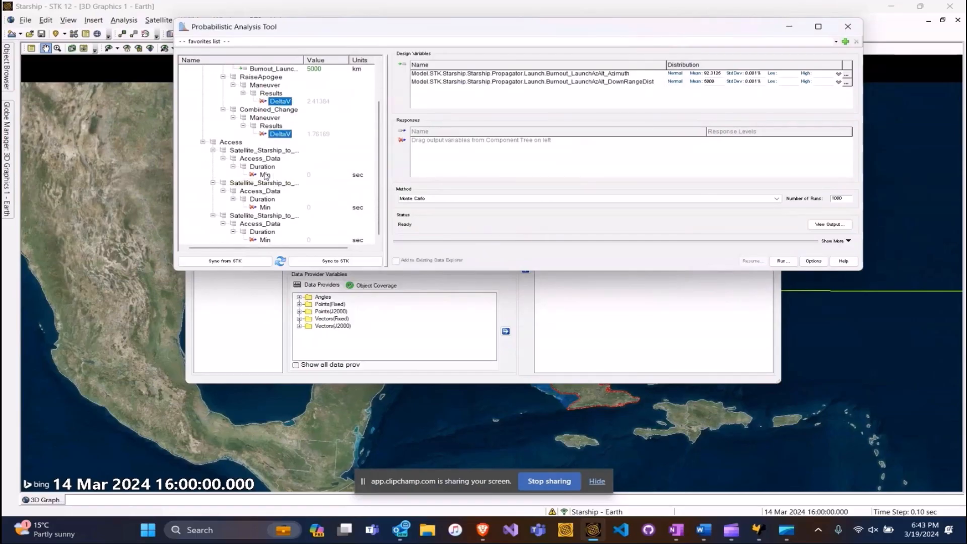
click(265, 175)
ctrl+click(265, 207)
ctrl+click(265, 240)
drag(266, 208, 459, 158)
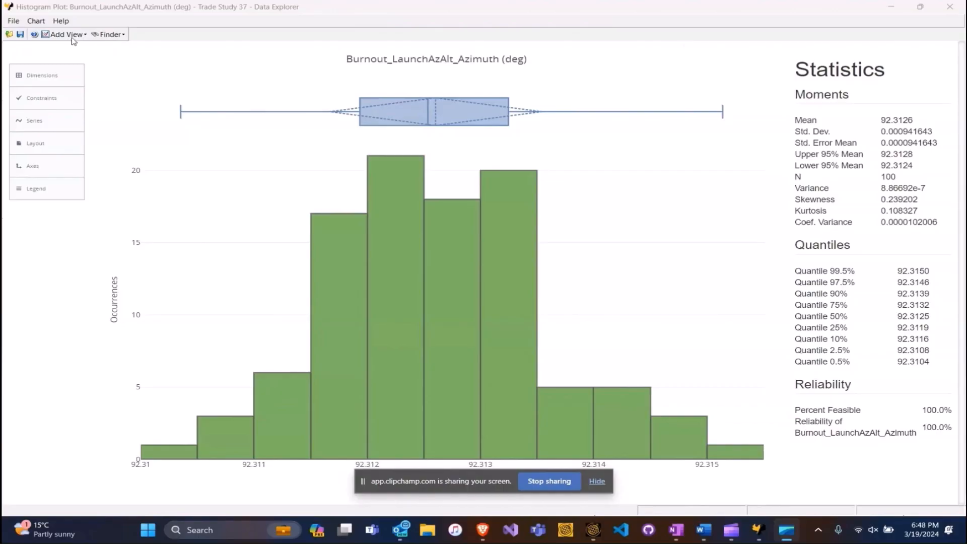
Switch the histogram's x axis to Burnout_LaunchAzAlt_DownRangeDist, showing a 5000.00 km mean downrange.
click(66, 76)
click(207, 146)
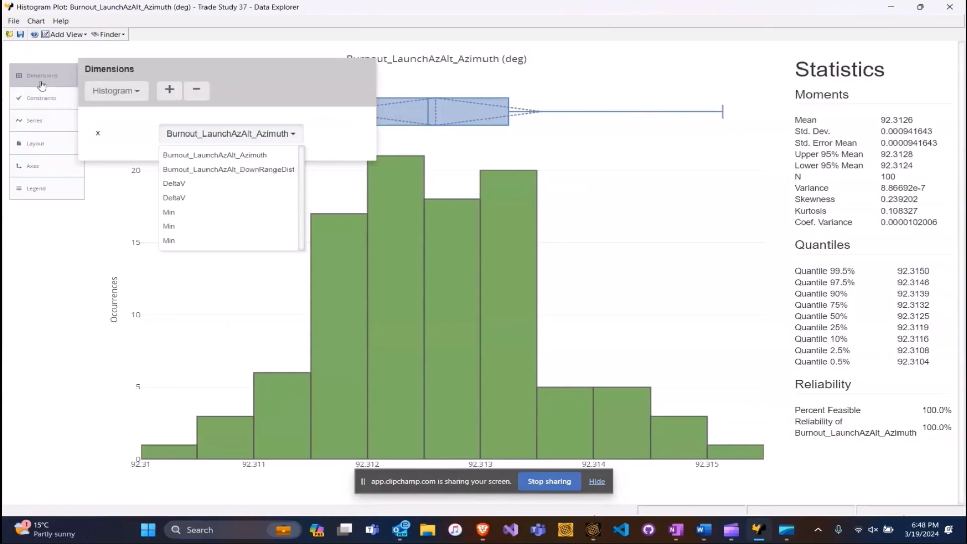
click(243, 170)
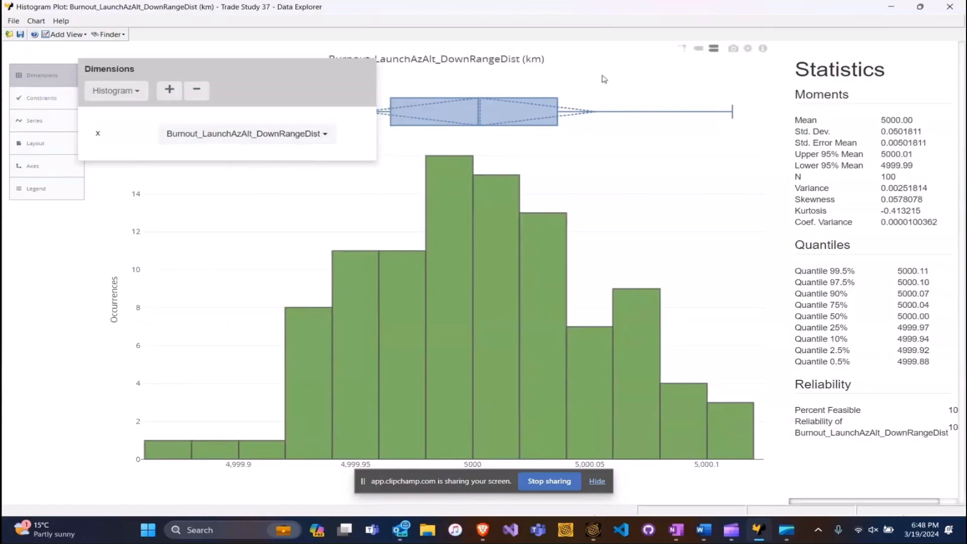
click(608, 79)
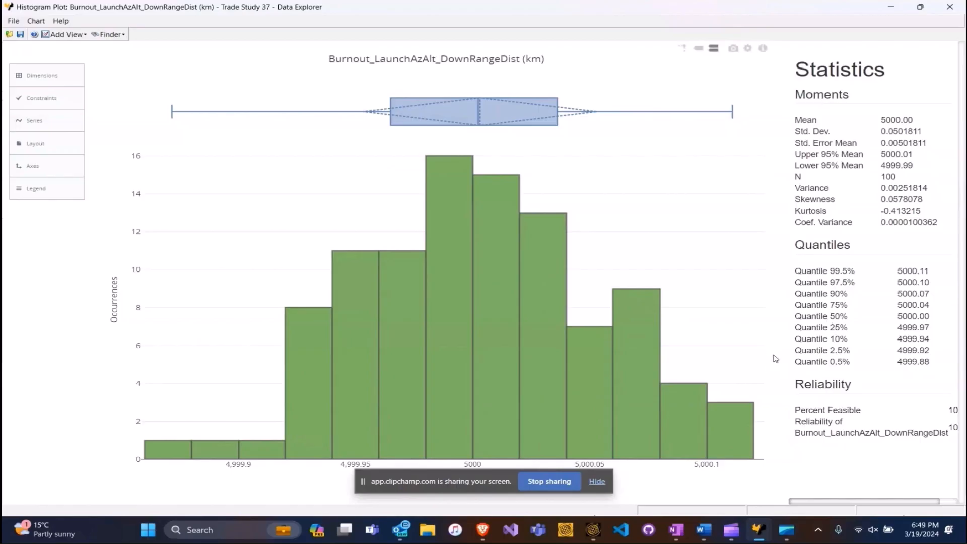
click(69, 35)
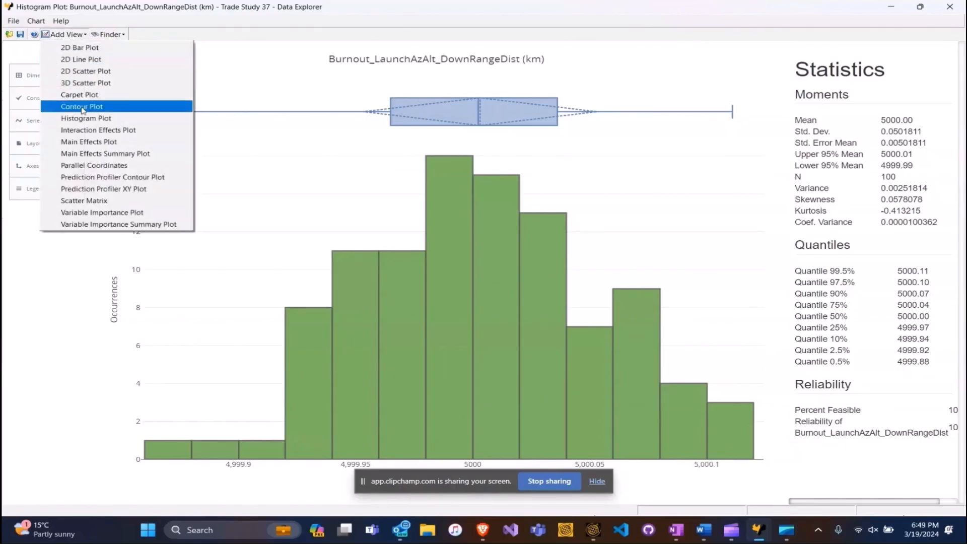
Add a full-screen scatter matrix of azimuth, downrange, DeltaV and Min, reading individual design-point values.
click(104, 201)
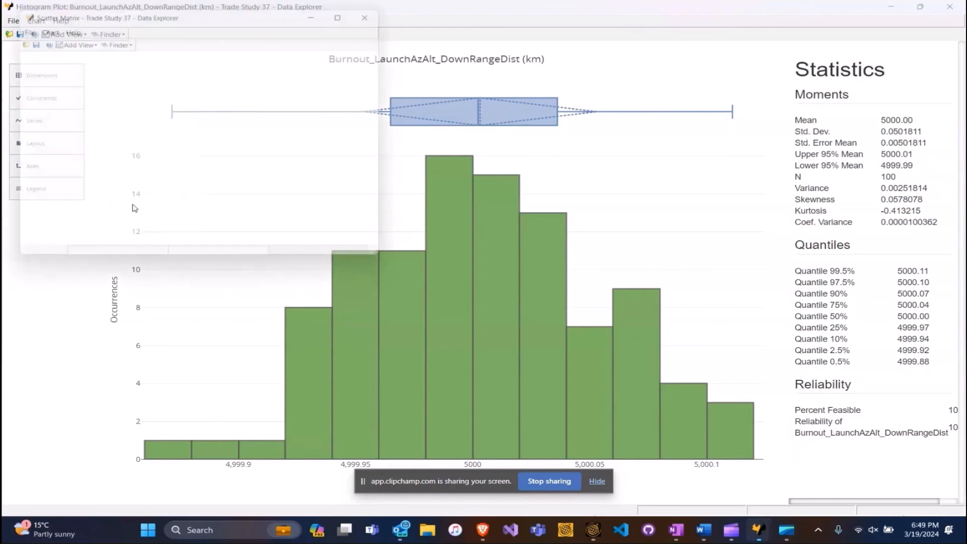
click(355, 9)
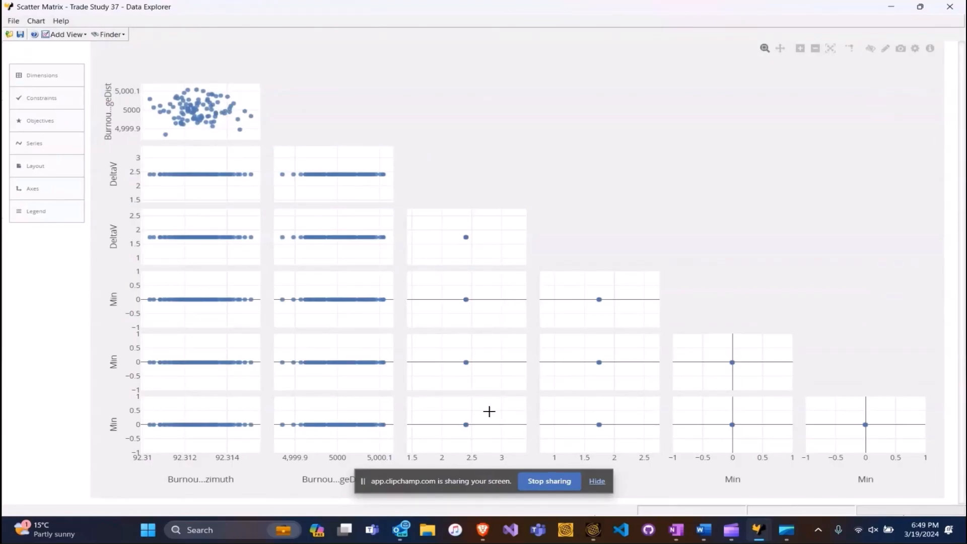
click(598, 481)
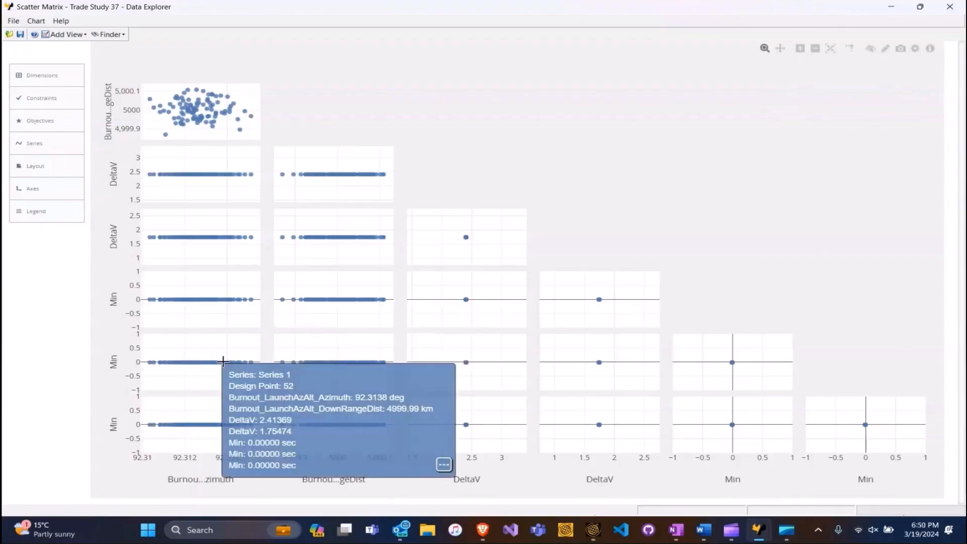
mouse_move(248, 298)
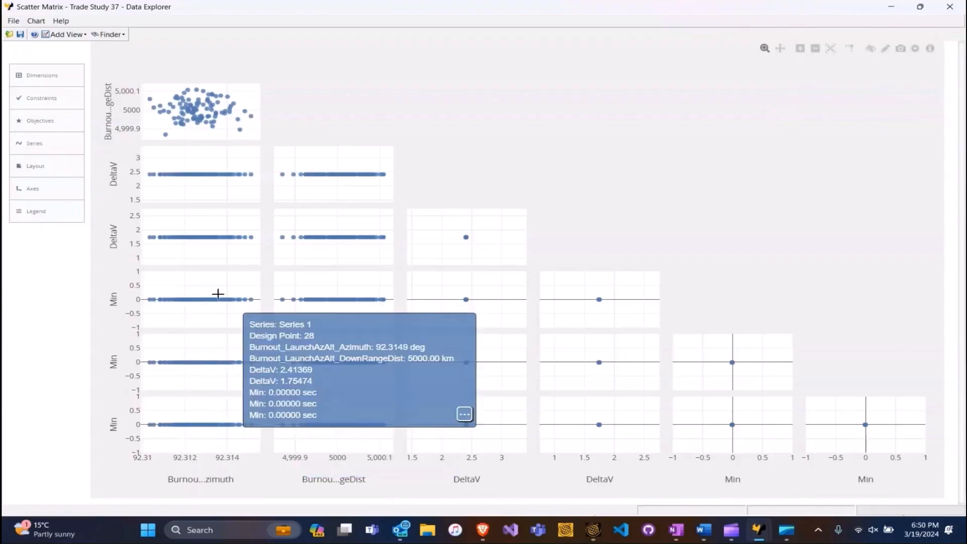
mouse_move(213, 99)
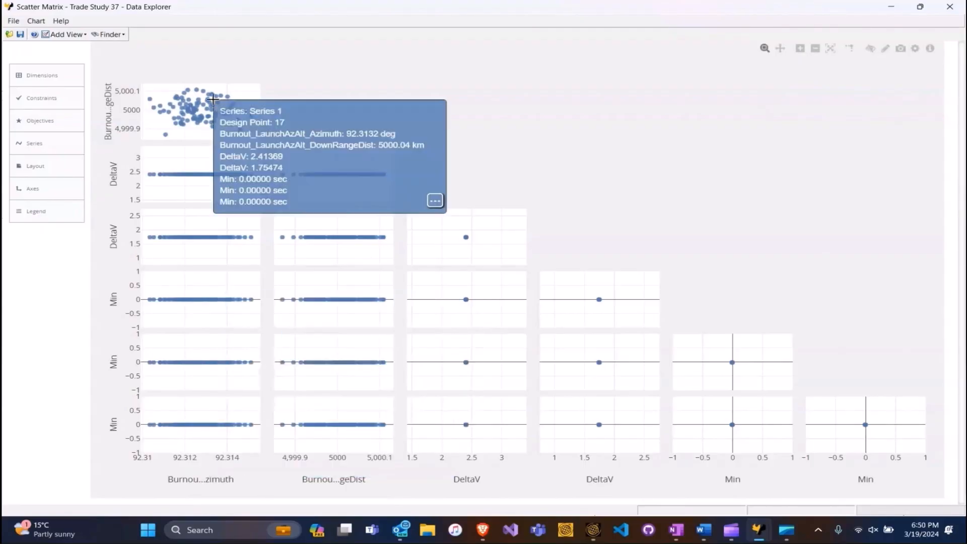
mouse_move(154, 180)
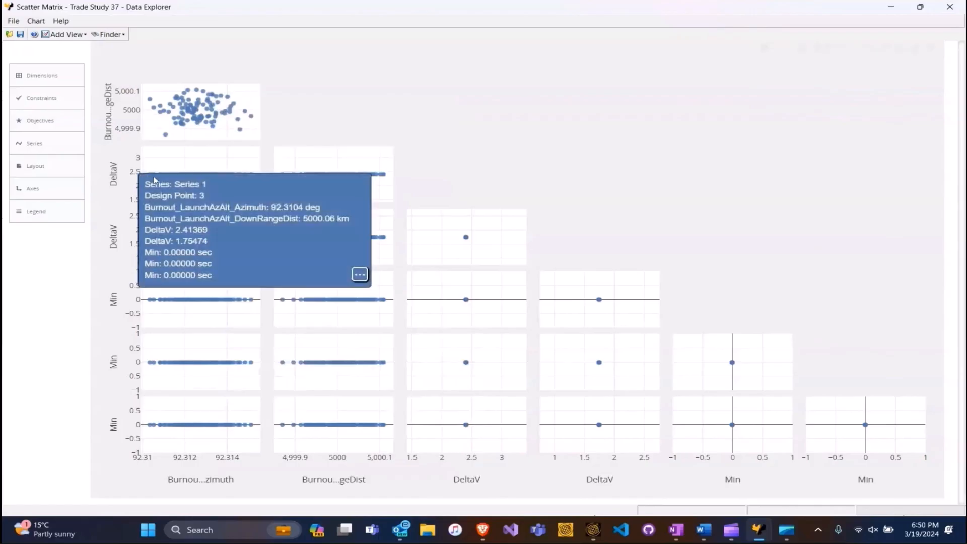
mouse_move(227, 167)
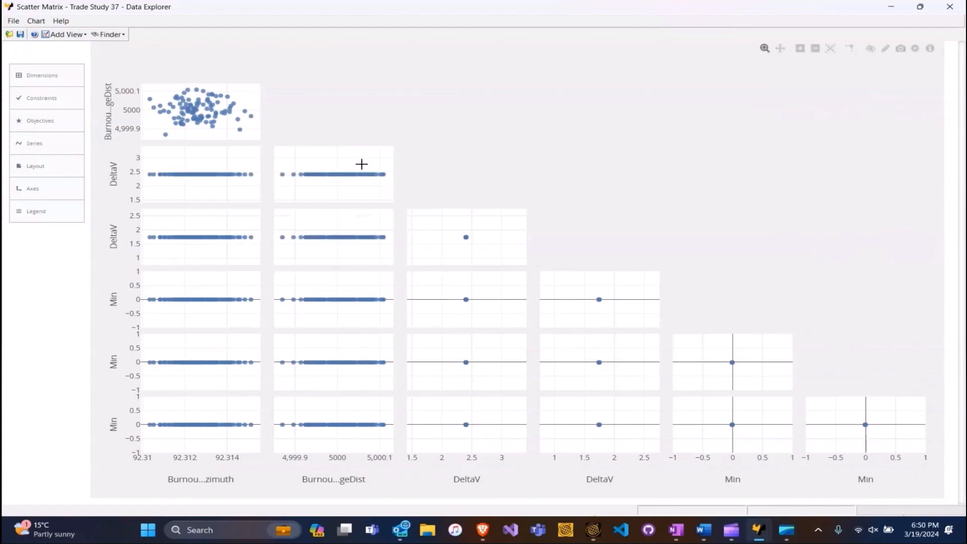
mouse_move(362, 164)
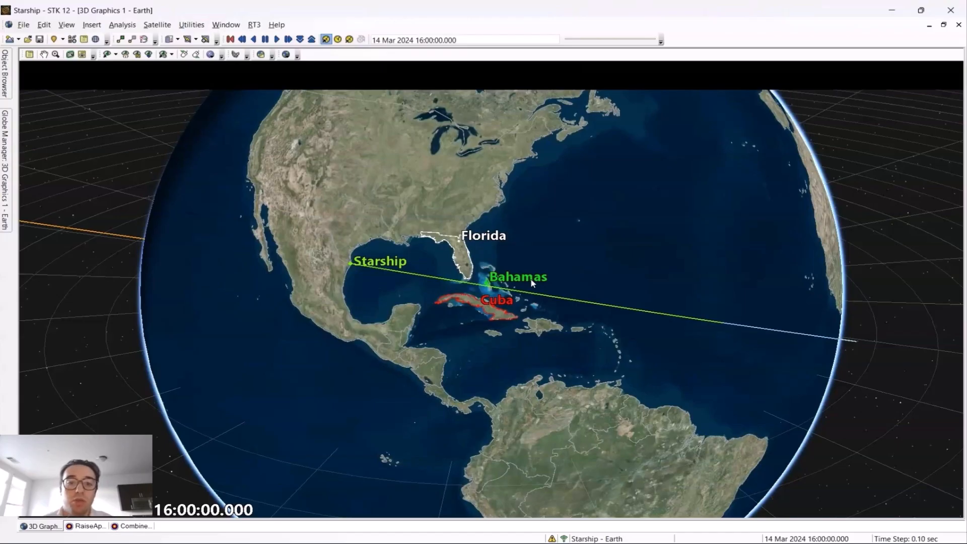
Zoom in on Starship's ground track past Florida, the Bahamas and Cuba, then zoom out and rotate the globe.
scroll(532, 283, up, 1)
scroll(532, 283, up, 2)
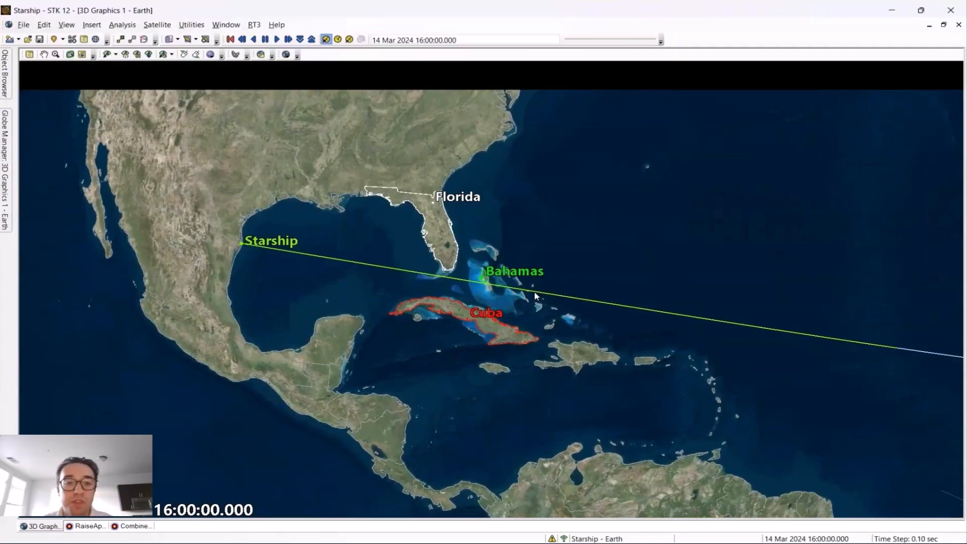
scroll(535, 296, up, 3)
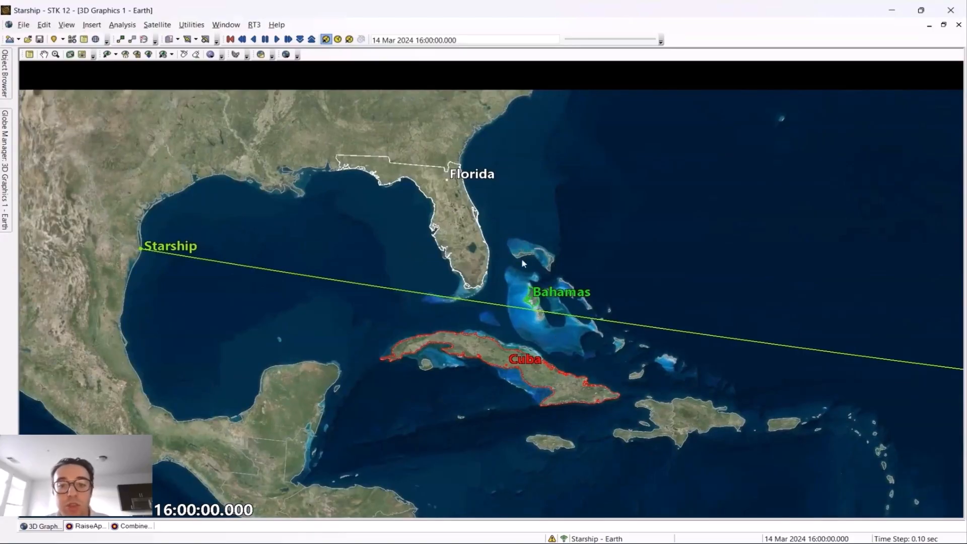
scroll(576, 365, down, 5)
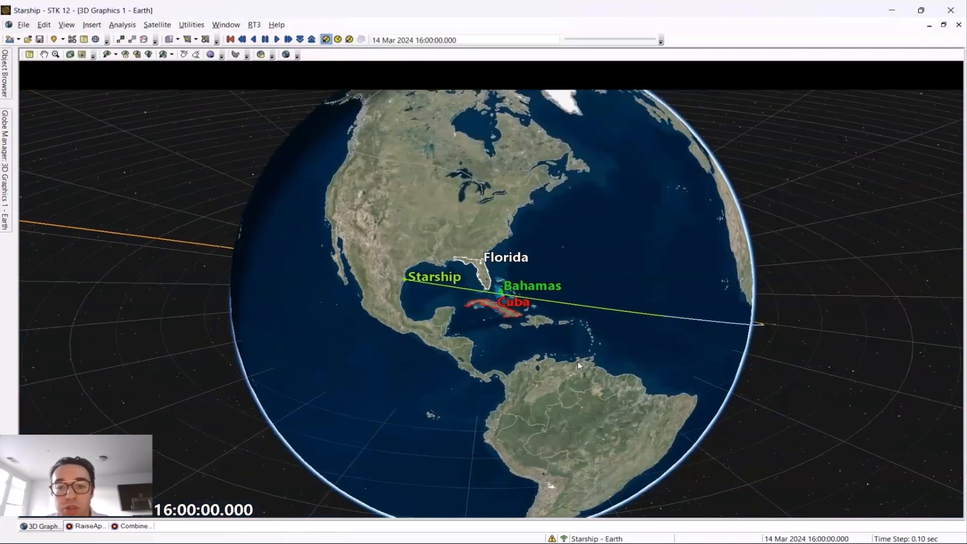
drag(579, 365, 537, 359)
scroll(532, 386, down, 4)
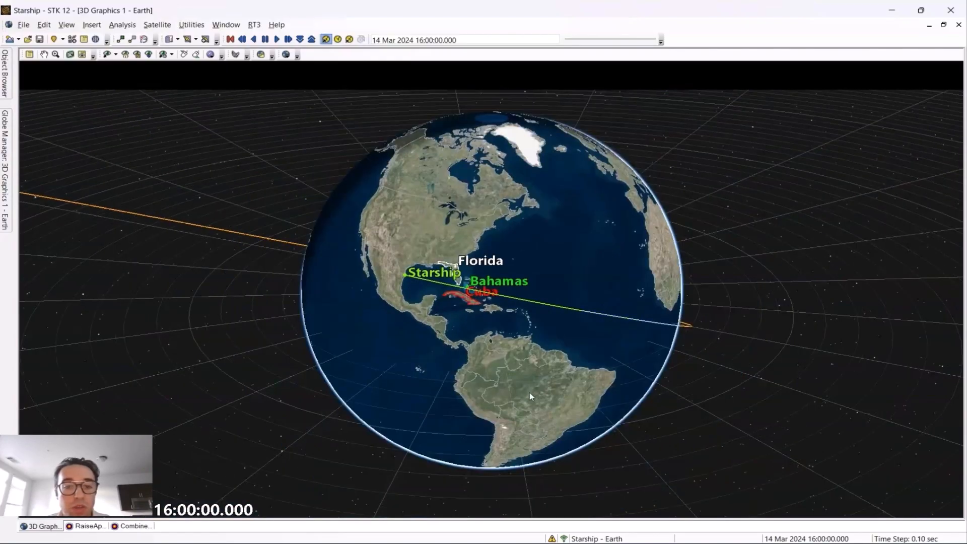
drag(557, 350, 539, 358)
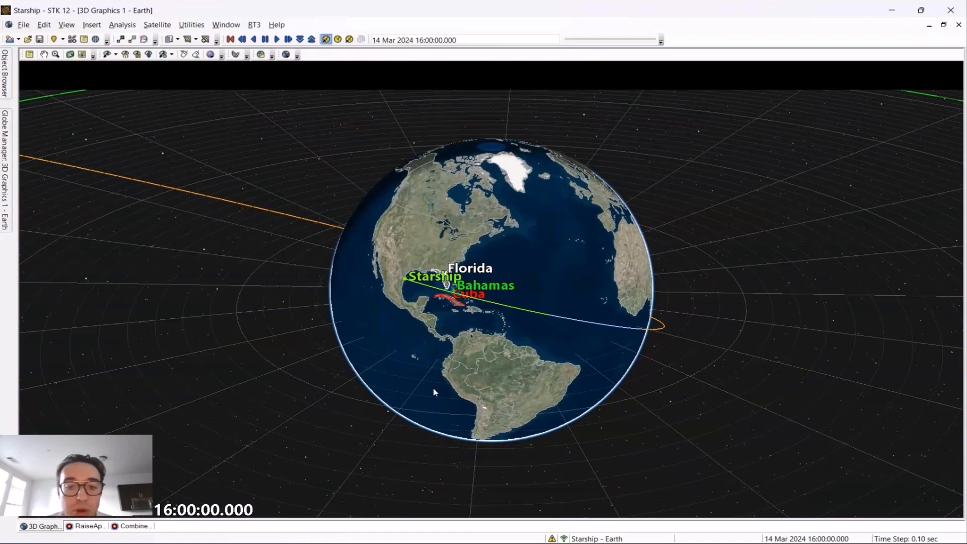
scroll(435, 393, down, 3)
scroll(434, 390, up, 5)
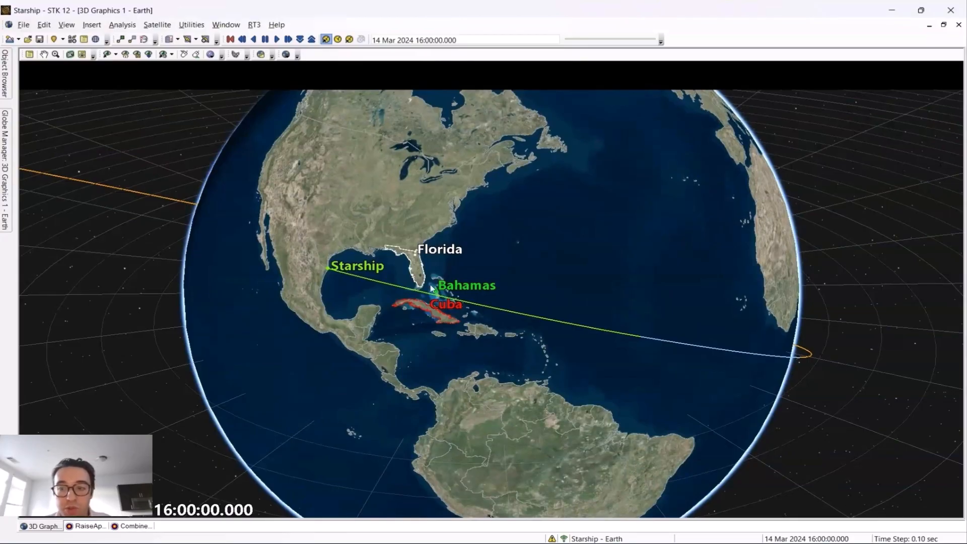
scroll(655, 232, down, 10)
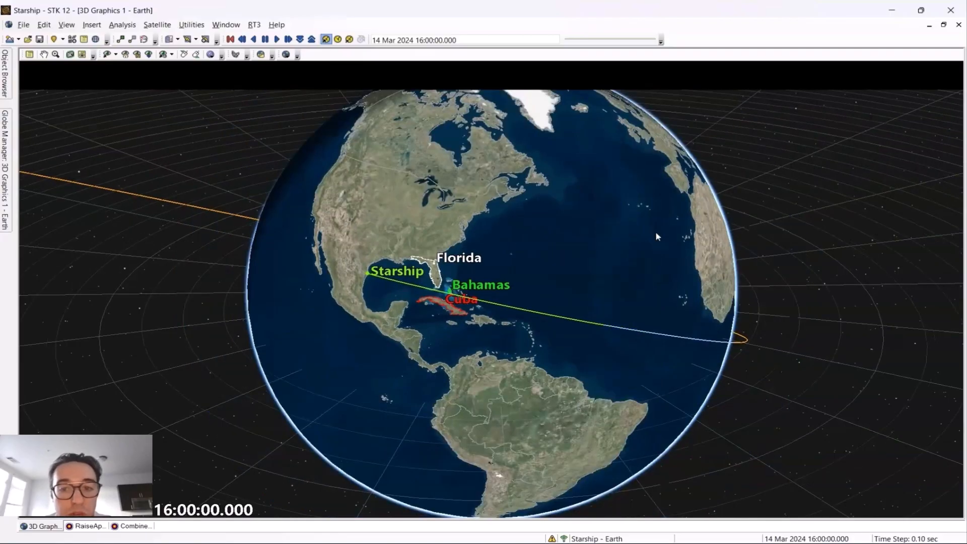
drag(567, 255, 553, 263)
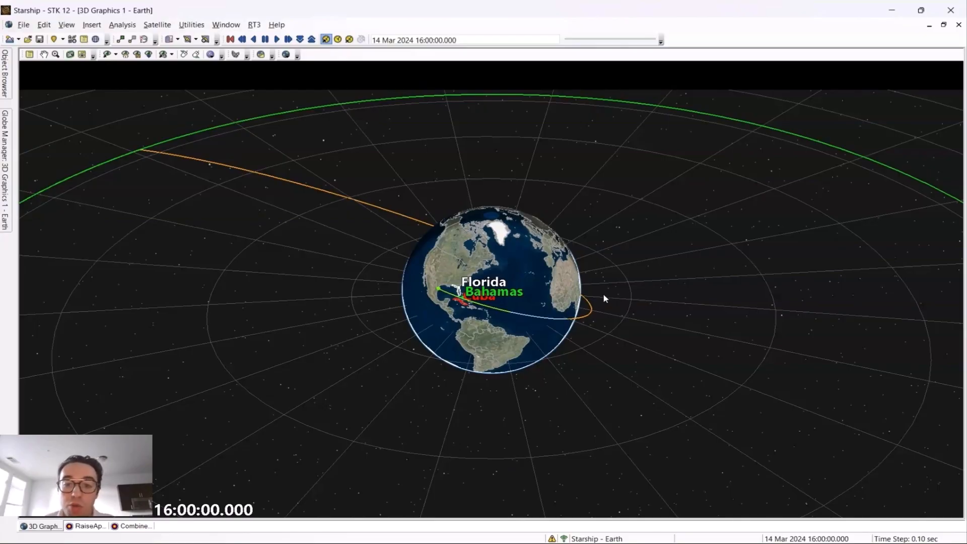
Rotate the globe toward Africa along the trajectory, then back to the Americas facing Starship's launch track.
scroll(557, 300, up, 5)
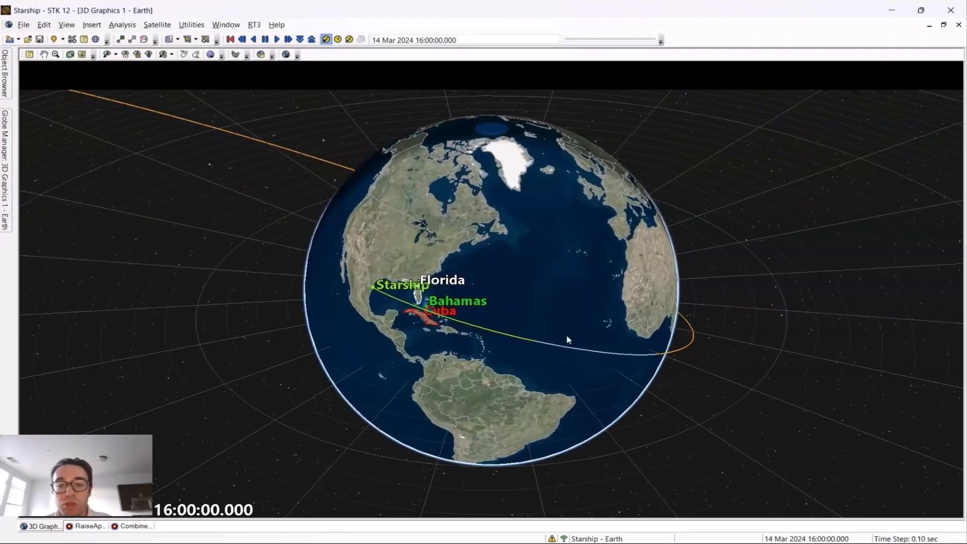
scroll(568, 340, up, 2)
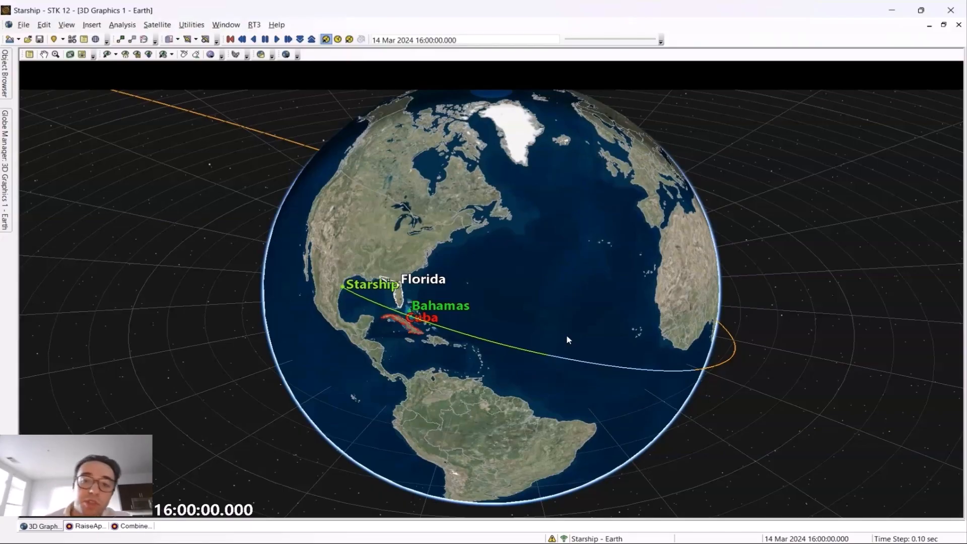
drag(566, 335, 427, 291)
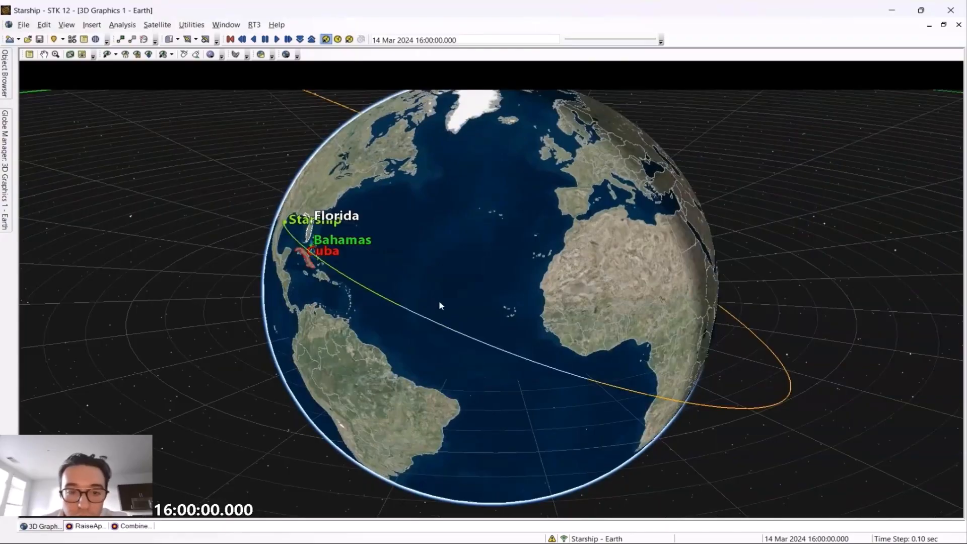
scroll(439, 302, down, 3)
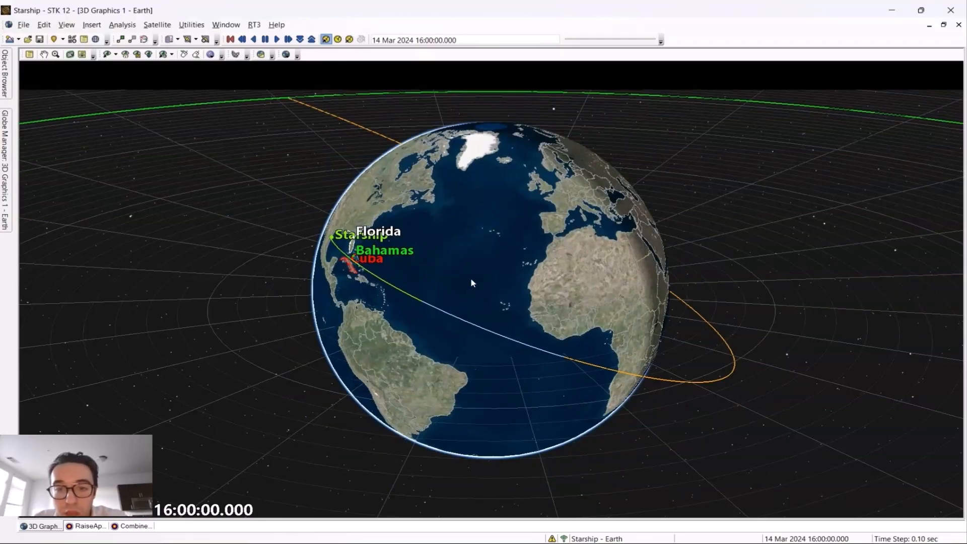
scroll(472, 280, down, 5)
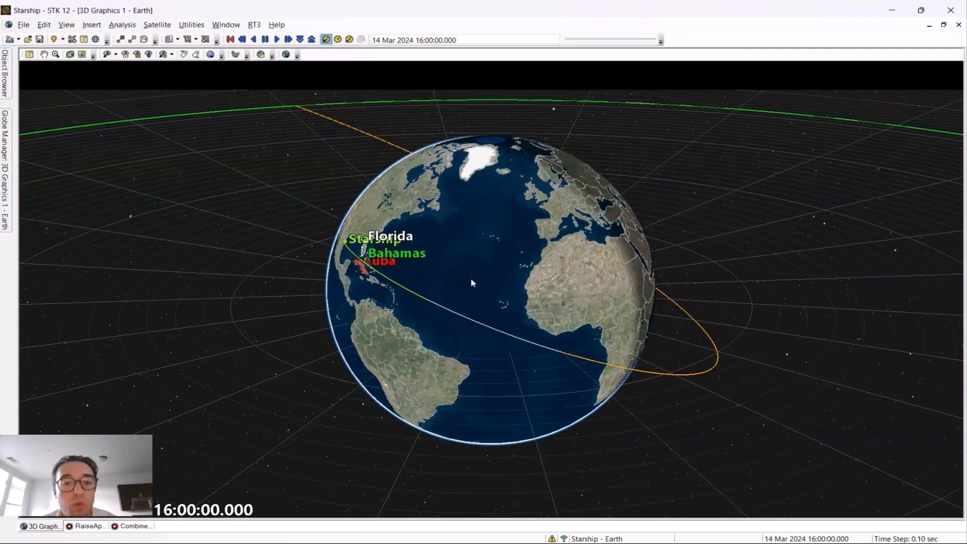
drag(472, 281, 532, 279)
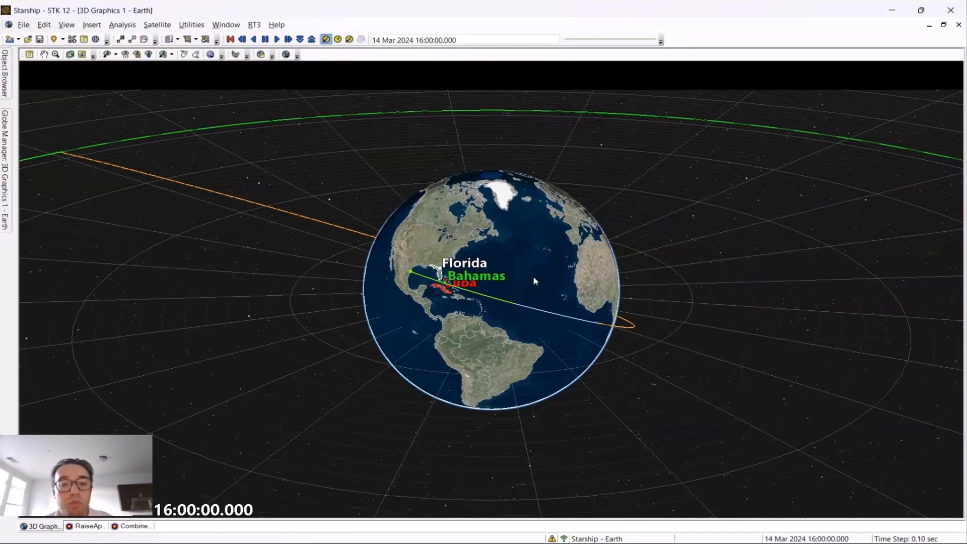
scroll(440, 284, up, 3)
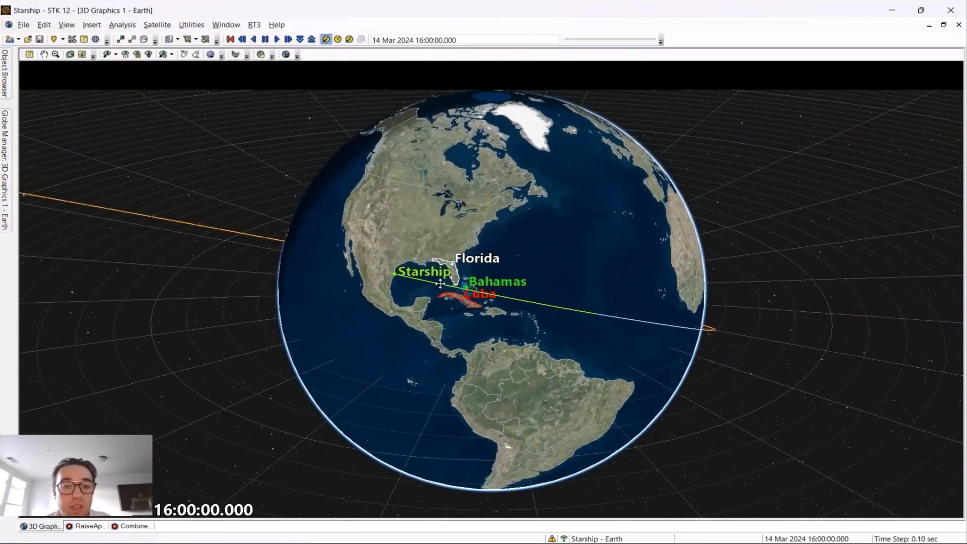